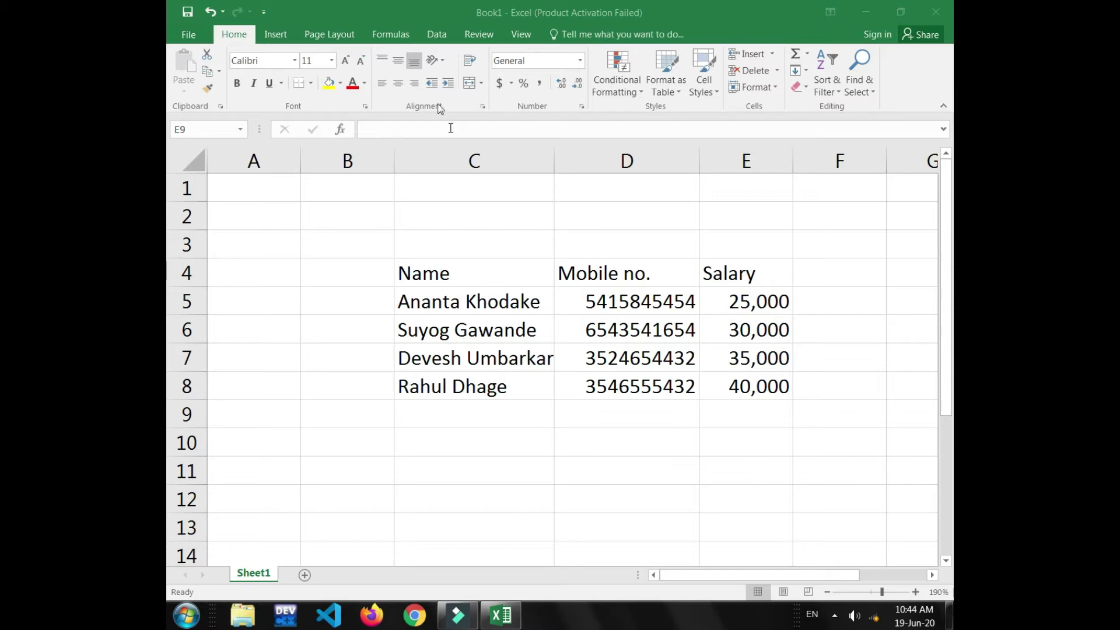
# Step: Bring the workbook into focus and look over the Conditional Formatting menu without choosing anything
pyautogui.click(624, 81)
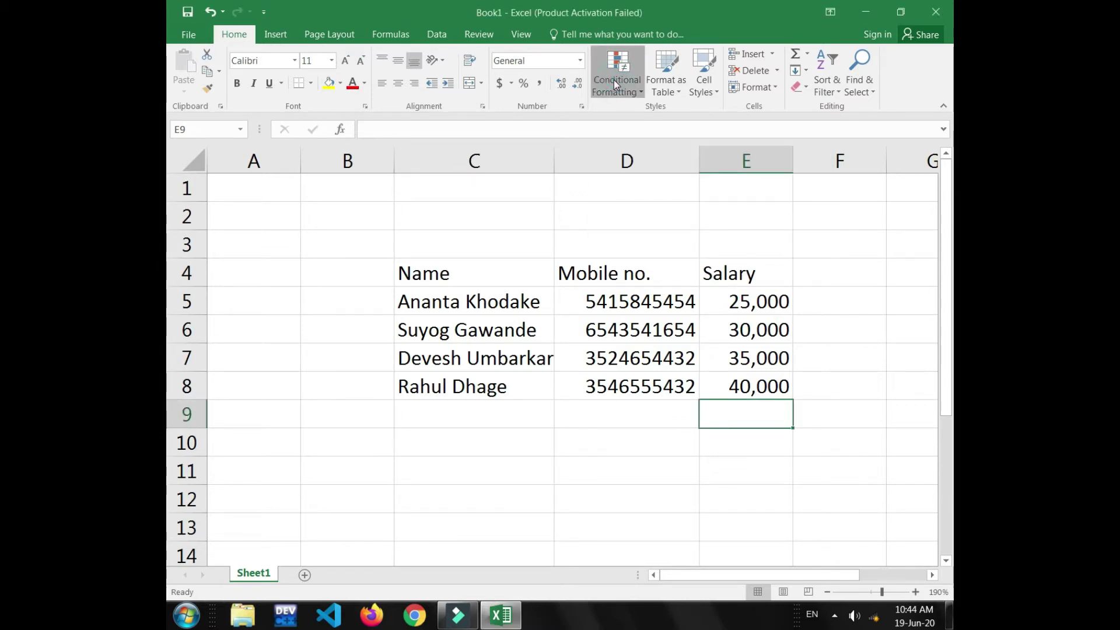
pyautogui.click(613, 79)
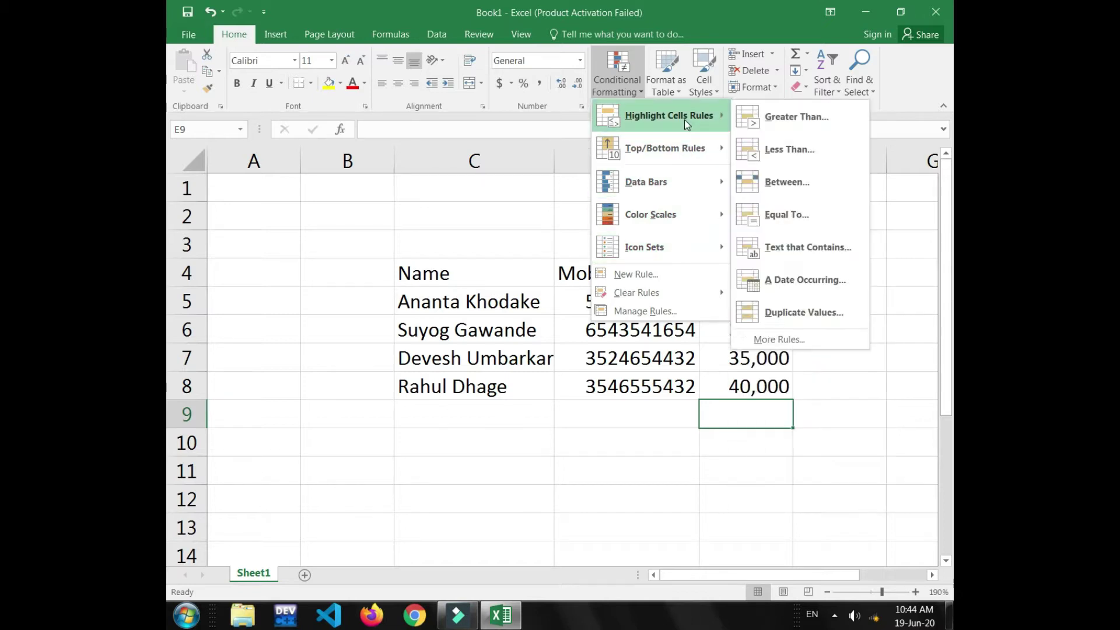
pyautogui.moveTo(664, 116)
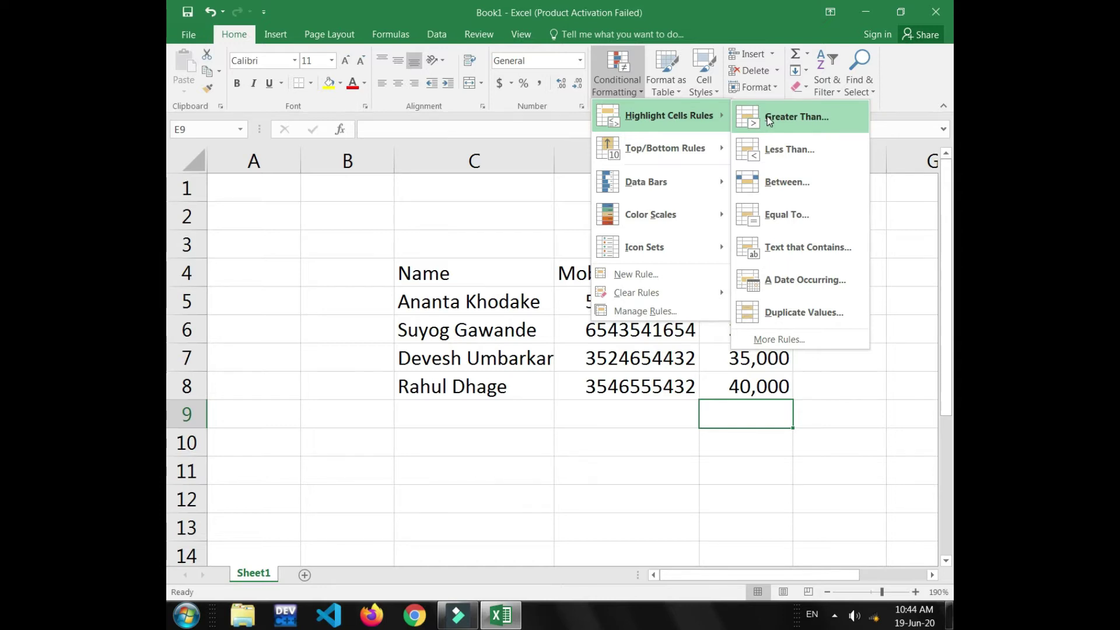
pyautogui.press('Escape')
pyautogui.press('Escape')
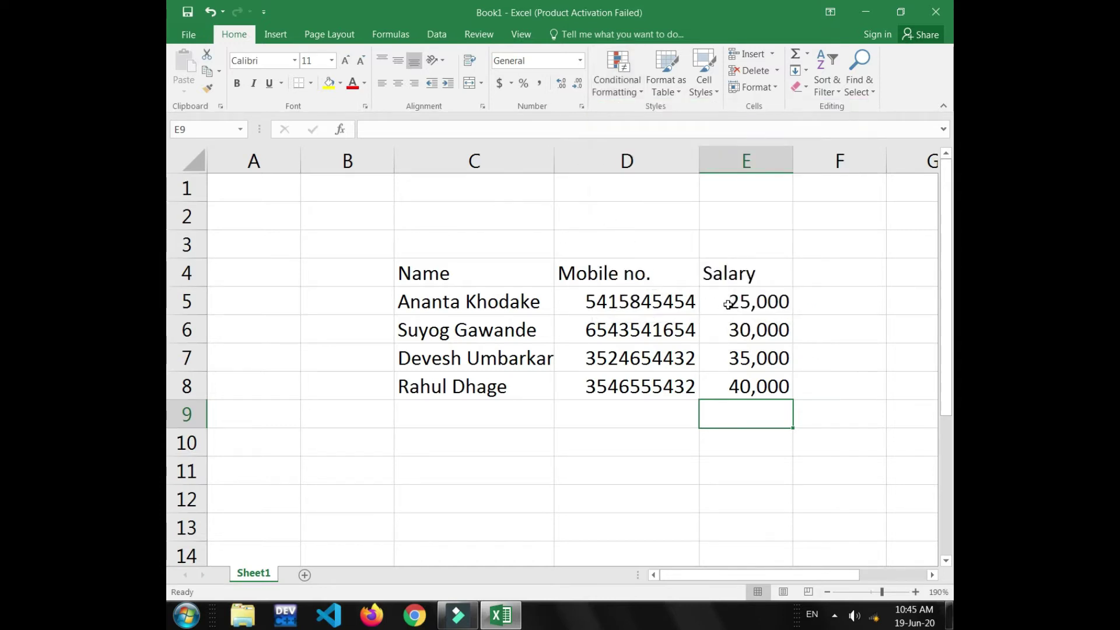
# Step: Select salaries E5:E8 and start a Greater Than rule with threshold 30000
pyautogui.moveTo(729, 300); pyautogui.dragTo(736, 391)
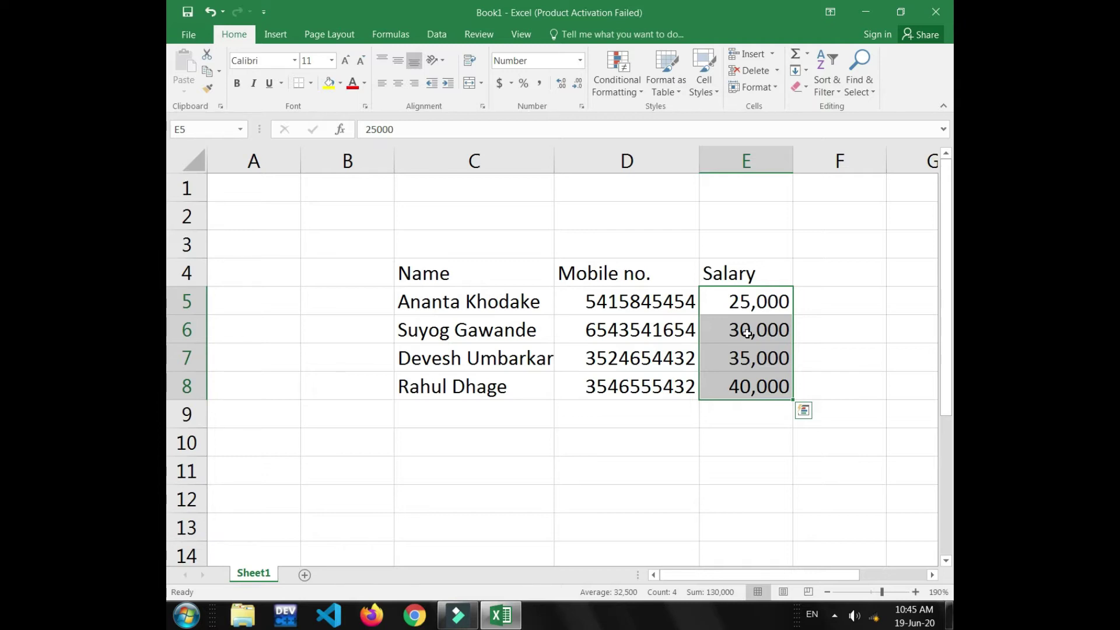
pyautogui.click(619, 88)
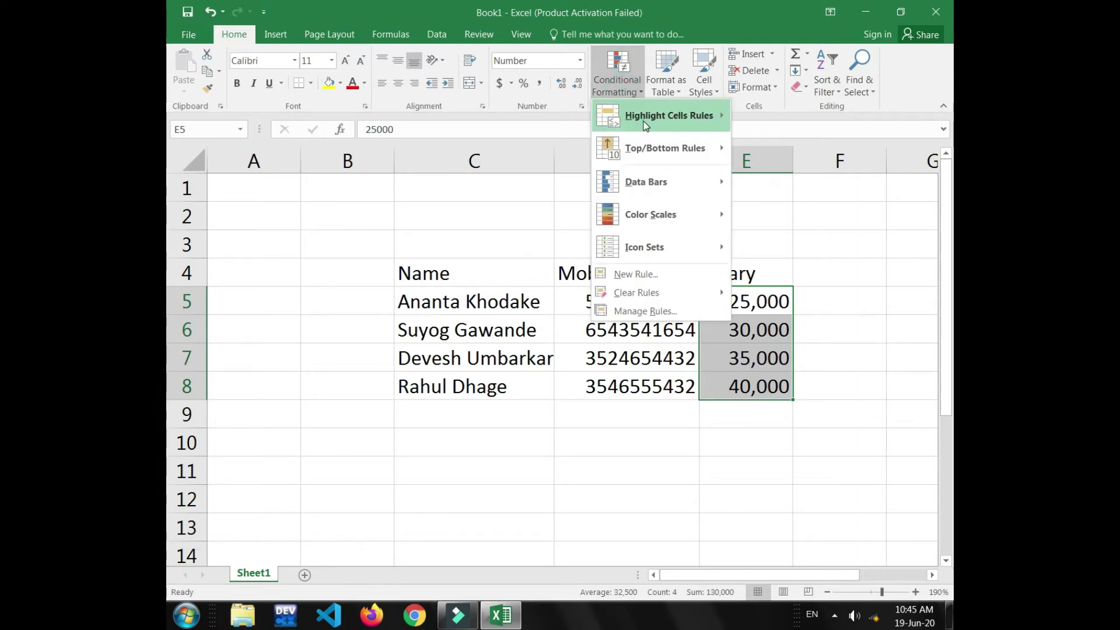
pyautogui.click(783, 115)
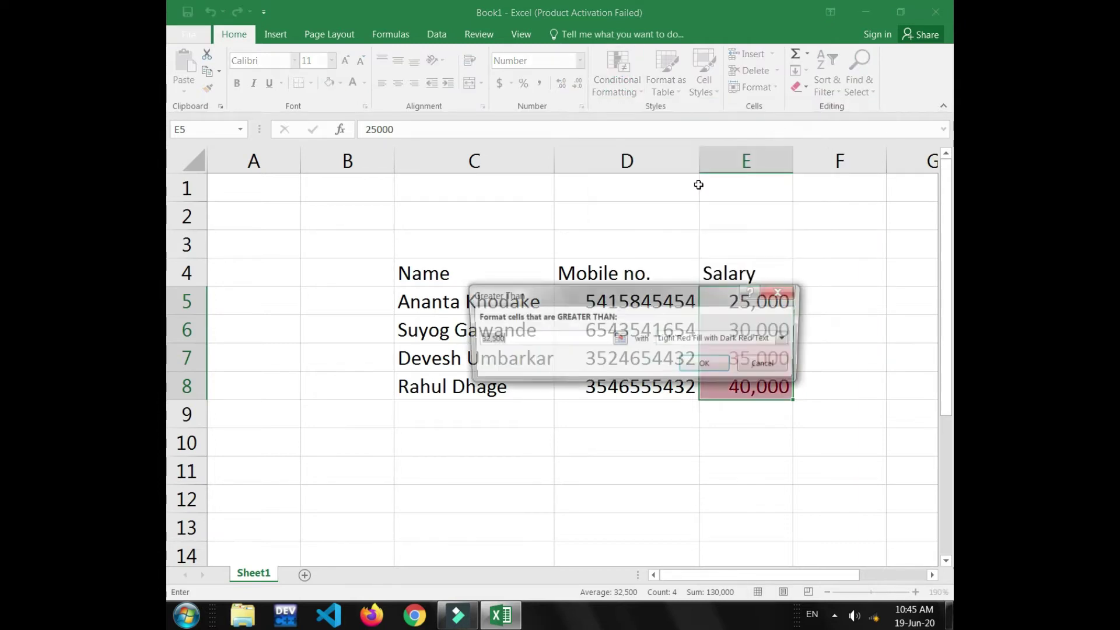
pyautogui.moveTo(651, 296); pyautogui.dragTo(434, 232)
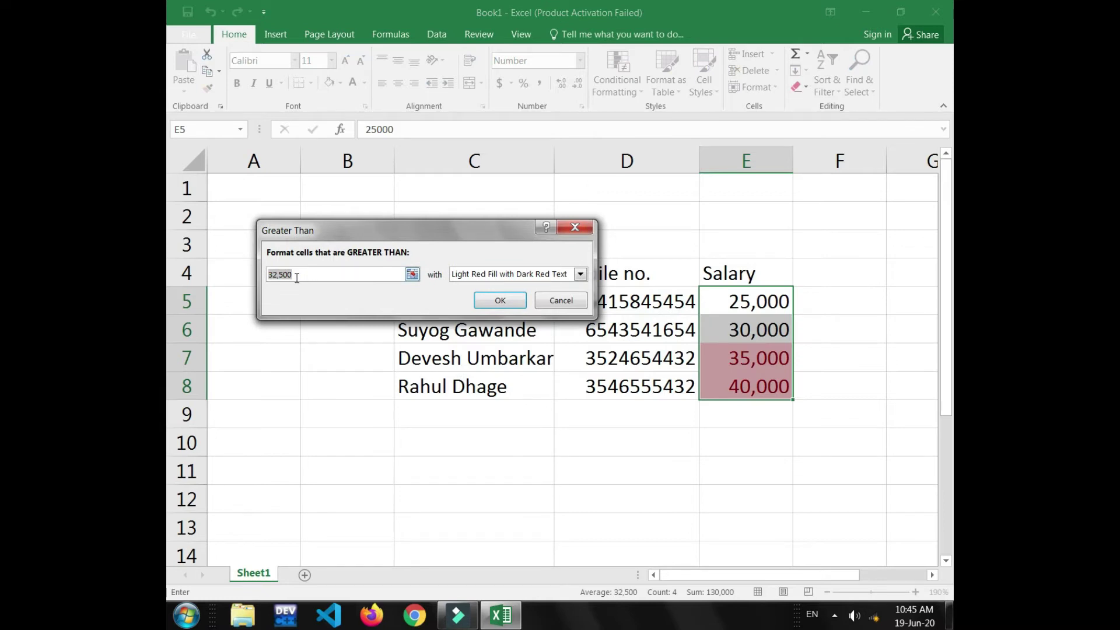
pyautogui.moveTo(324, 236); pyautogui.dragTo(336, 235)
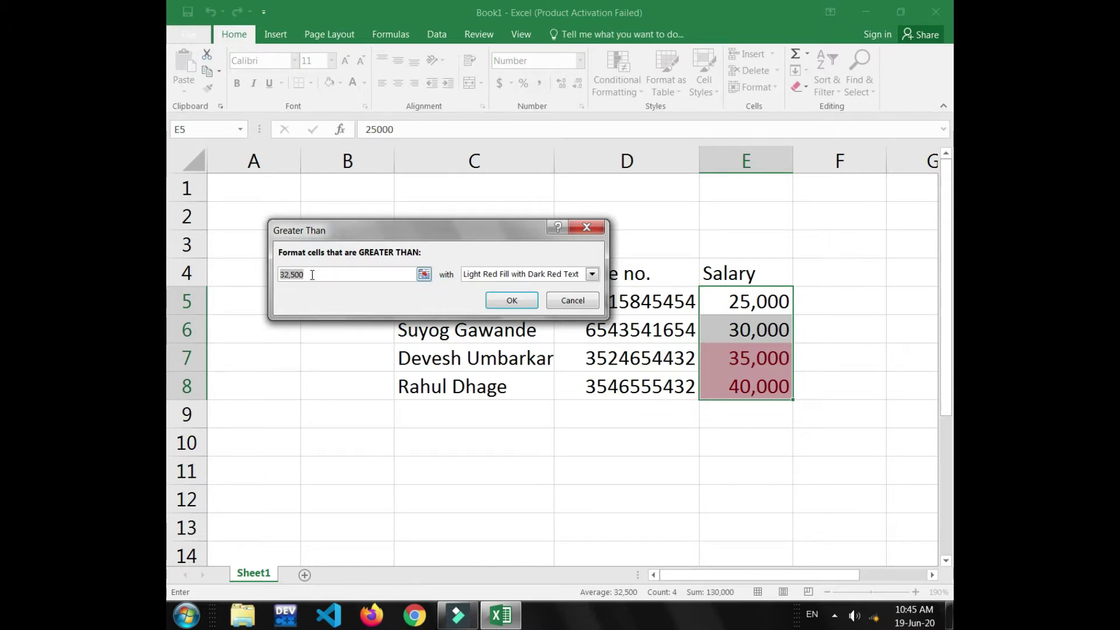
pyautogui.write('300')
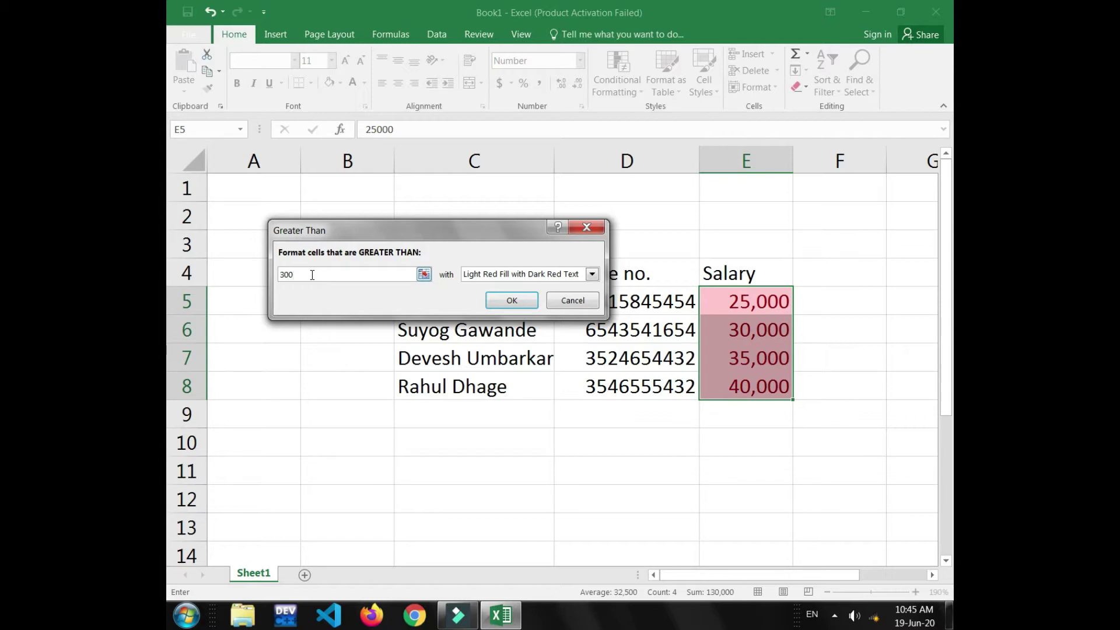
pyautogui.write('0')
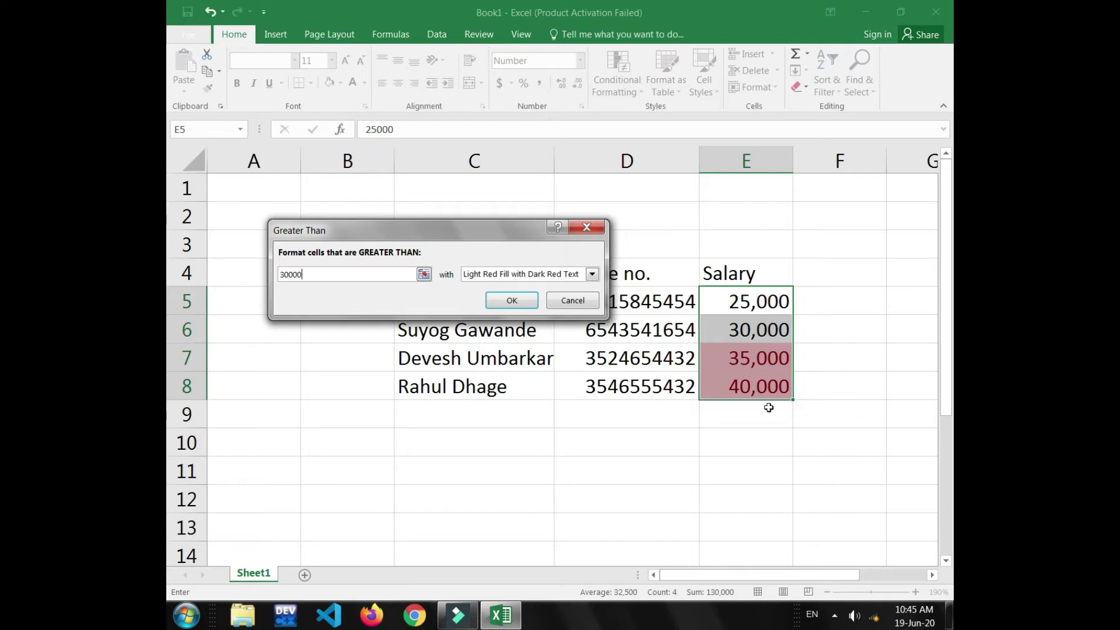
# Step: Give the greater-than rule Green Fill with Dark Green Text and confirm it
pyautogui.click(592, 275)
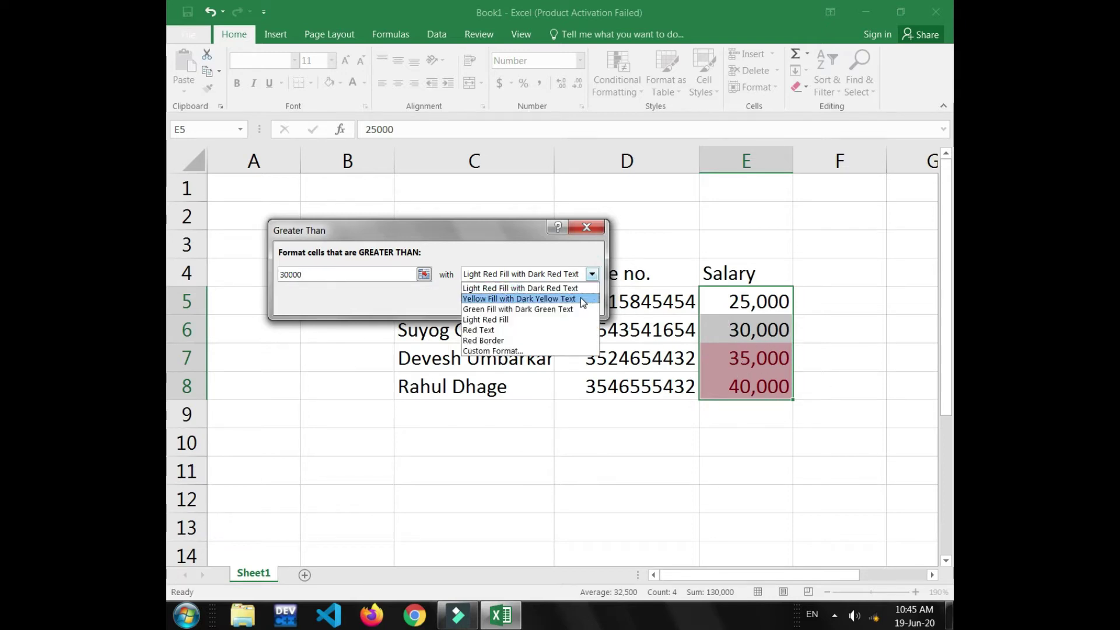
pyautogui.click(548, 300)
pyautogui.click(544, 274)
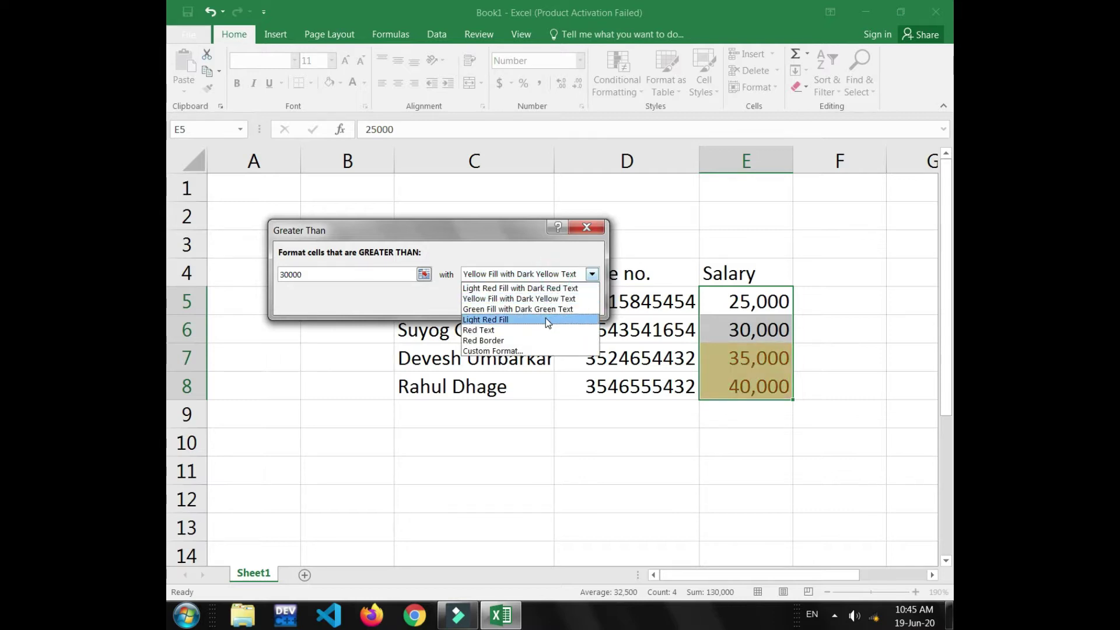
pyautogui.click(545, 317)
pyautogui.click(547, 275)
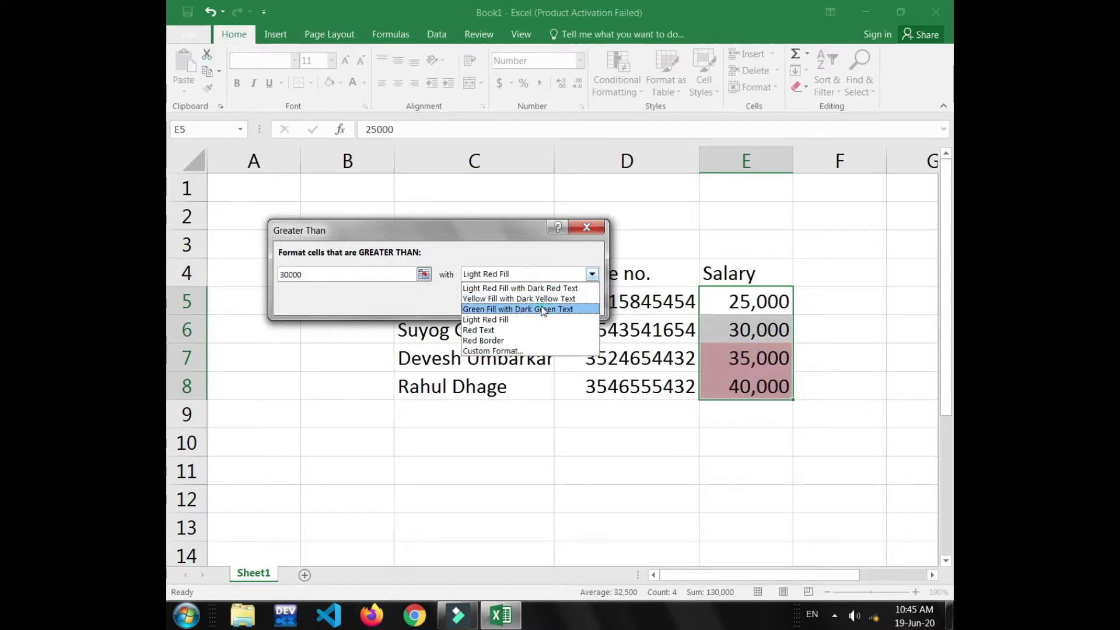
pyautogui.click(542, 309)
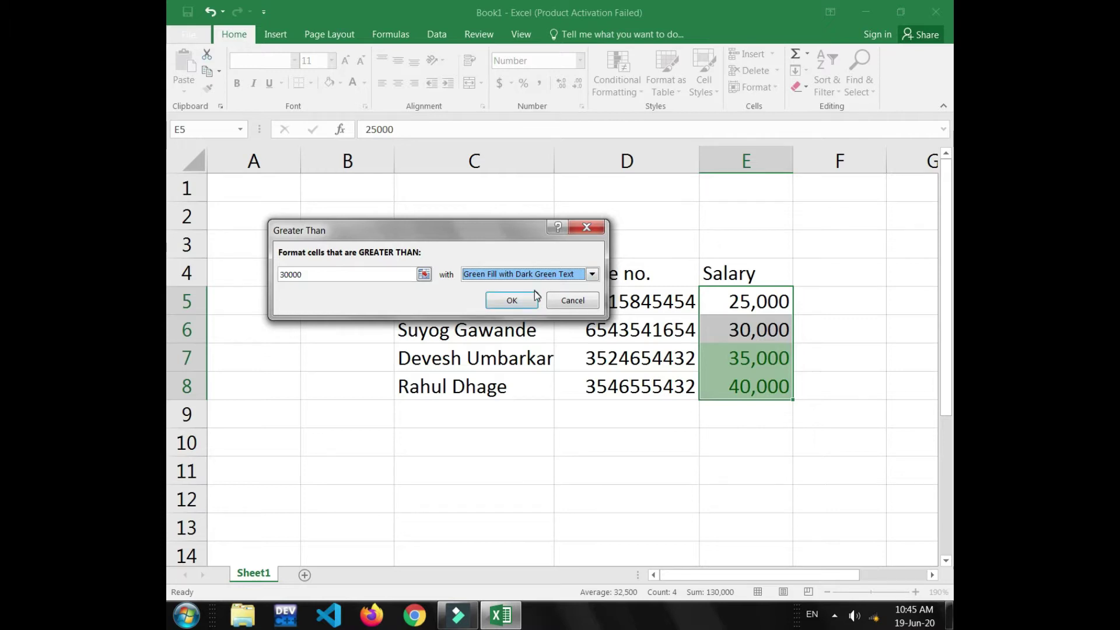
pyautogui.click(522, 299)
pyautogui.click(834, 382)
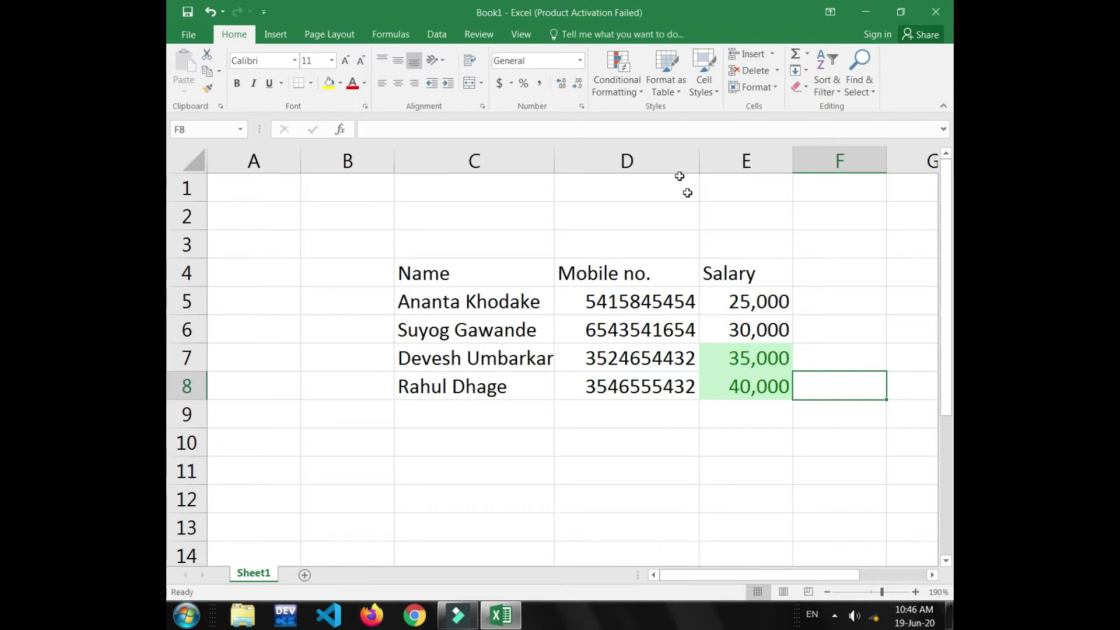
# Step: Add a Less Than 32,500 rule on E5:E8 with Light Red Fill and Dark Red Text
pyautogui.click(638, 82)
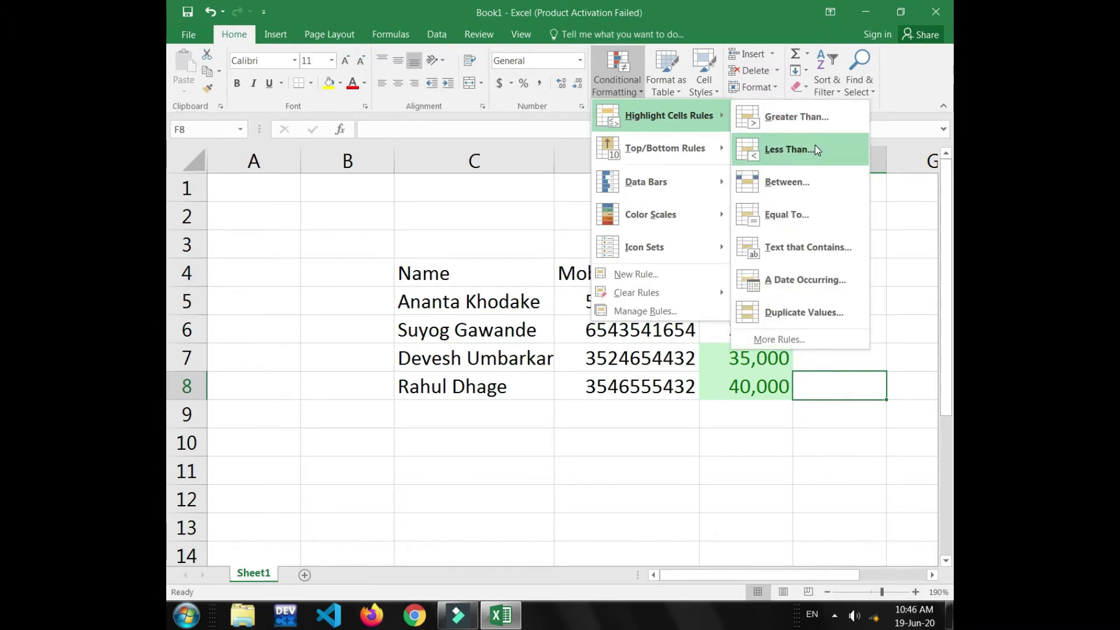
pyautogui.click(716, 480)
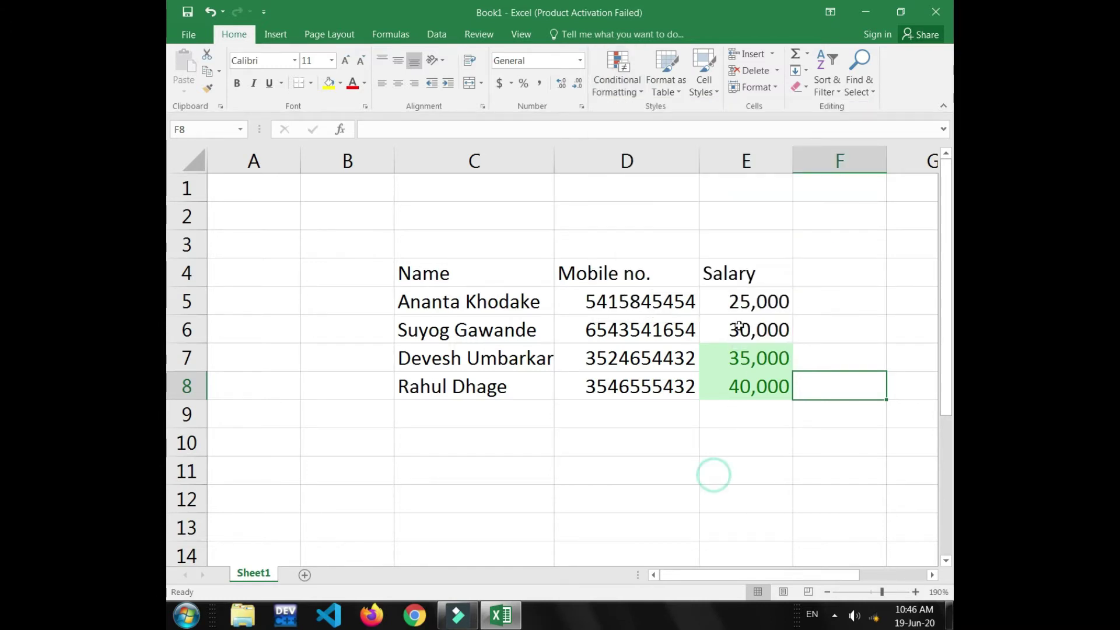
pyautogui.moveTo(736, 301); pyautogui.dragTo(750, 387)
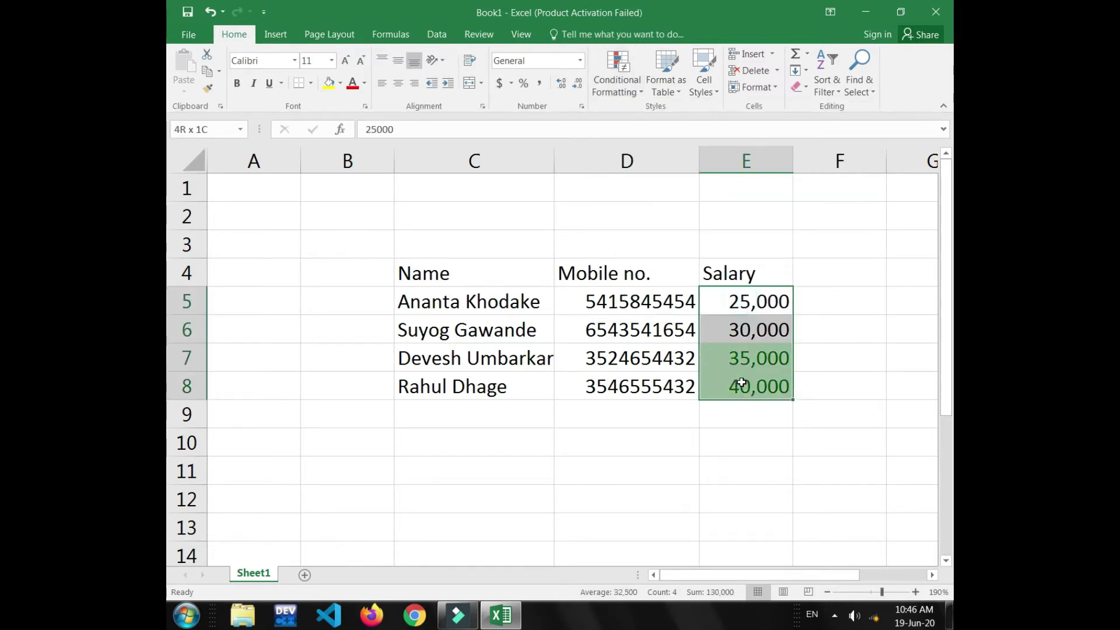
pyautogui.click(617, 76)
pyautogui.moveTo(668, 116)
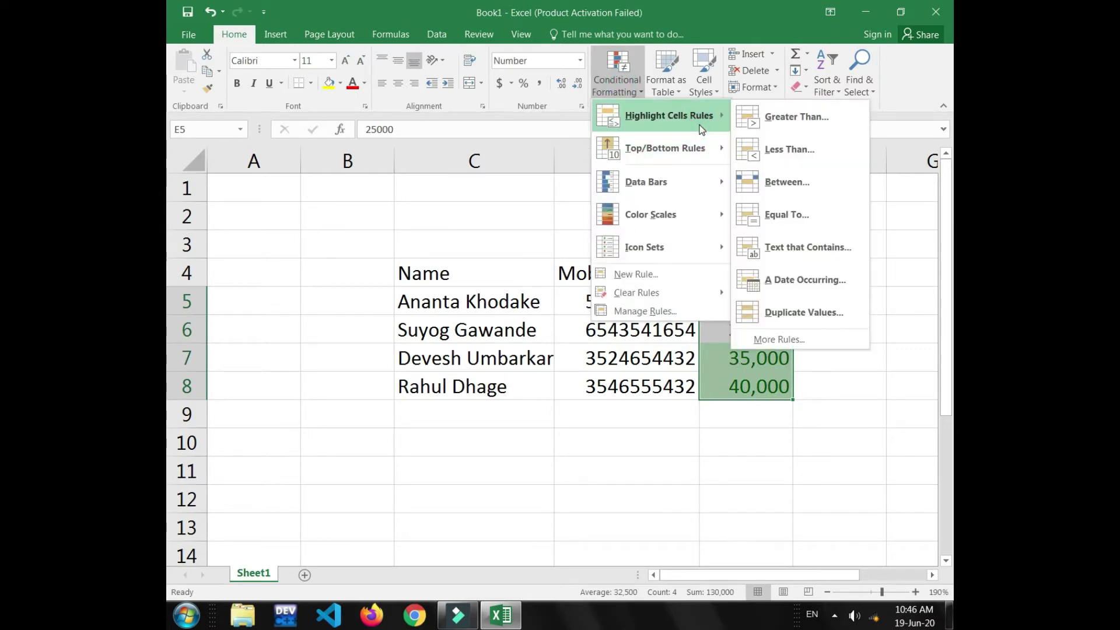
pyautogui.click(760, 152)
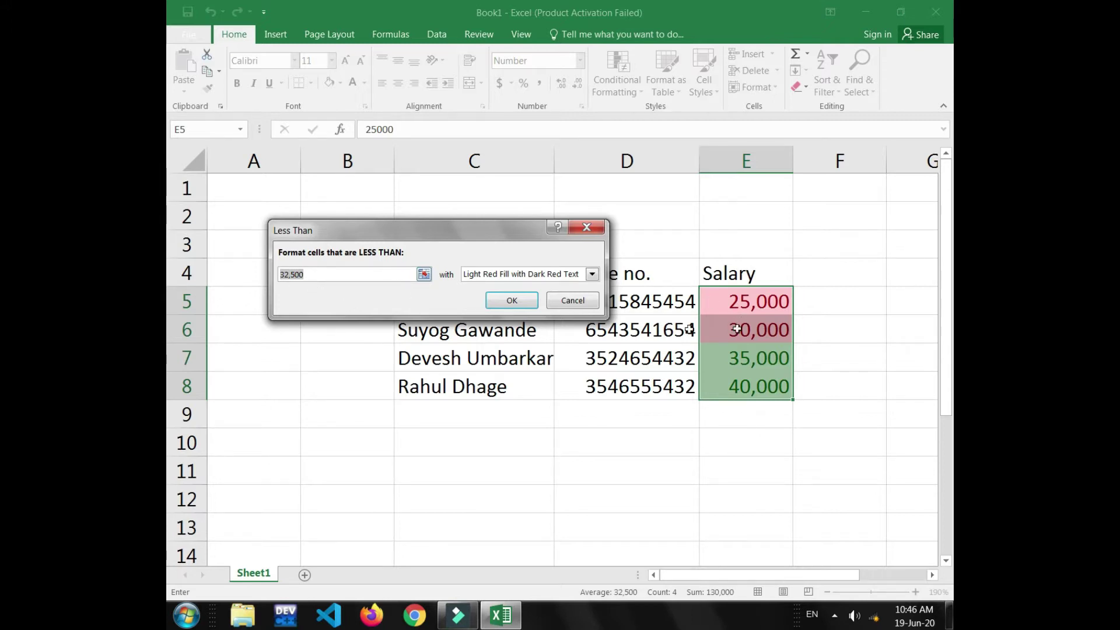
pyautogui.click(507, 301)
pyautogui.click(507, 379)
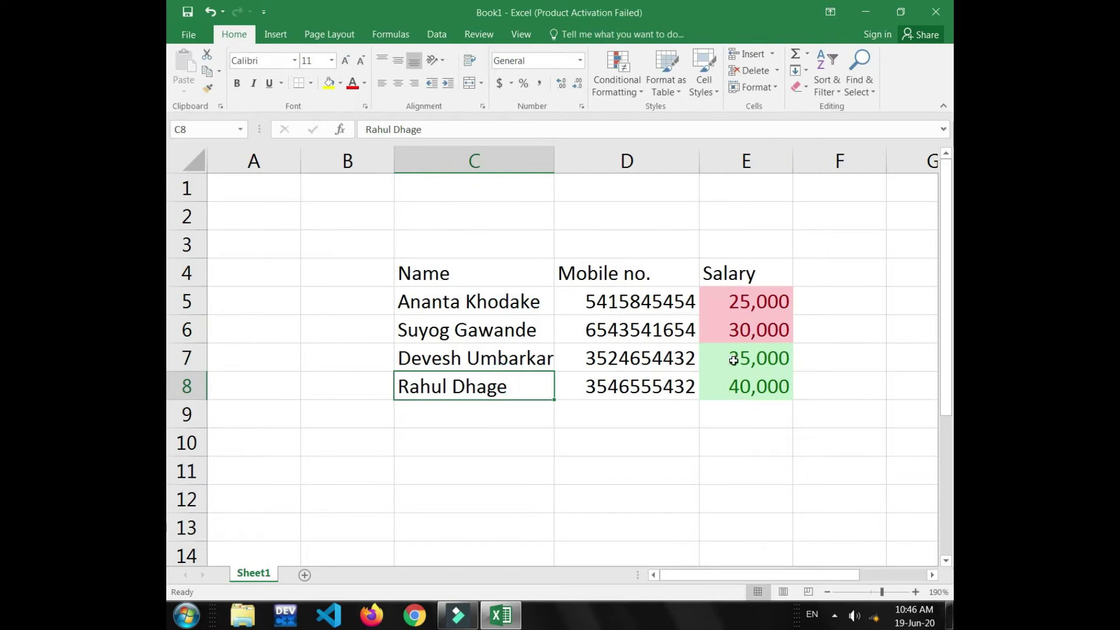
# Step: Apply a Between 26000 and 32000 rule with Yellow Fill and Dark Yellow Text to C8
pyautogui.click(637, 87)
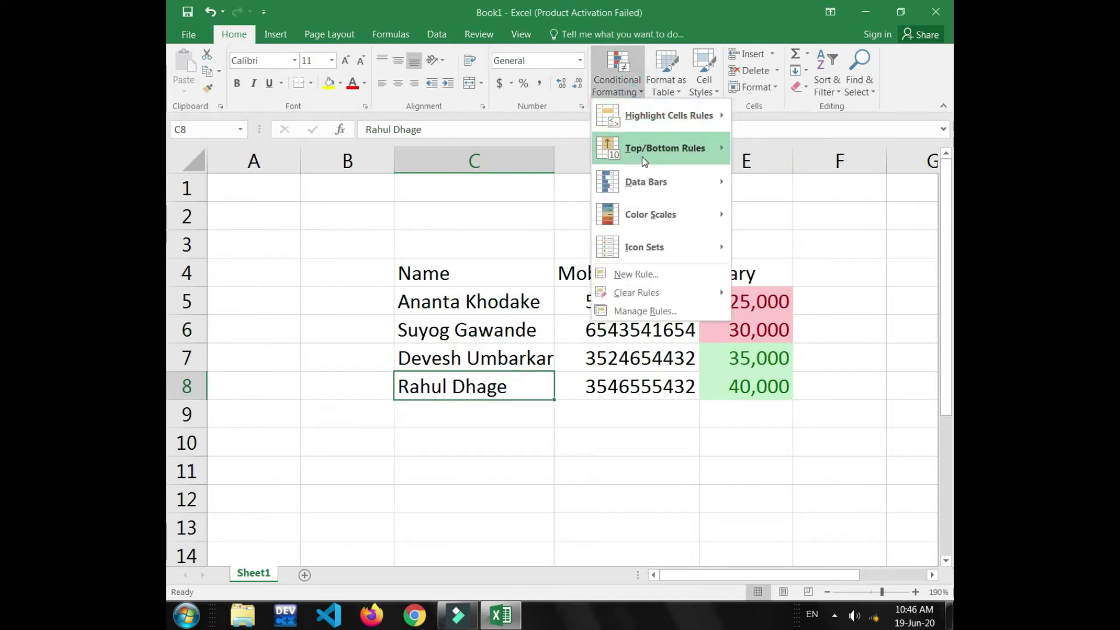
pyautogui.click(649, 126)
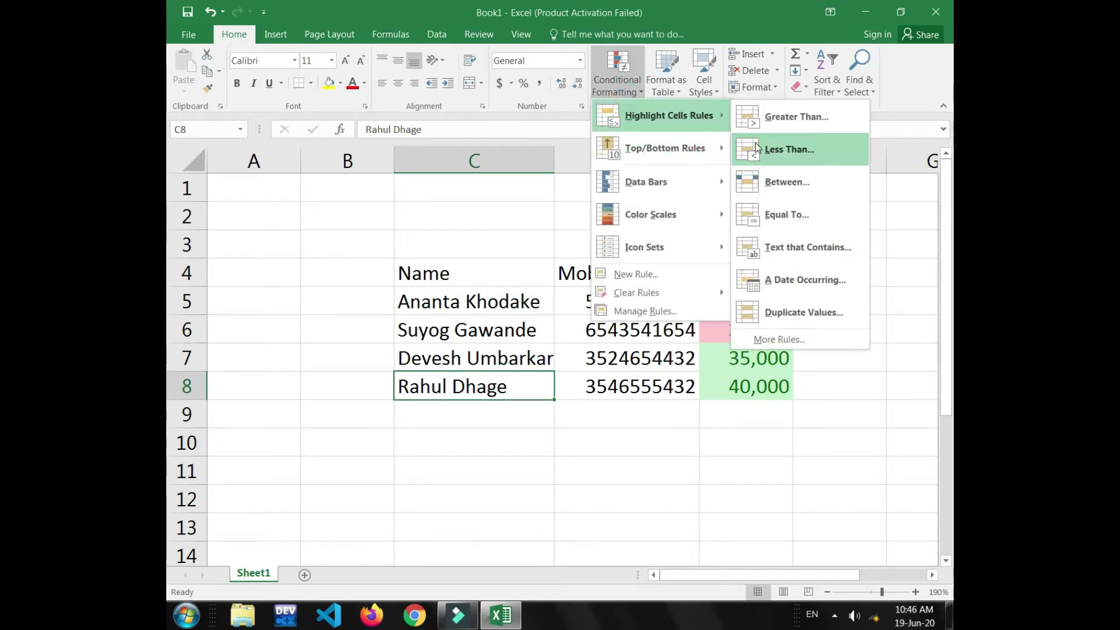
pyautogui.click(768, 185)
pyautogui.write('26')
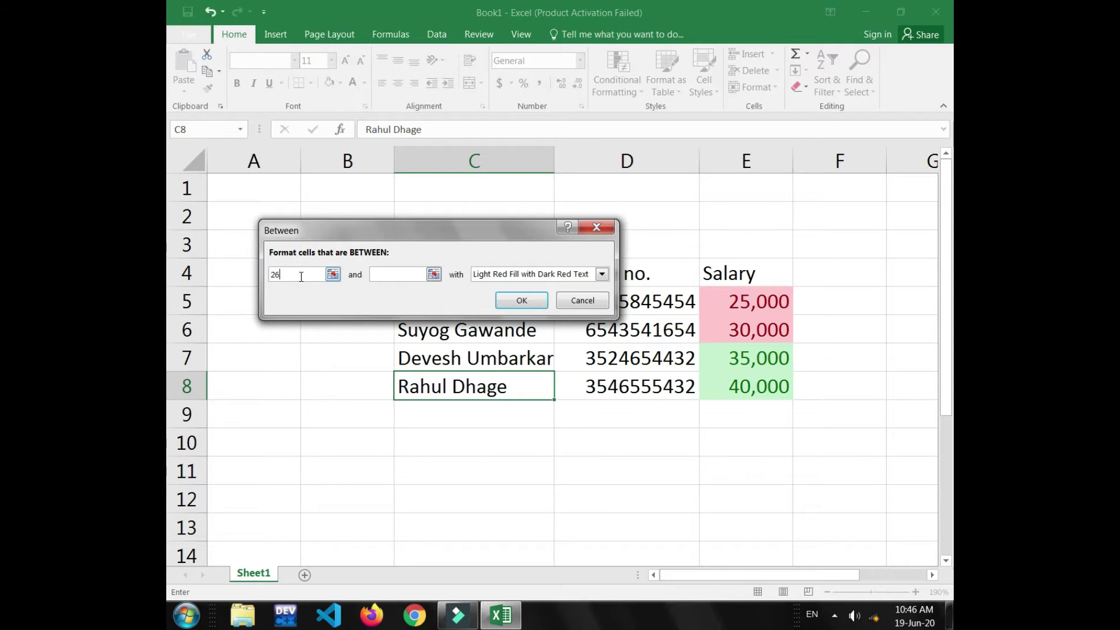
pyautogui.write('00')
pyautogui.click(373, 275)
pyautogui.write('352000')
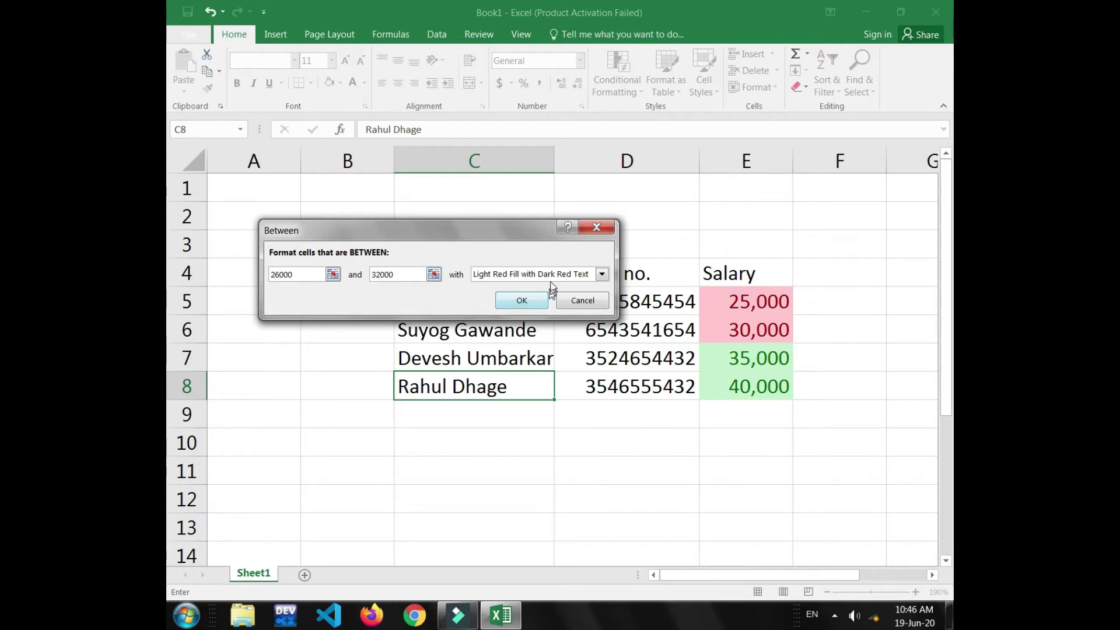
pyautogui.click(535, 274)
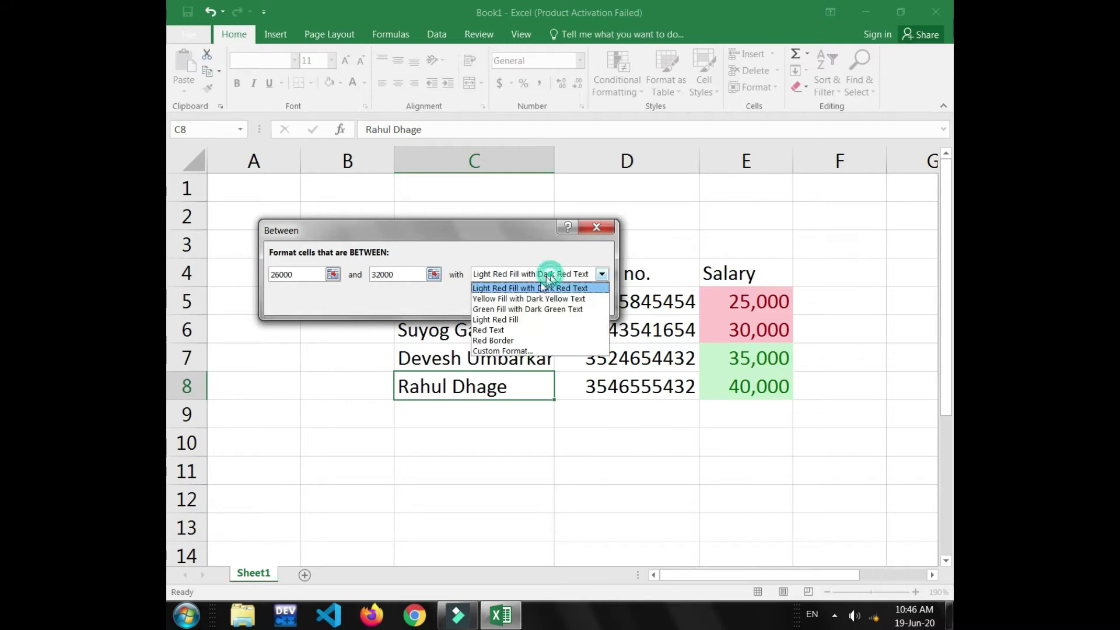
pyautogui.click(522, 298)
pyautogui.click(522, 300)
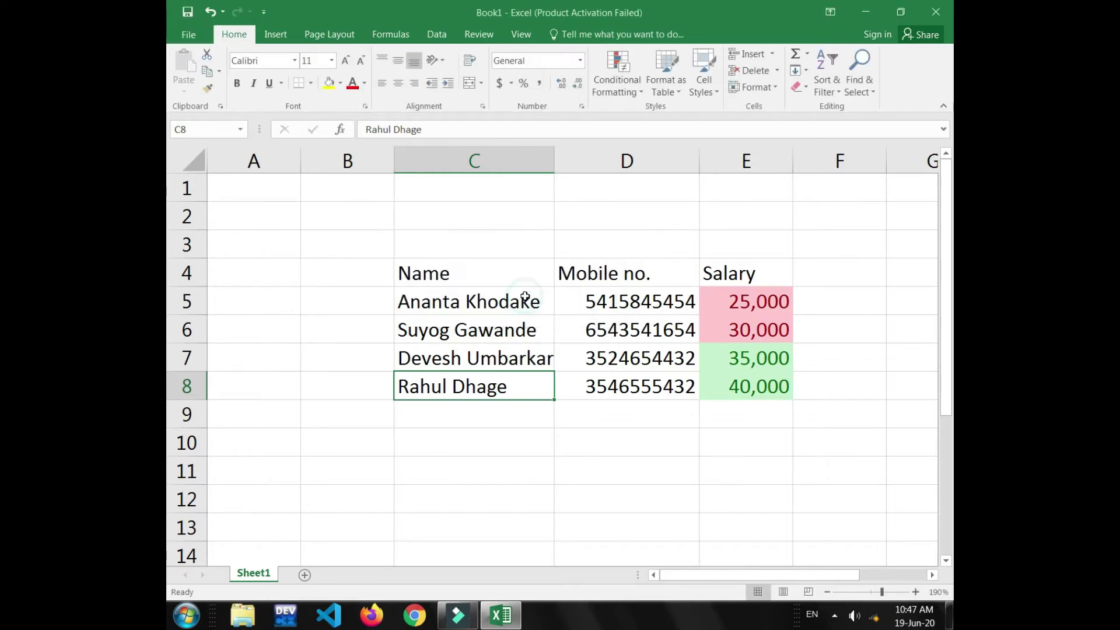
pyautogui.click(770, 338)
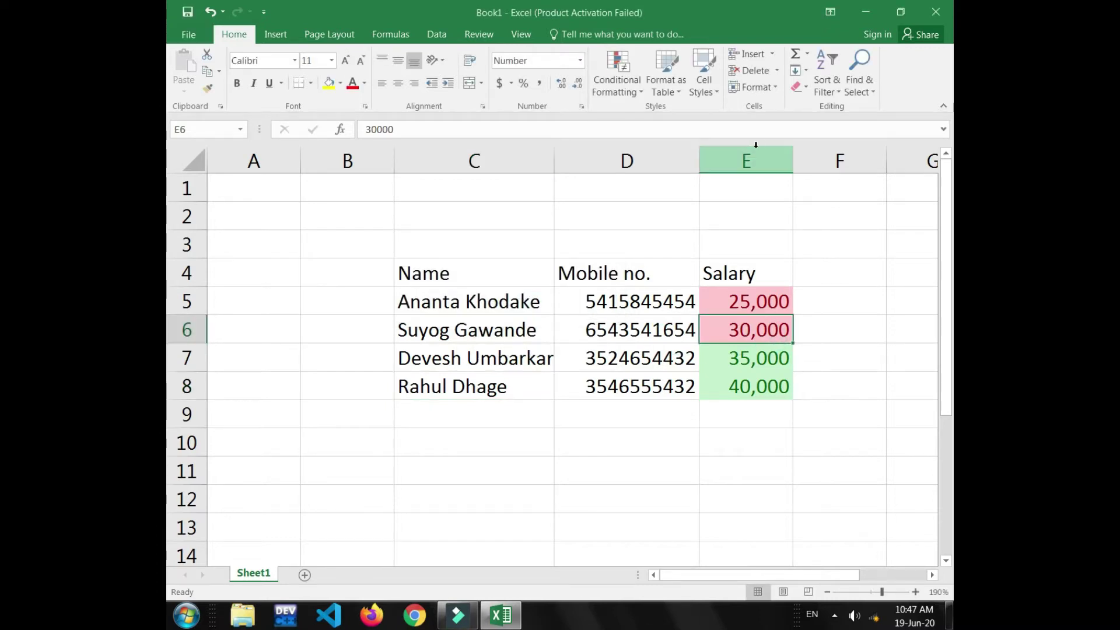
# Step: Highlight E5:E8 salaries between 28,750 and 36,250 with Yellow Fill and Dark Yellow Text
pyautogui.moveTo(722, 357); pyautogui.dragTo(723, 386)
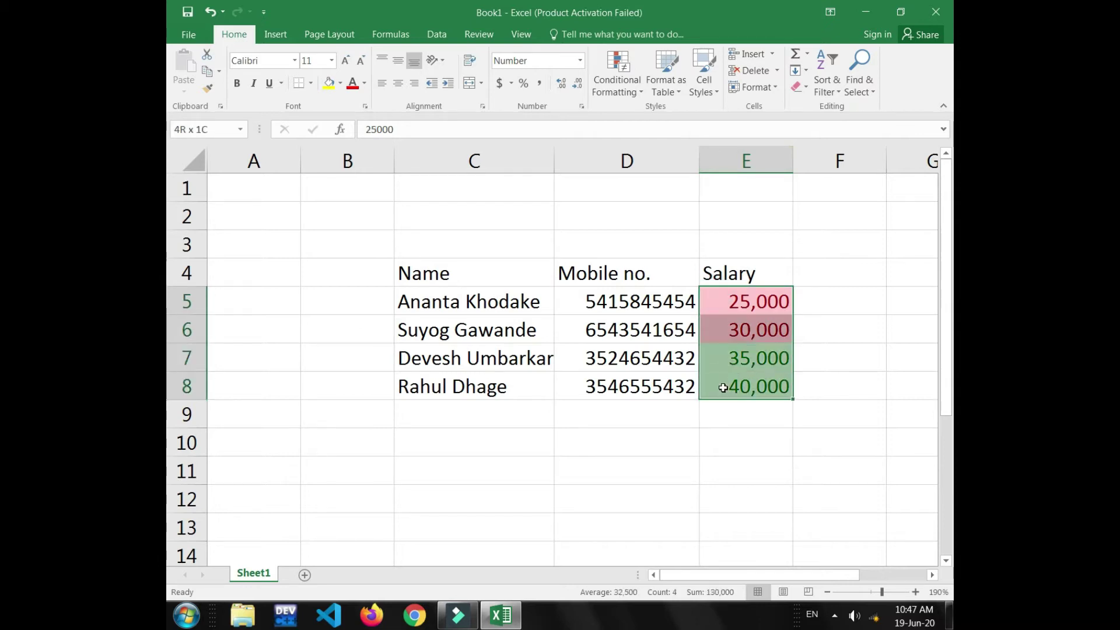
pyautogui.click(638, 92)
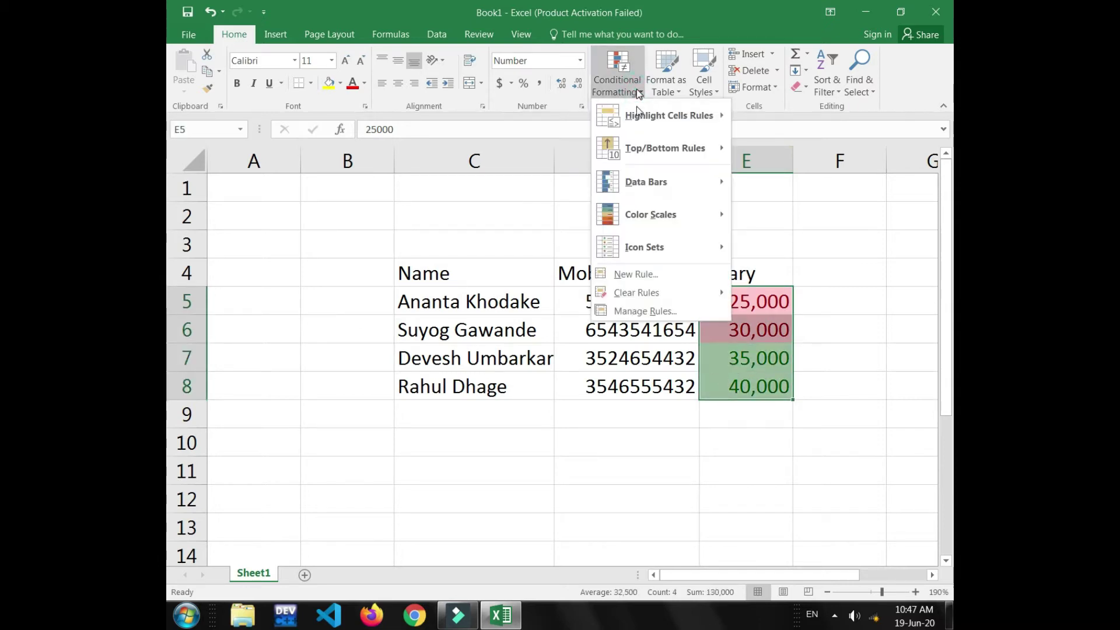
pyautogui.moveTo(668, 116)
pyautogui.click(766, 186)
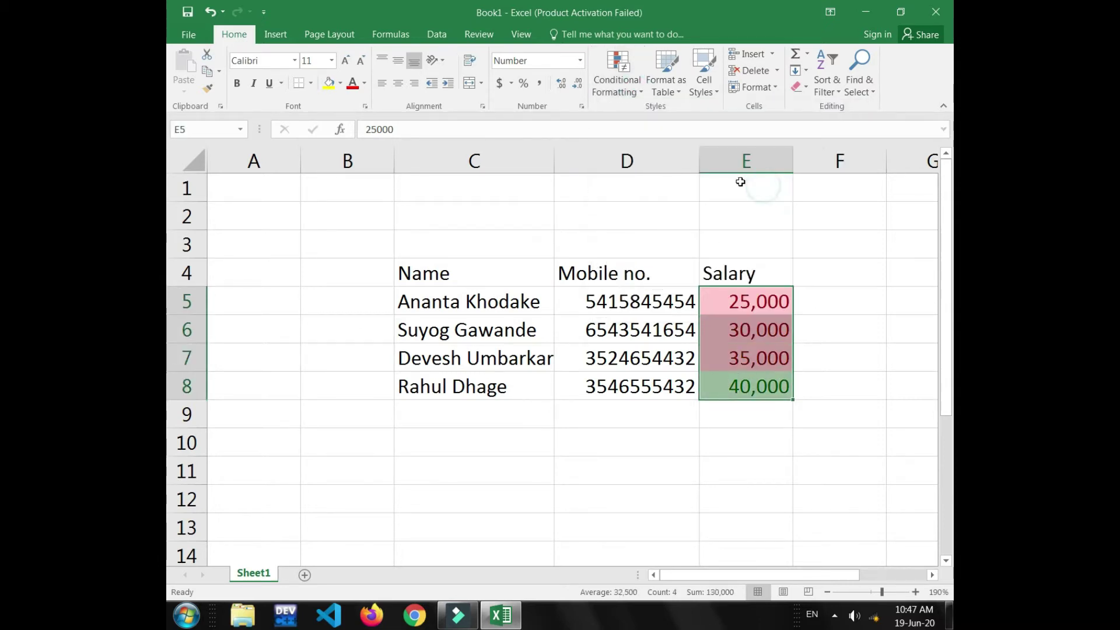
pyautogui.click(297, 276)
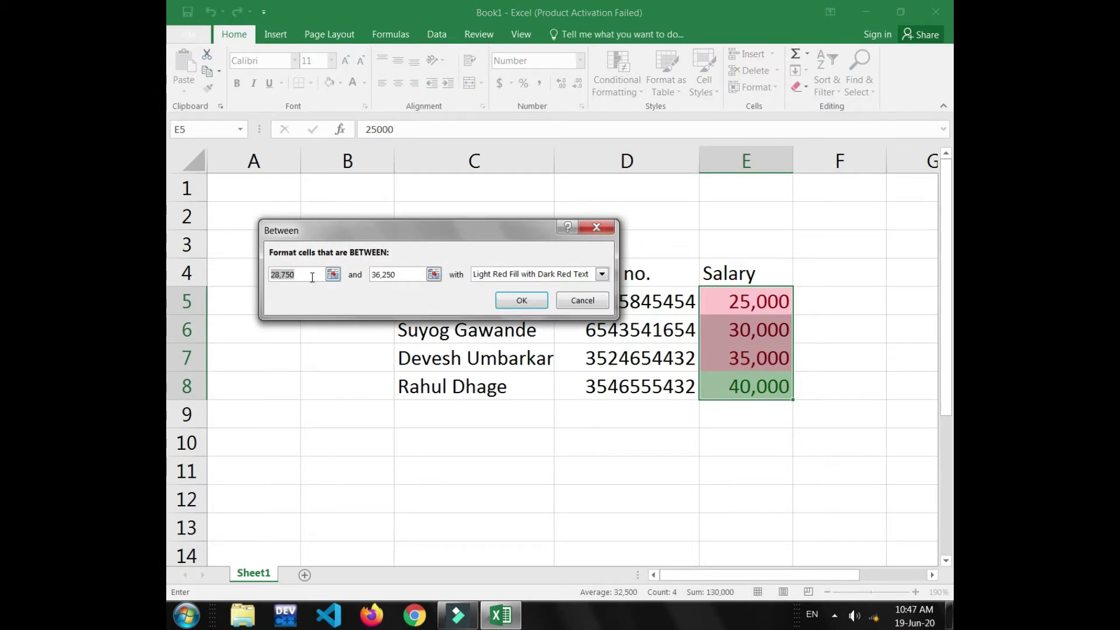
pyautogui.click(492, 279)
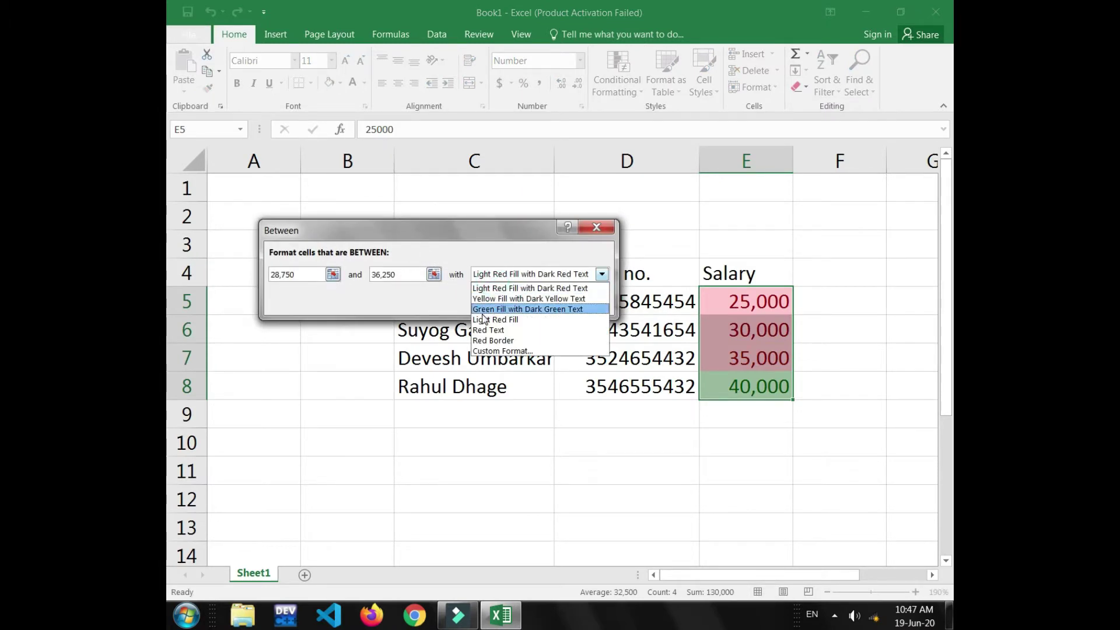
pyautogui.click(481, 293)
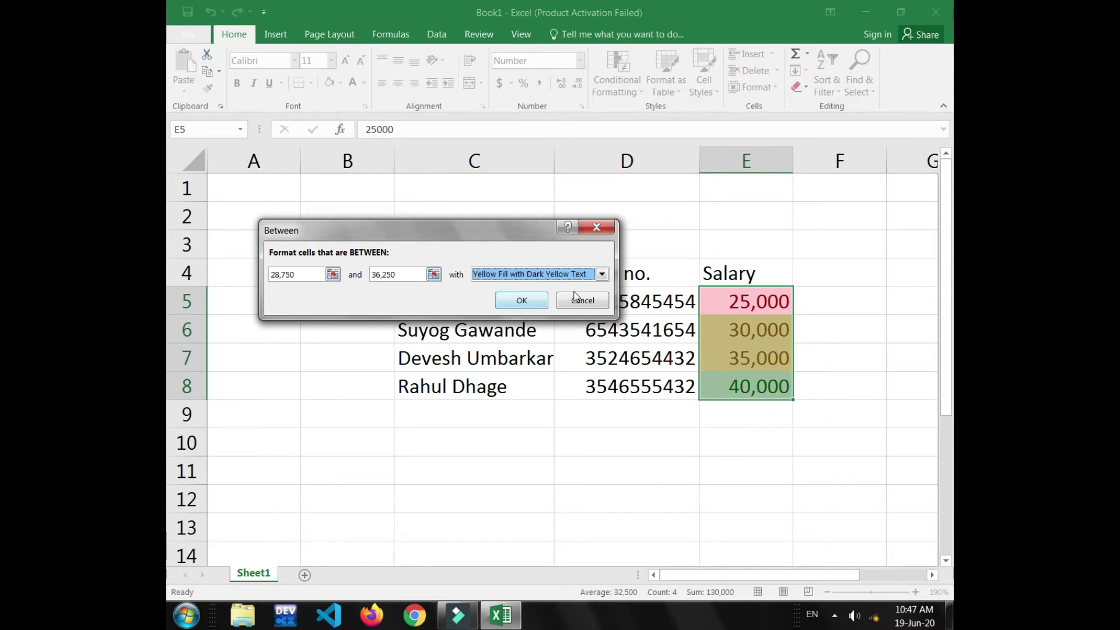
pyautogui.click(522, 300)
pyautogui.click(867, 432)
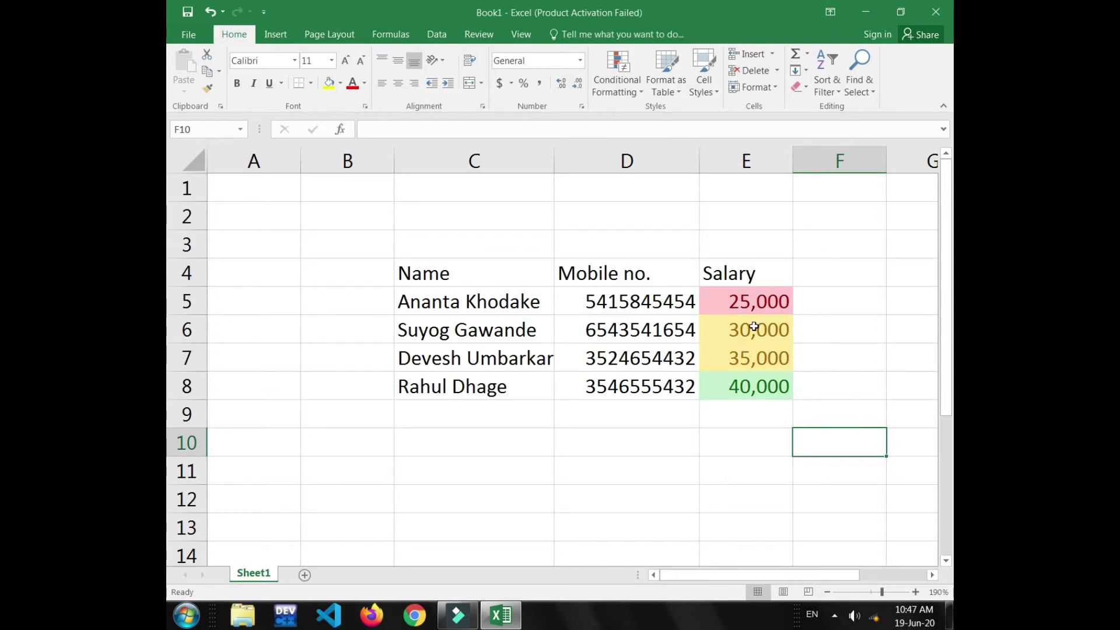
pyautogui.click(635, 76)
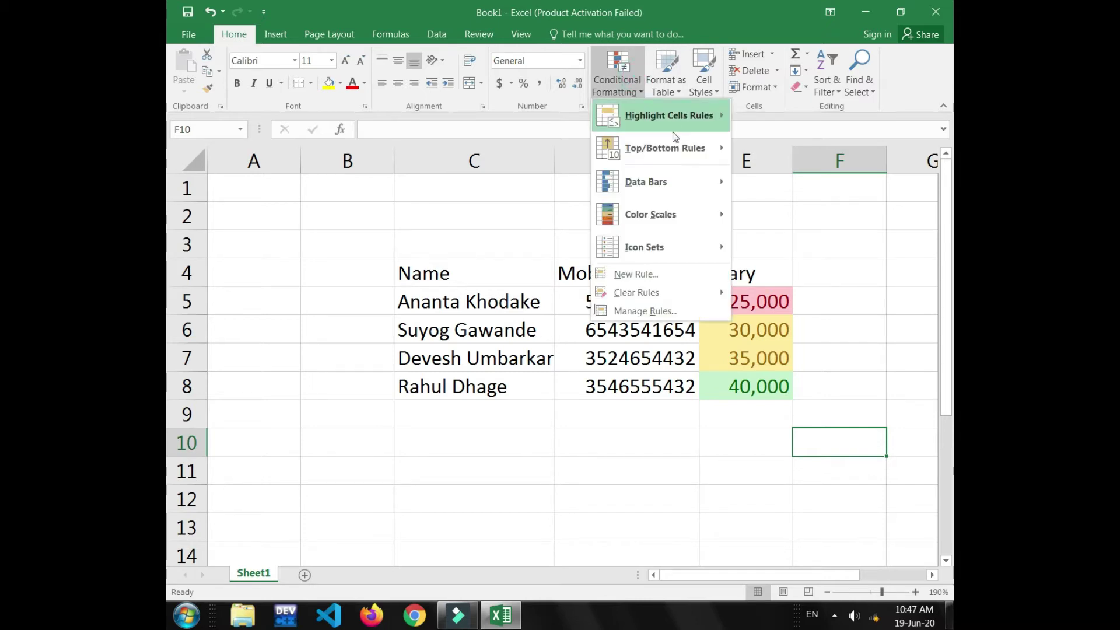
pyautogui.click(671, 115)
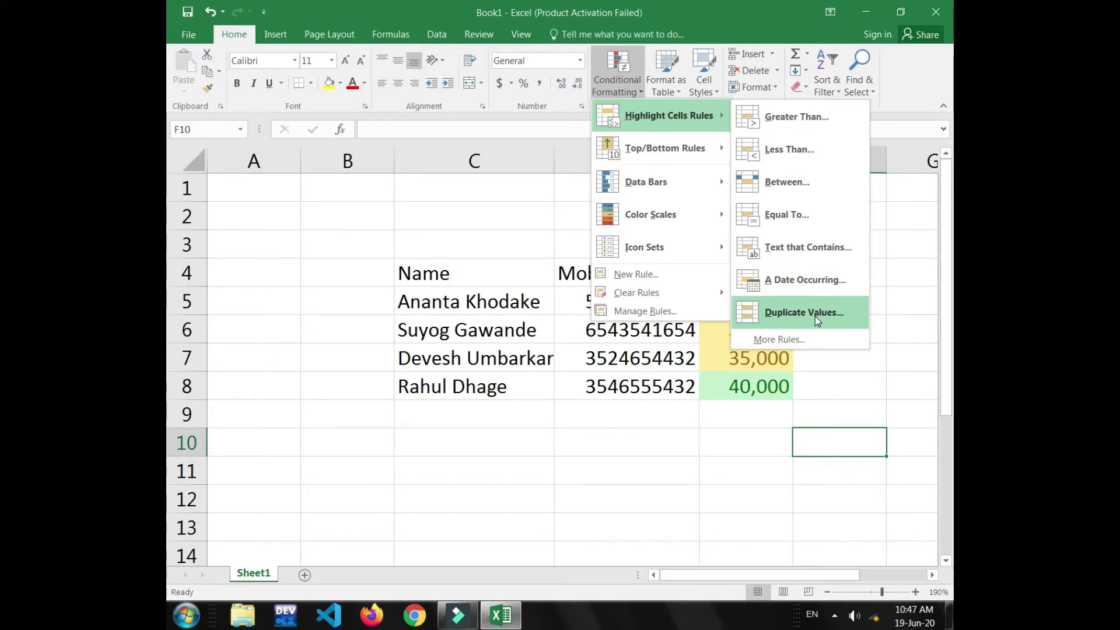
pyautogui.click(799, 220)
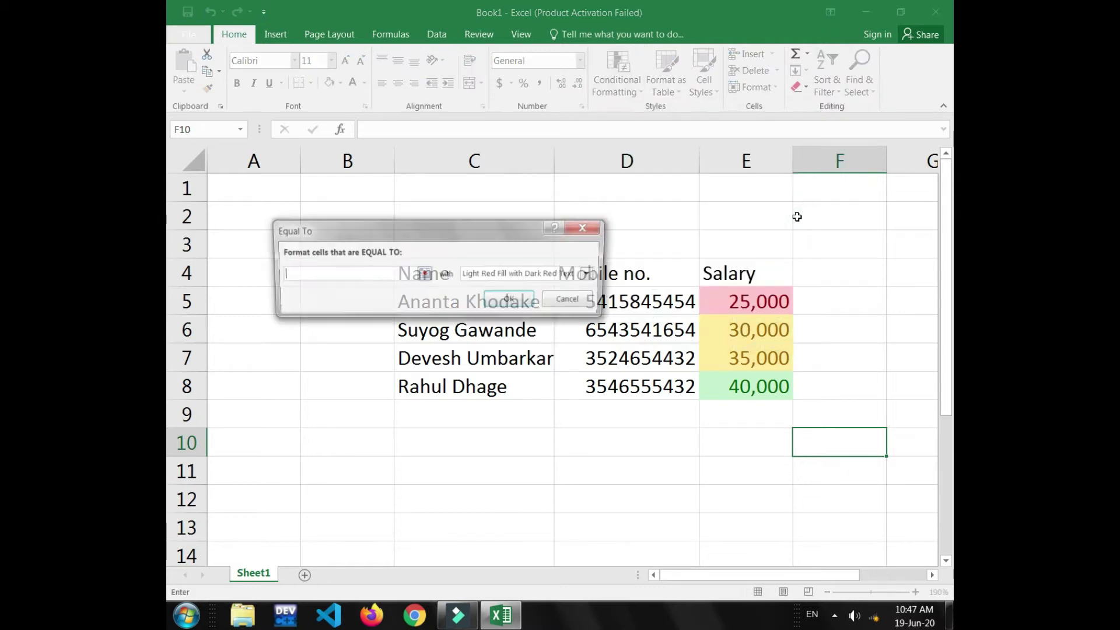
pyautogui.click(358, 276)
pyautogui.write('3000')
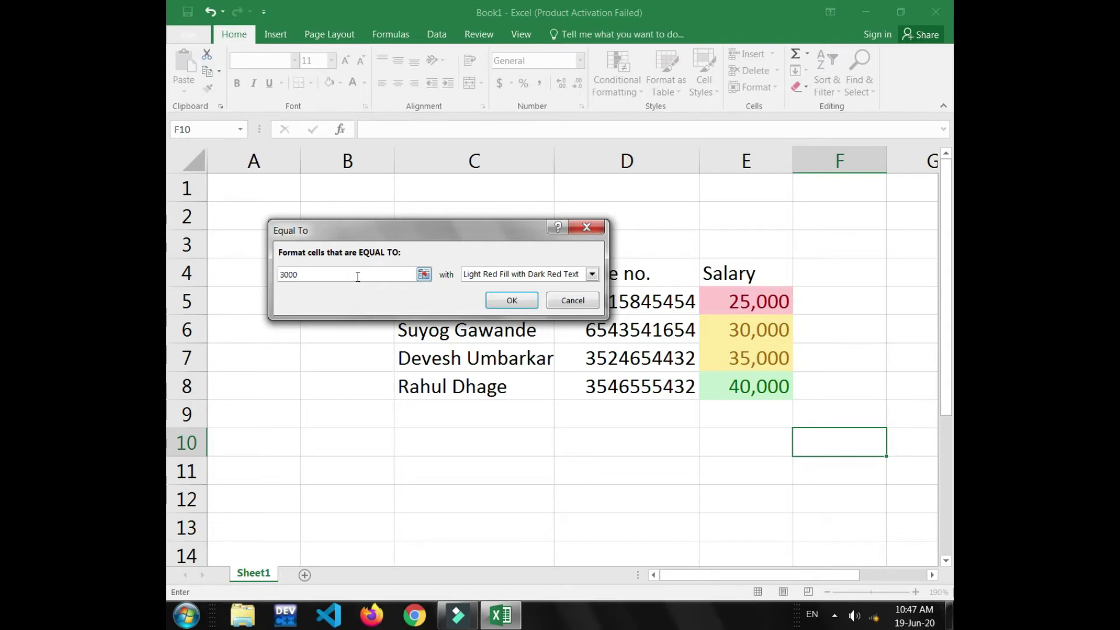
pyautogui.click(480, 274)
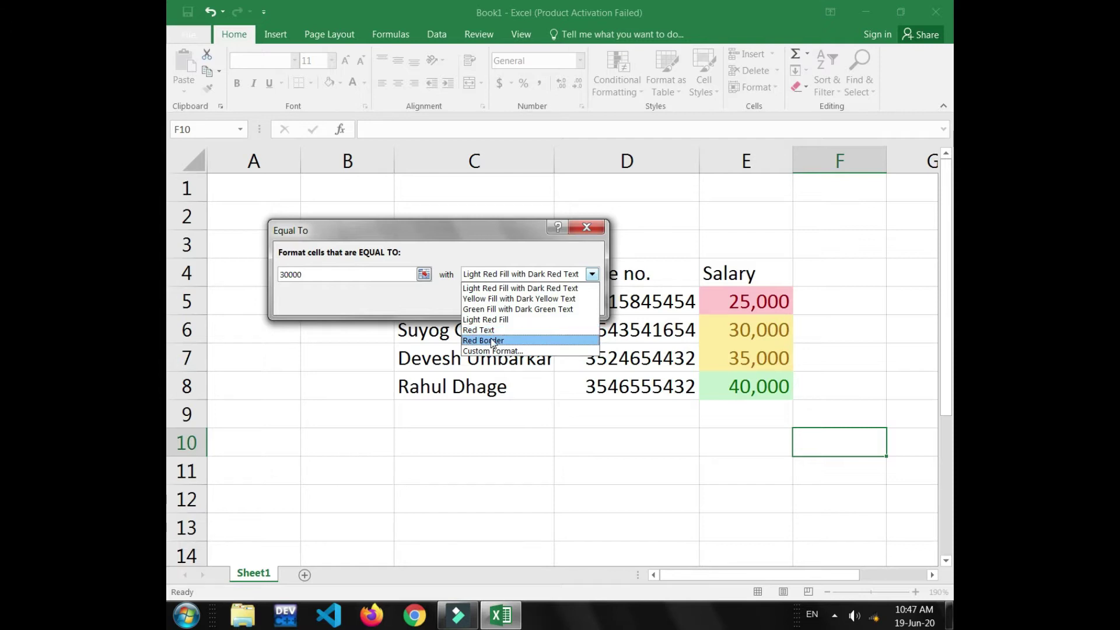
pyautogui.click(491, 340)
pyautogui.click(512, 300)
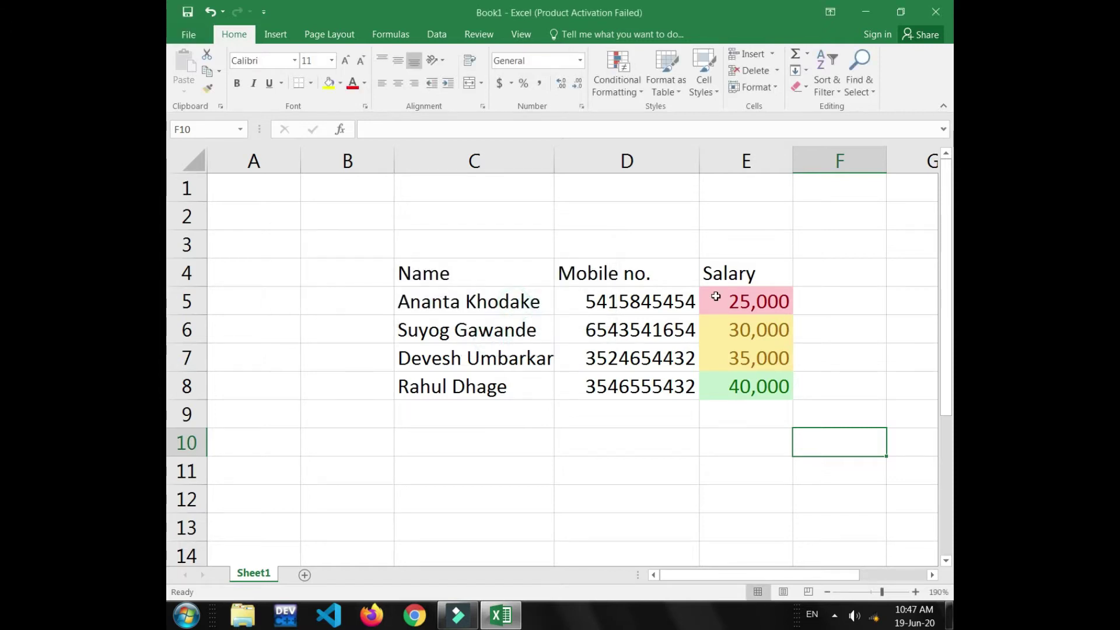
pyautogui.moveTo(716, 296); pyautogui.dragTo(729, 386)
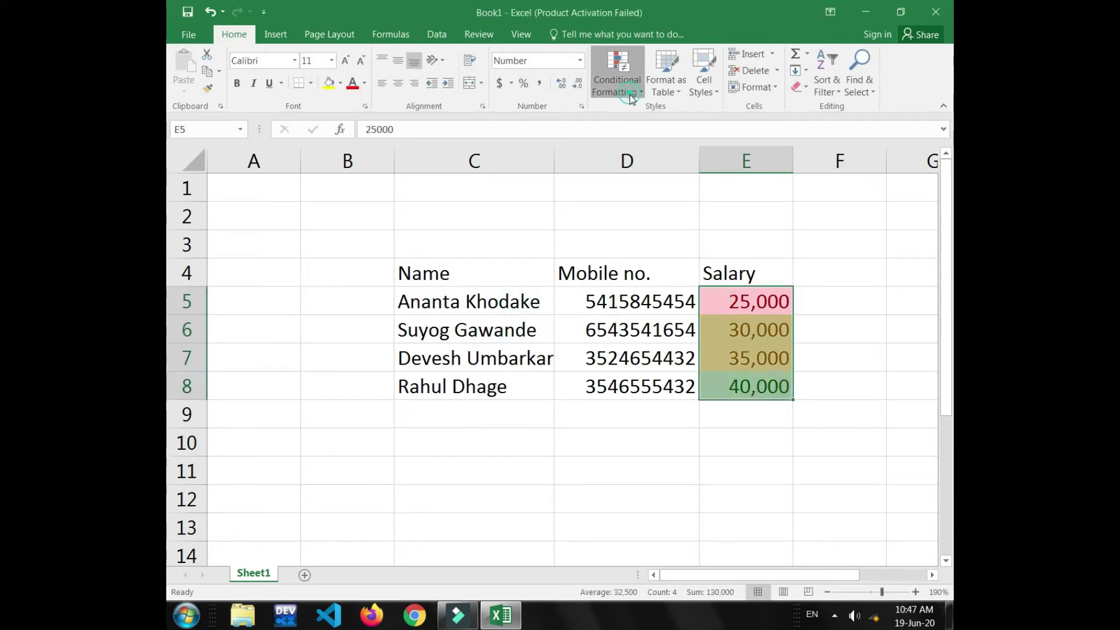
# Step: Add a first Equal To highlight rule using the Red Border format
pyautogui.click(617, 76)
pyautogui.click(784, 207)
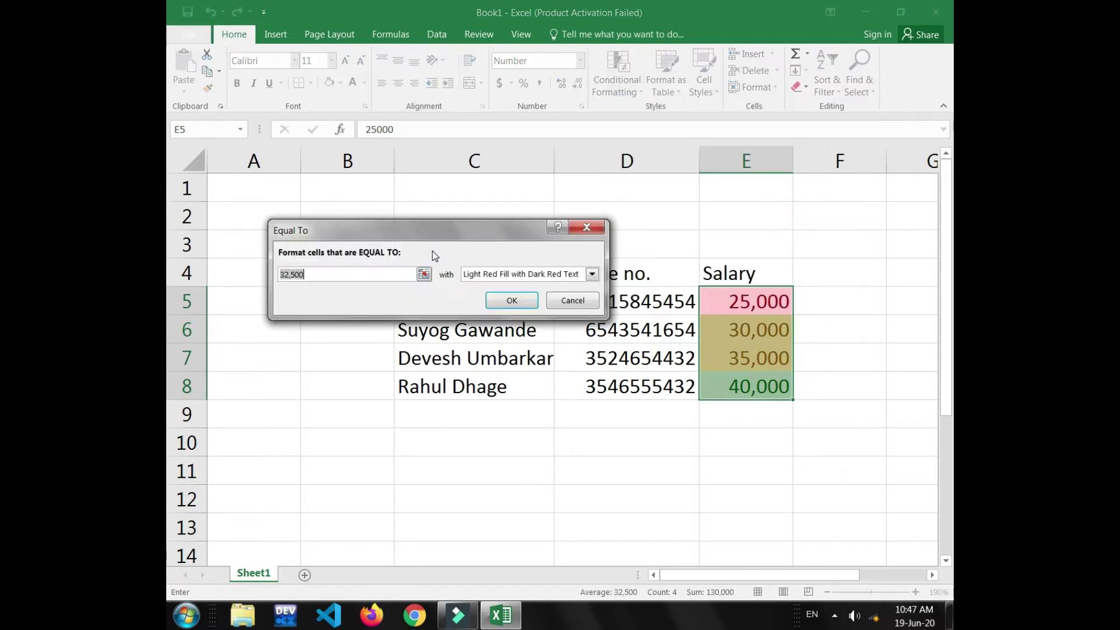
pyautogui.click(478, 278)
pyautogui.click(481, 332)
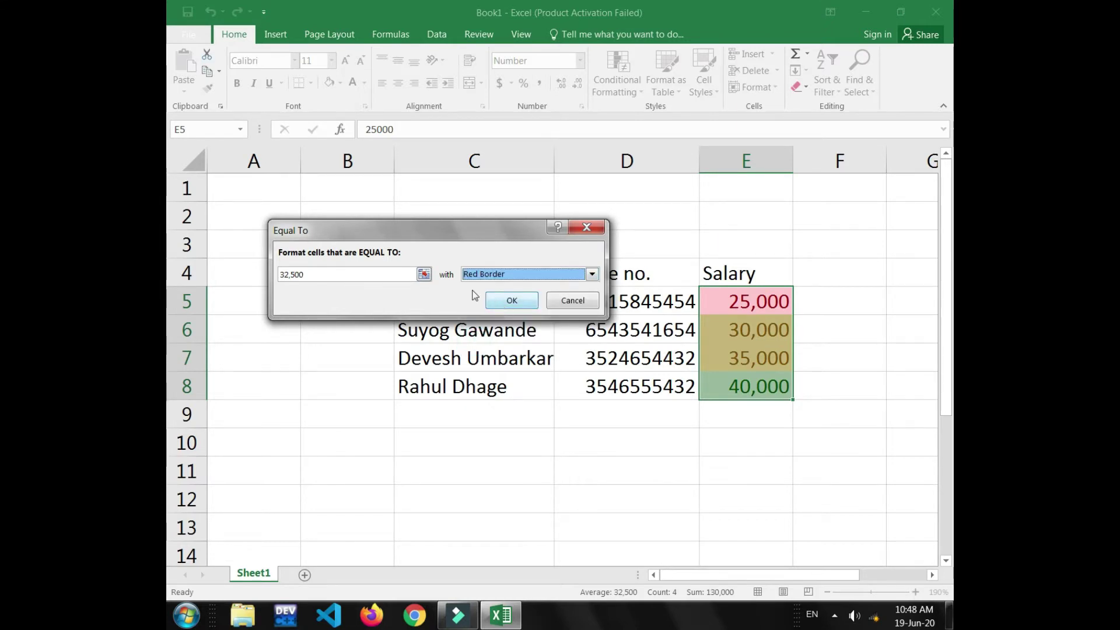
pyautogui.click(494, 309)
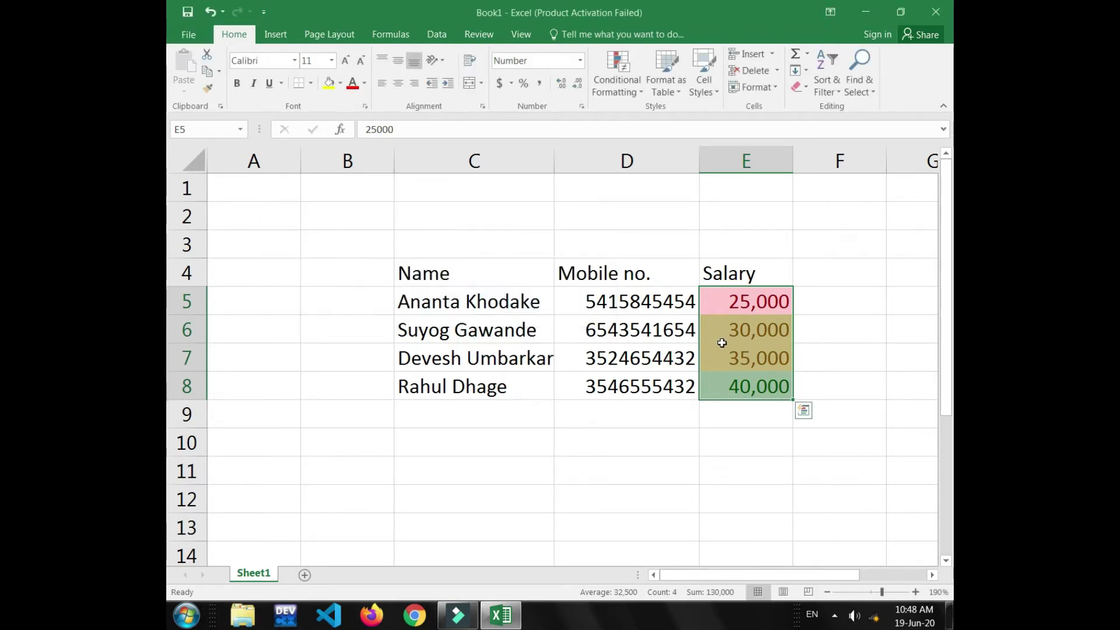
pyautogui.click(816, 341)
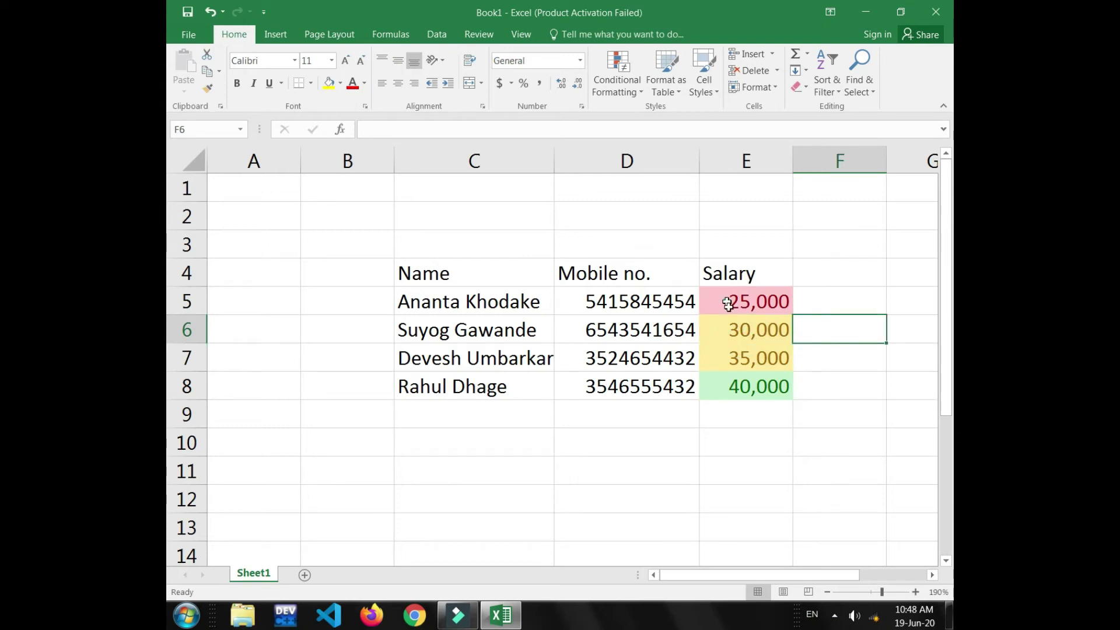
# Step: Reselect E5:E8 and add an Equal To 25000 rule with a Red Border
pyautogui.moveTo(725, 297); pyautogui.dragTo(737, 373)
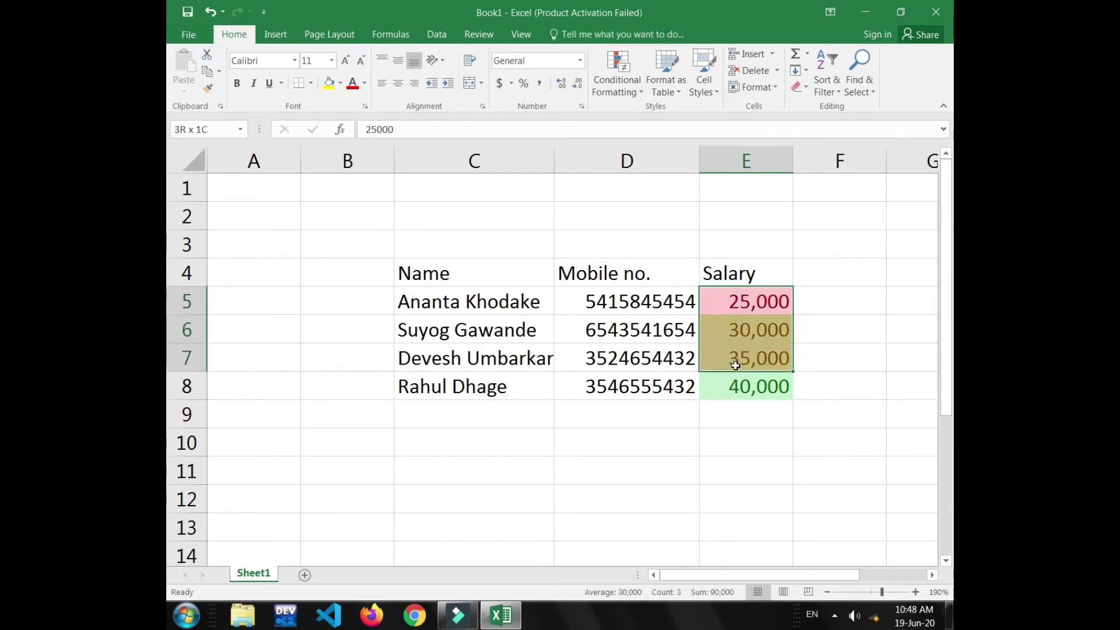
pyautogui.click(627, 90)
pyautogui.click(647, 122)
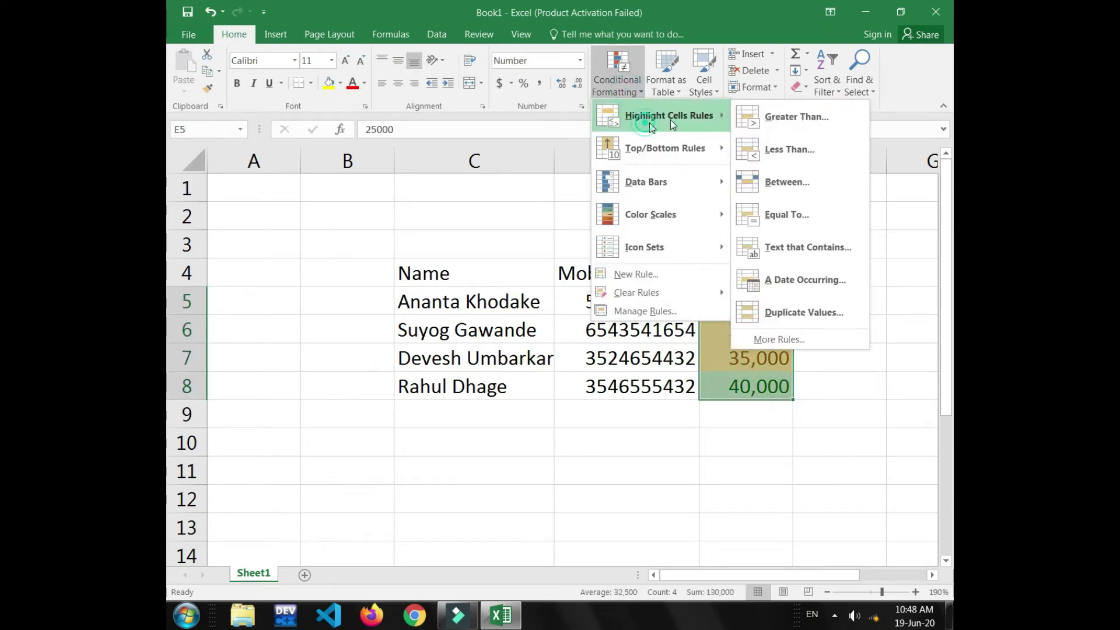
pyautogui.click(798, 212)
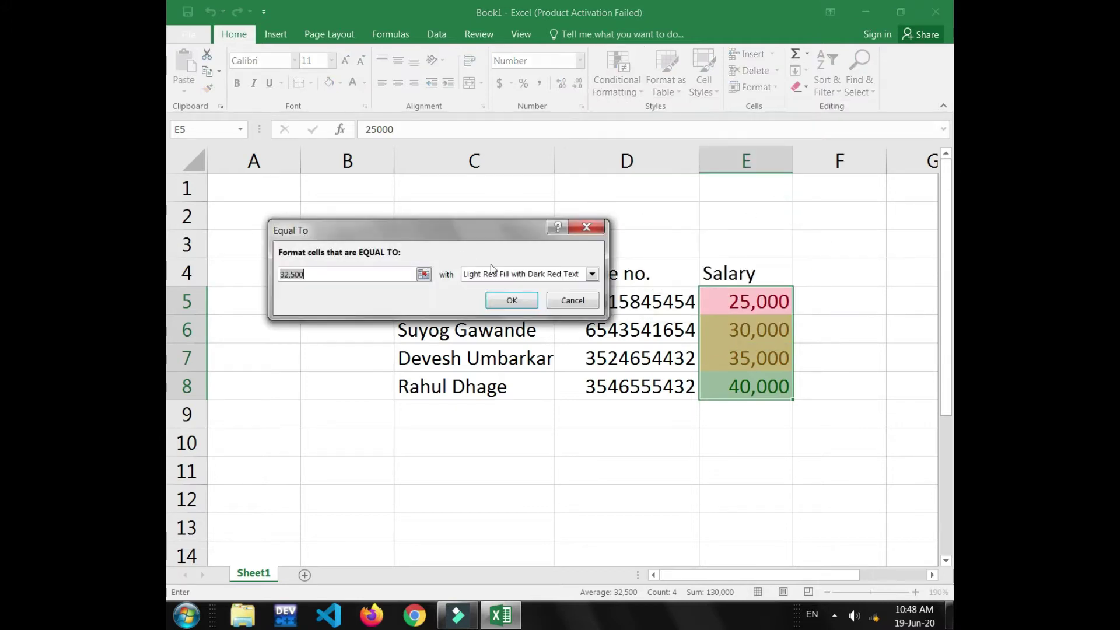
pyautogui.write('2500')
pyautogui.click(465, 274)
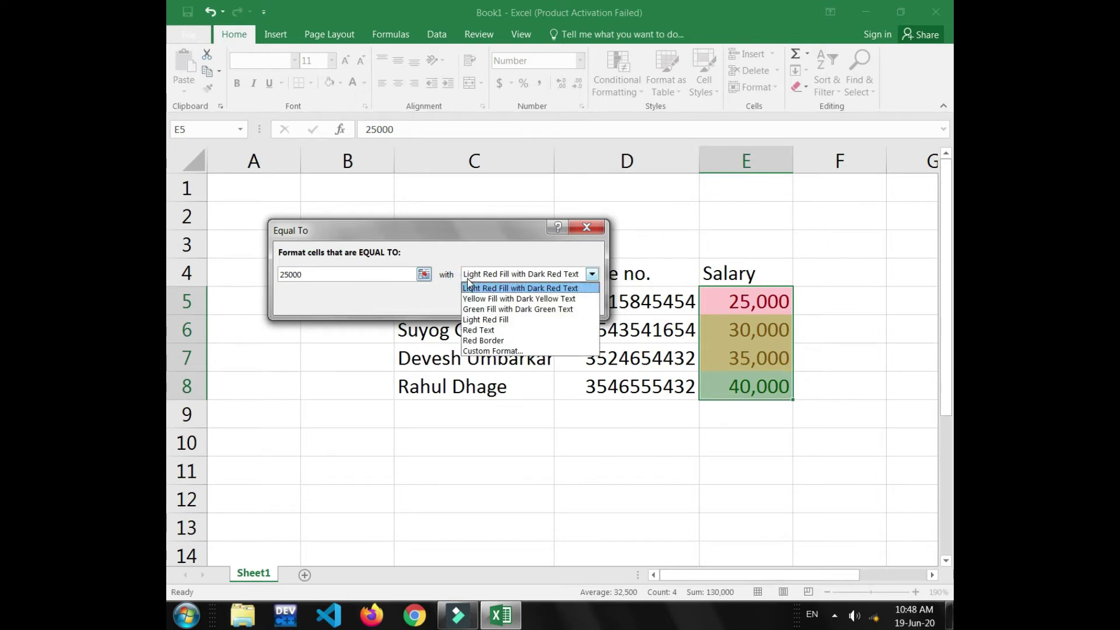
pyautogui.click(503, 325)
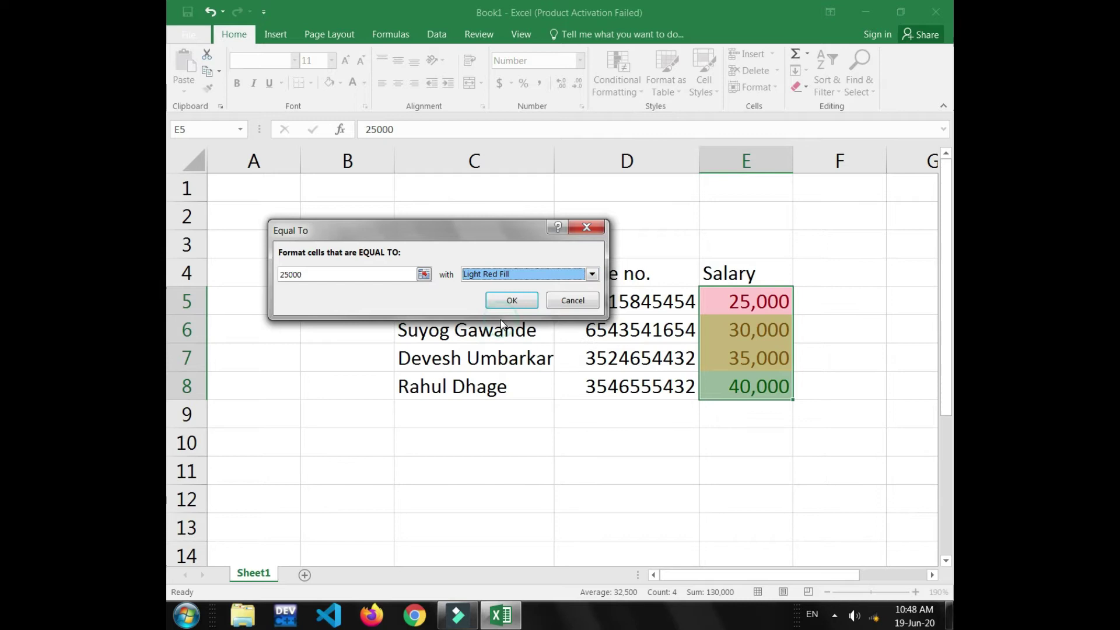
pyautogui.click(505, 274)
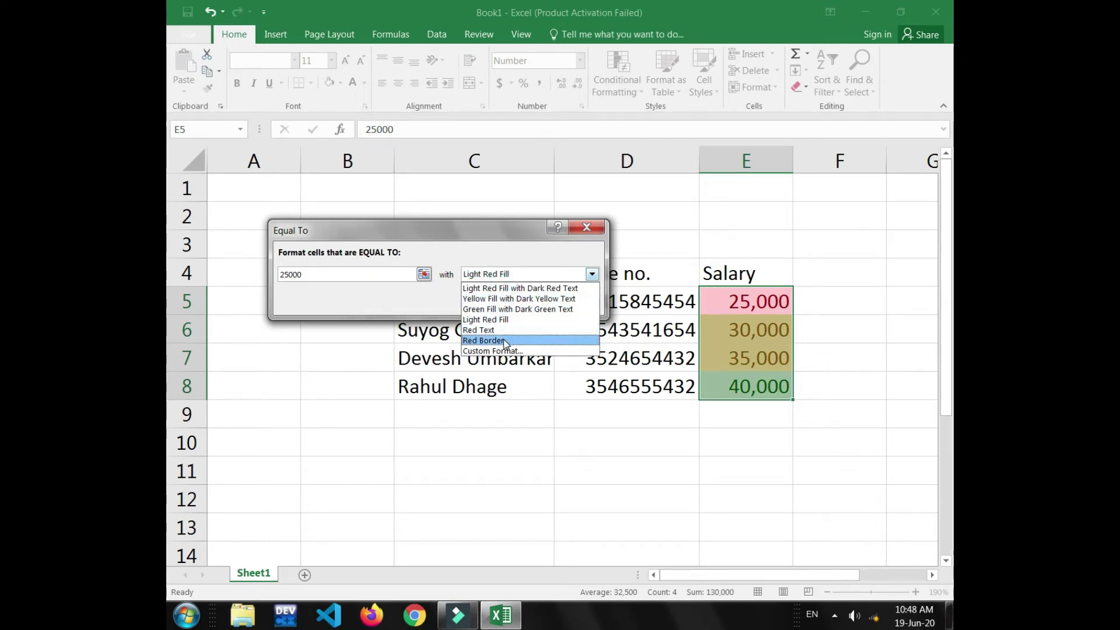
pyautogui.click(503, 338)
pyautogui.click(513, 299)
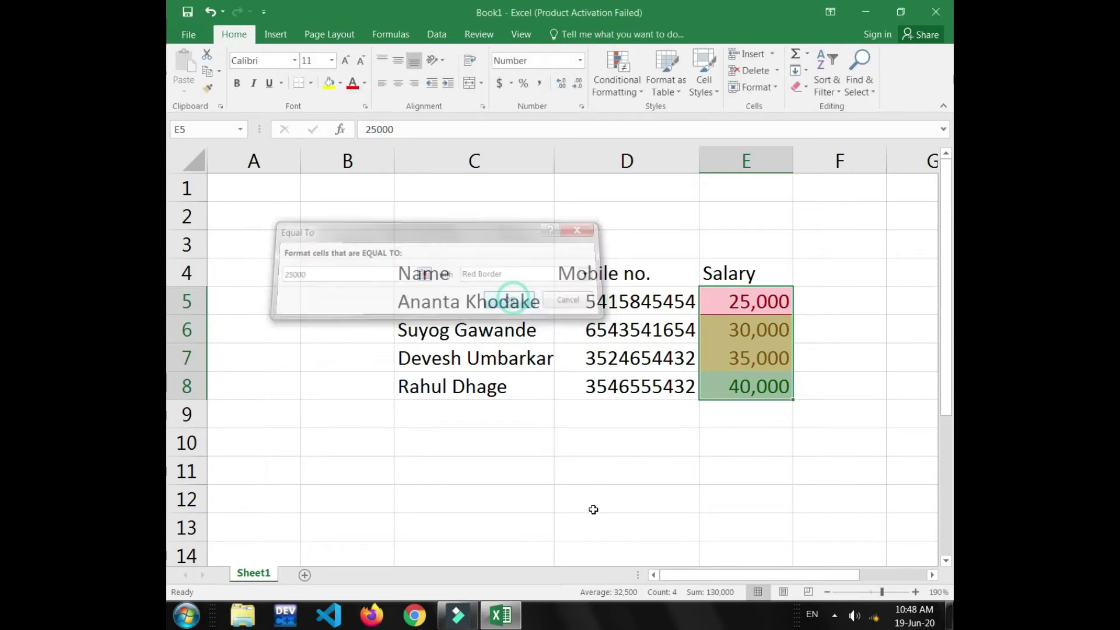
pyautogui.click(593, 507)
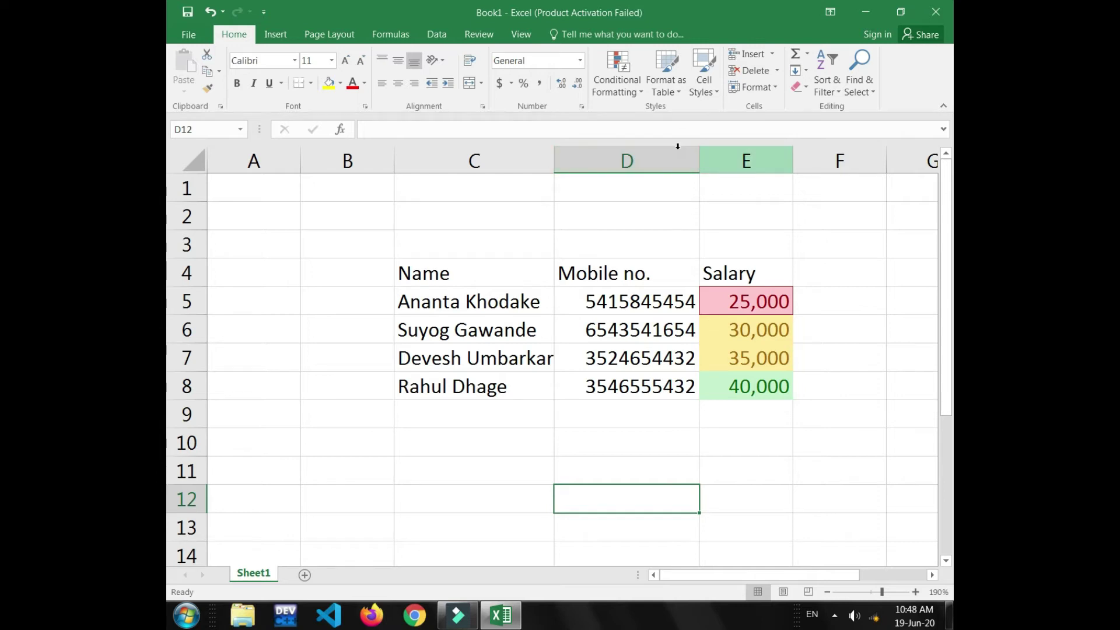
# Step: Undo the conditional formatting with Ctrl+Z, then restore 40,000 in E8 with Ctrl+Y
pyautogui.click(617, 73)
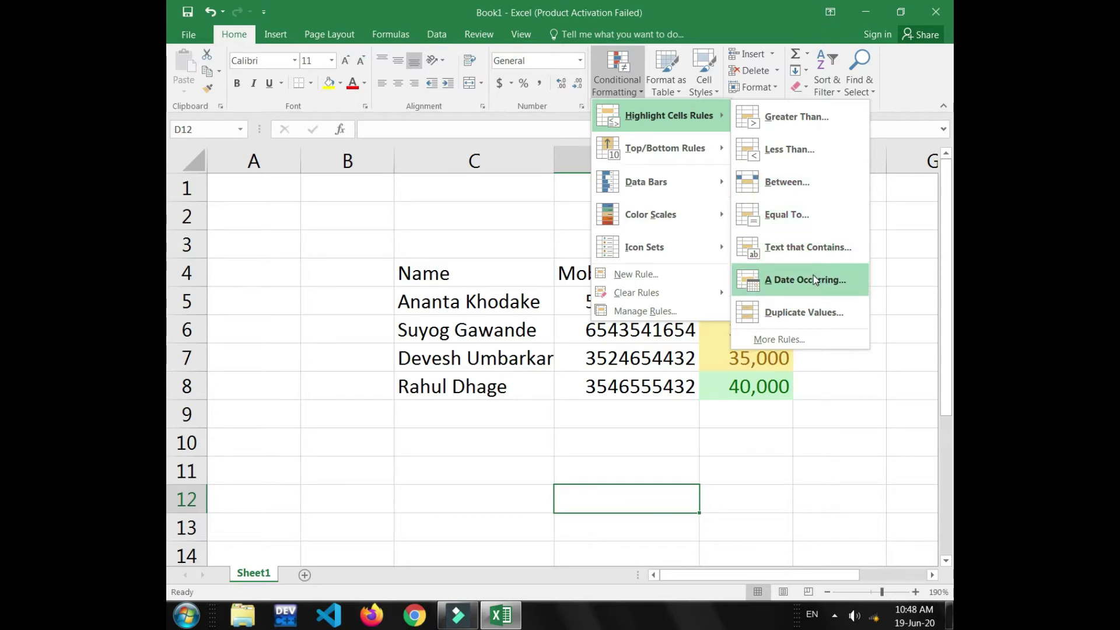
pyautogui.moveTo(663, 148)
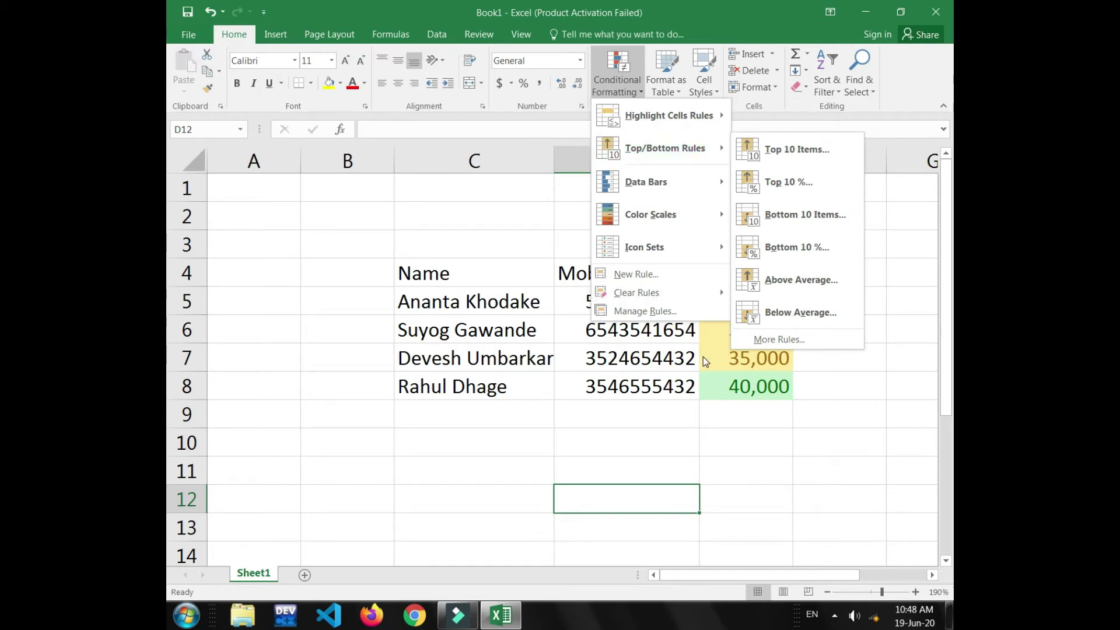
pyautogui.click(715, 439)
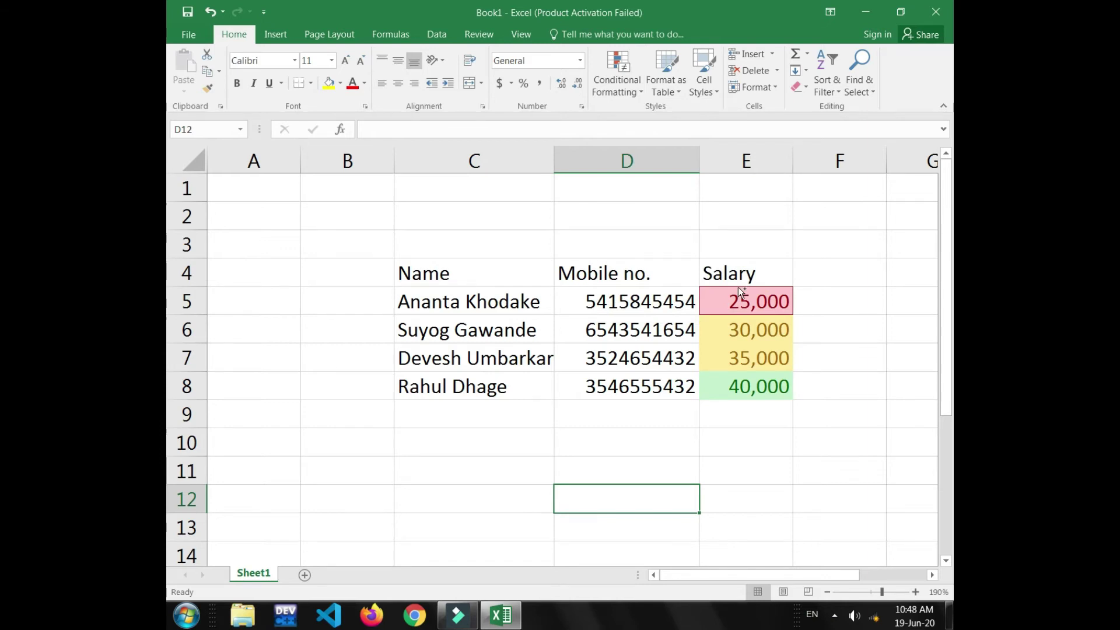
pyautogui.hotkey('ctrl', 'z')
pyautogui.hotkey('ctrl', 'z')
pyautogui.hotkey('ctrl', 'z')
pyautogui.hotkey('ctrl', 'z')
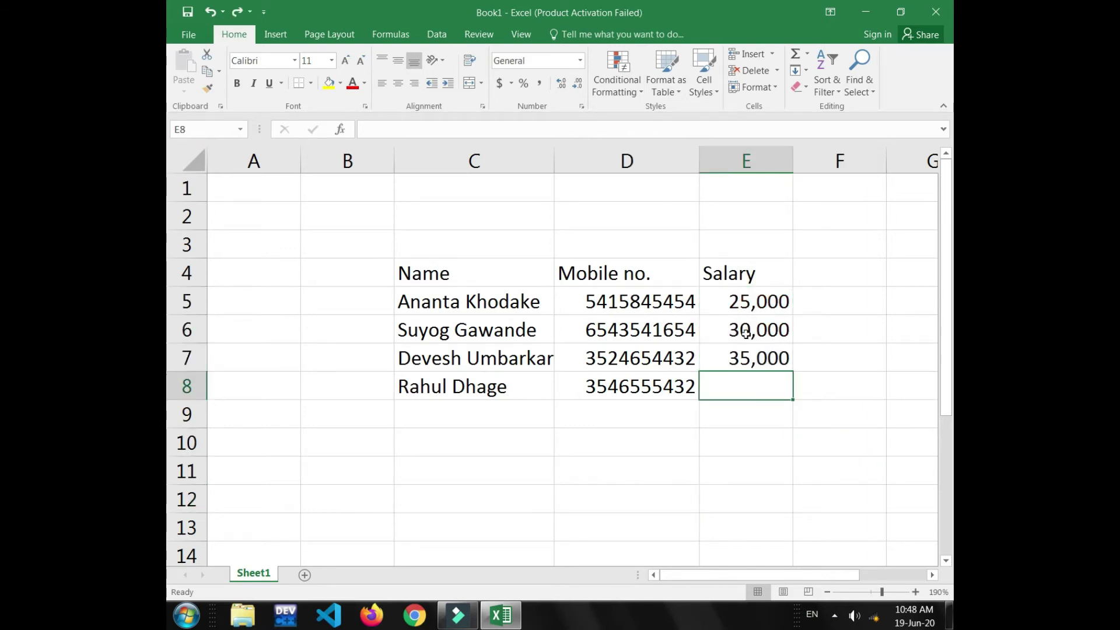
pyautogui.hotkey('ctrl', 'y')
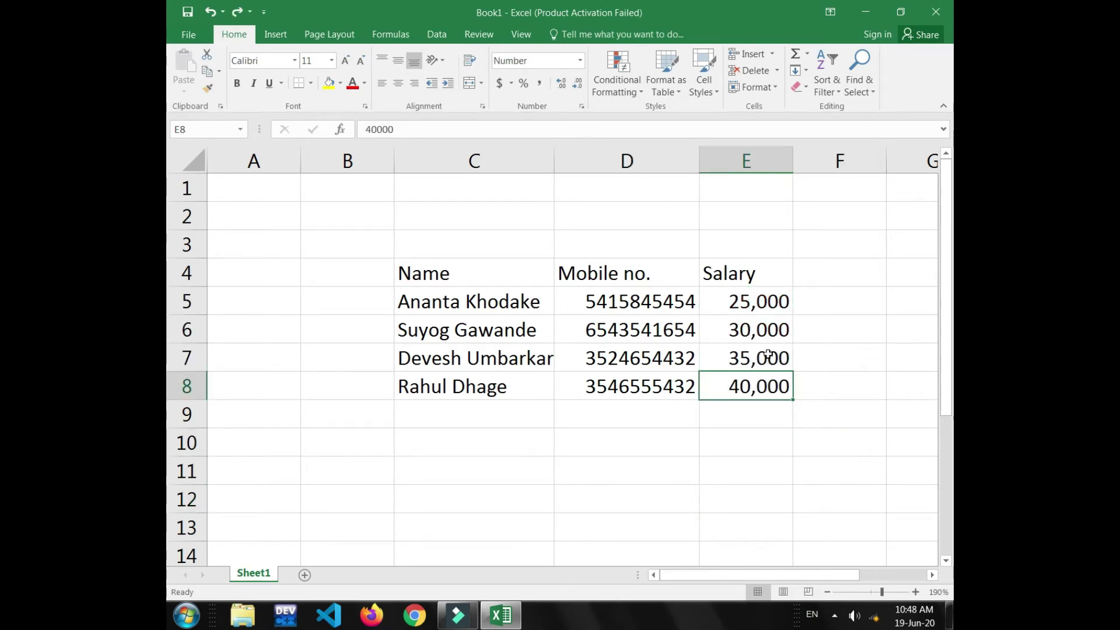
# Step: Try a Top 10 Items rule on E5:E8 lowered to 1 item, then cancel it
pyautogui.moveTo(758, 302); pyautogui.dragTo(758, 382)
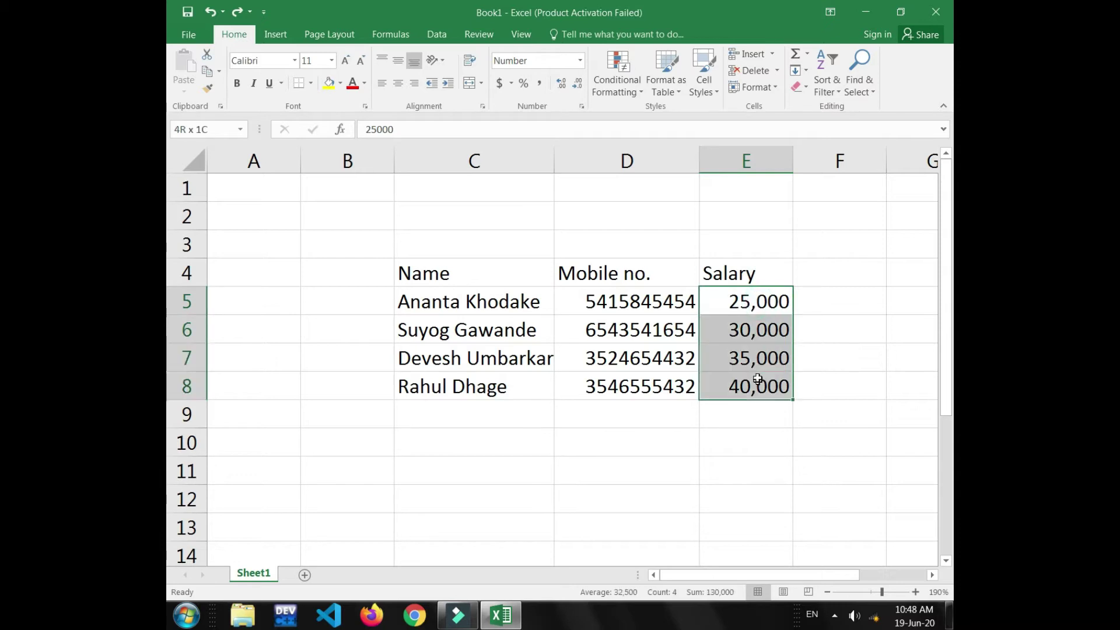
pyautogui.click(608, 93)
pyautogui.moveTo(665, 148)
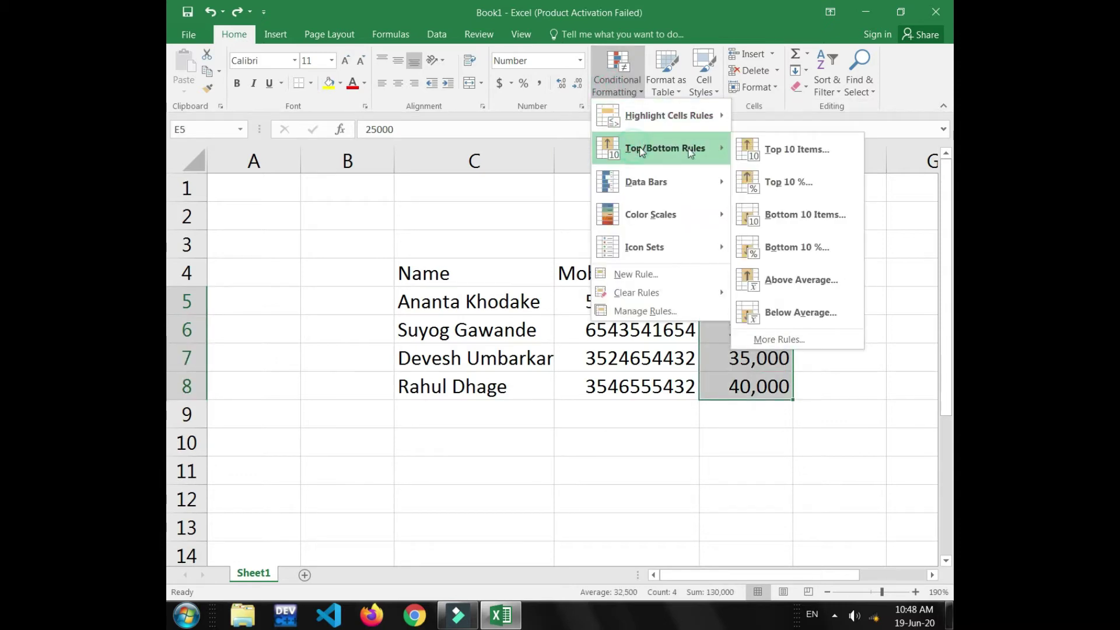
pyautogui.click(789, 152)
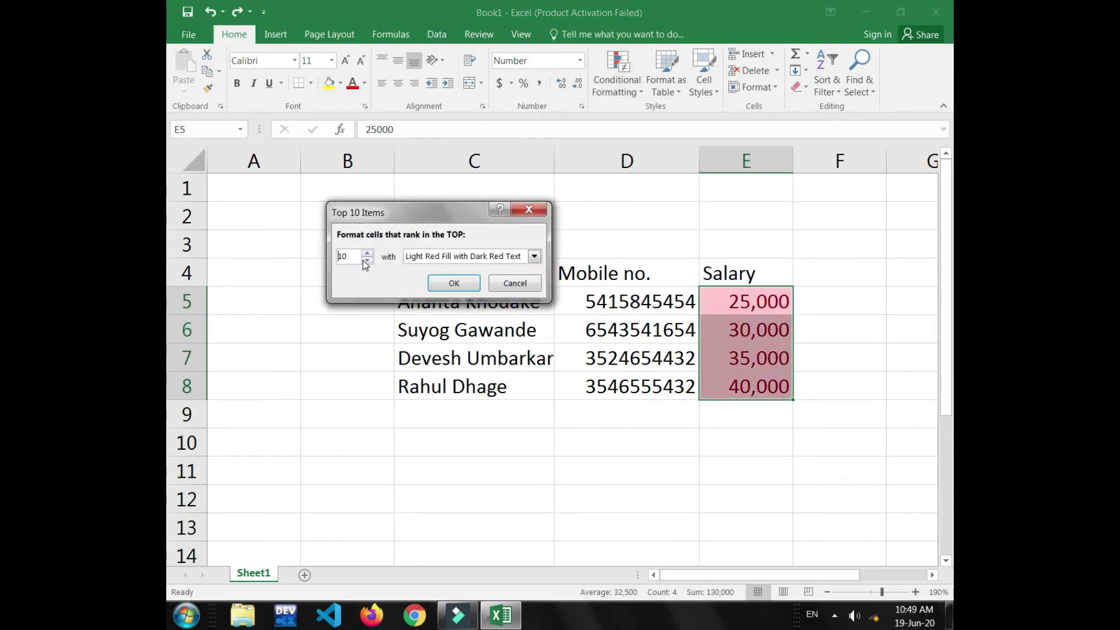
pyautogui.click(365, 260)
pyautogui.click(366, 260)
pyautogui.click(365, 260)
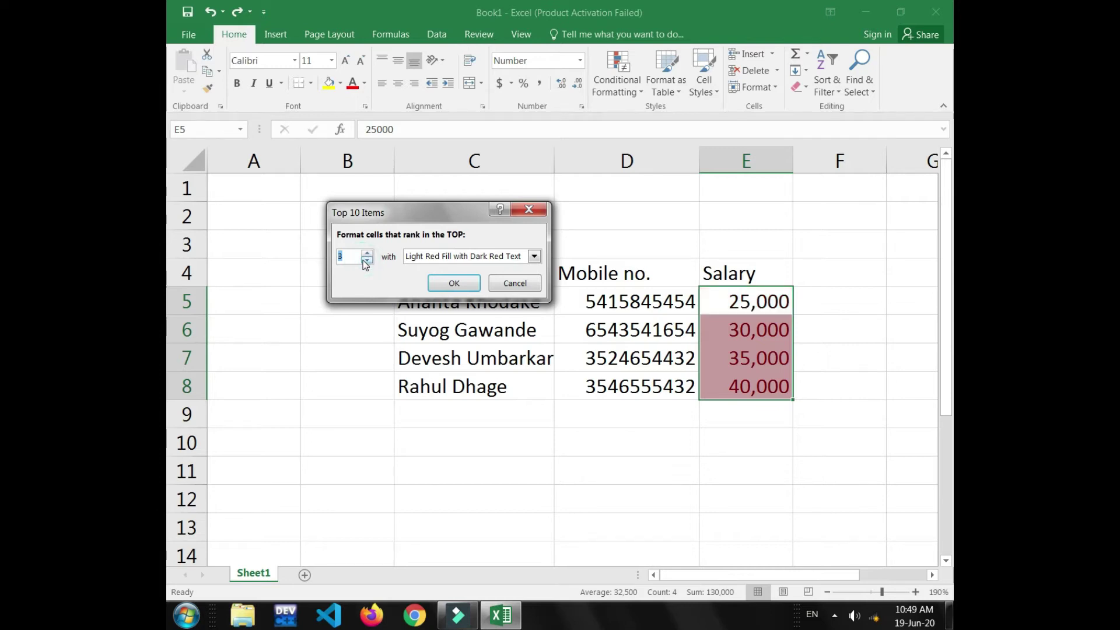
pyautogui.click(365, 260)
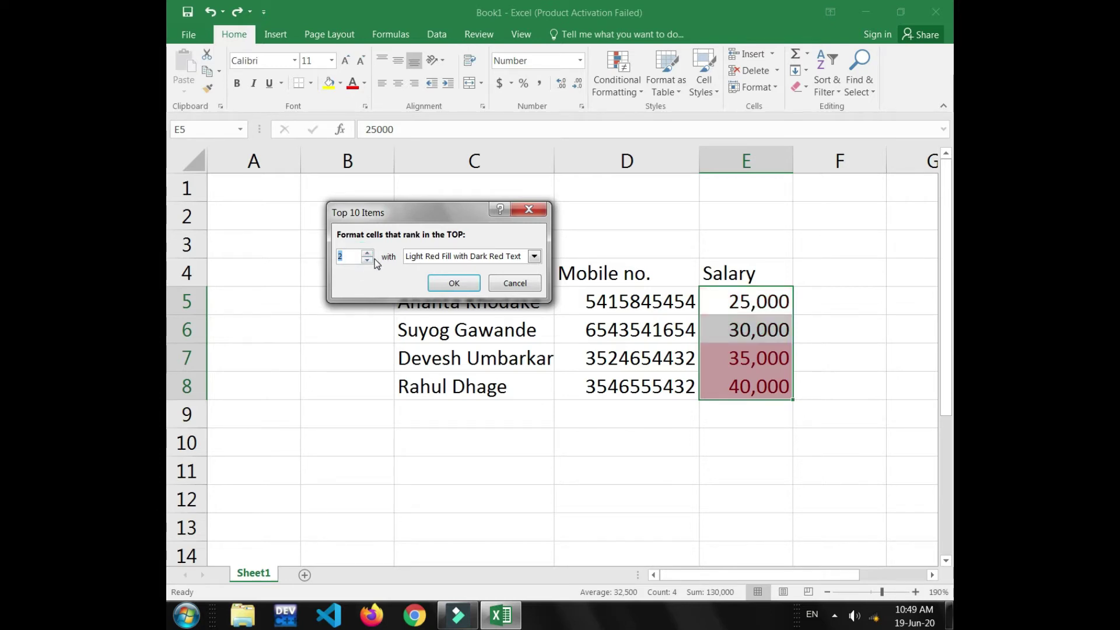
pyautogui.click(366, 260)
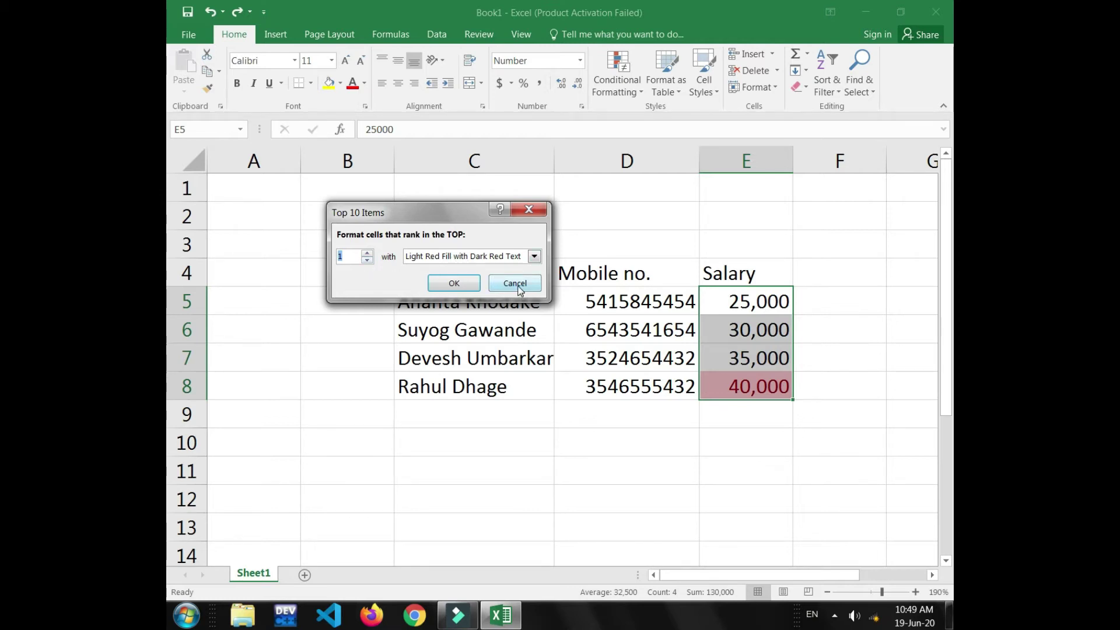
pyautogui.click(515, 284)
pyautogui.moveTo(728, 300); pyautogui.dragTo(739, 386)
pyautogui.click(617, 79)
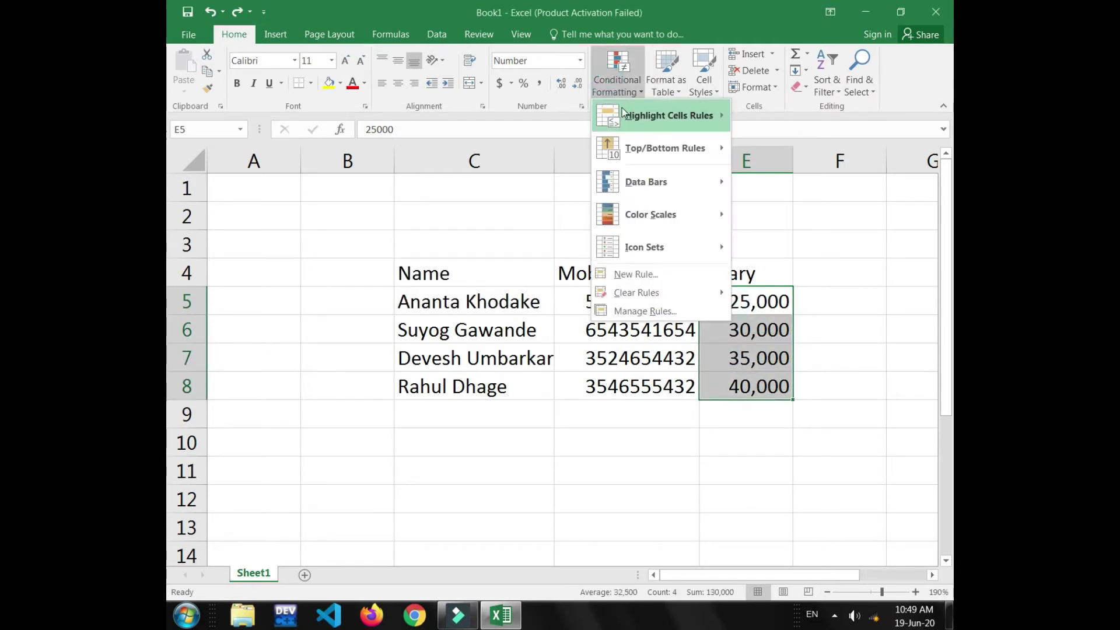
pyautogui.moveTo(664, 148)
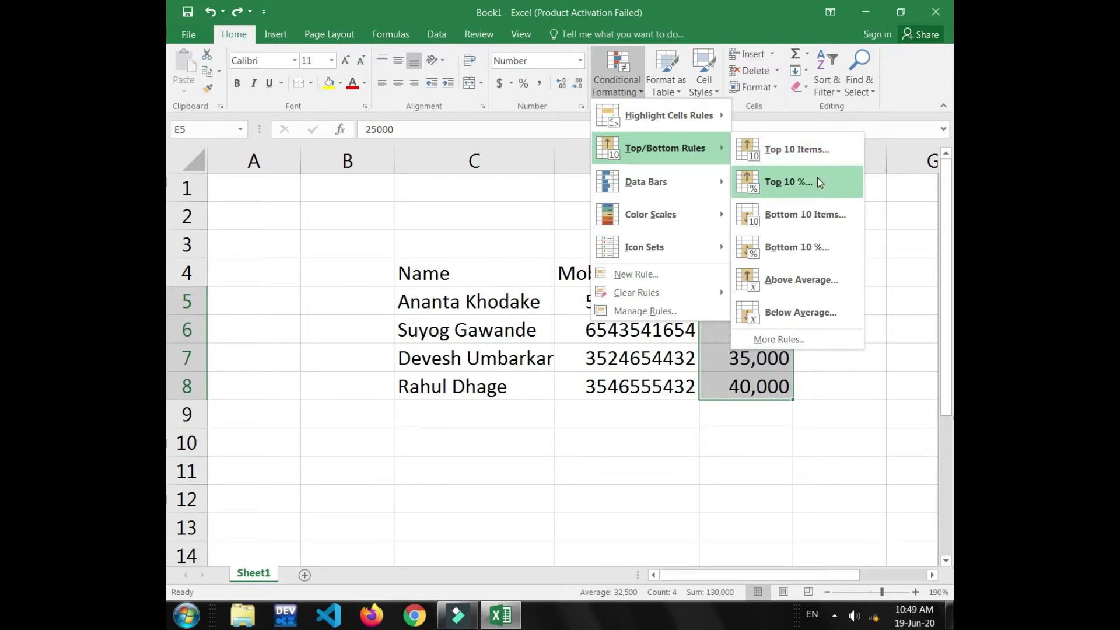
# Step: Try a Top 10% rule with the percentage adjusted to 14, then cancel it
pyautogui.click(817, 182)
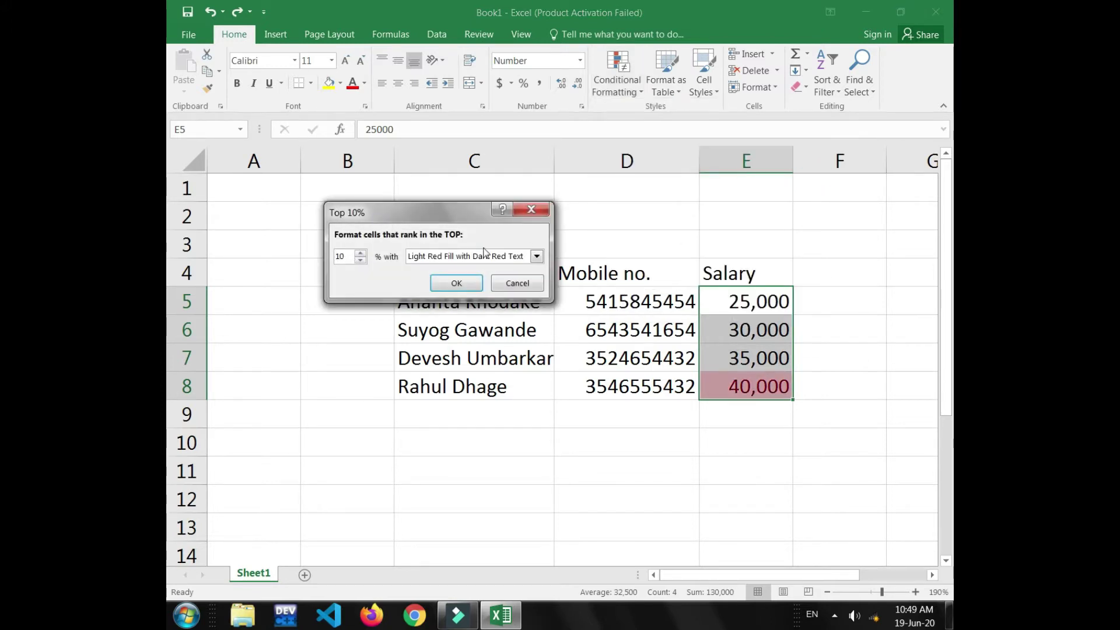
pyautogui.click(360, 260)
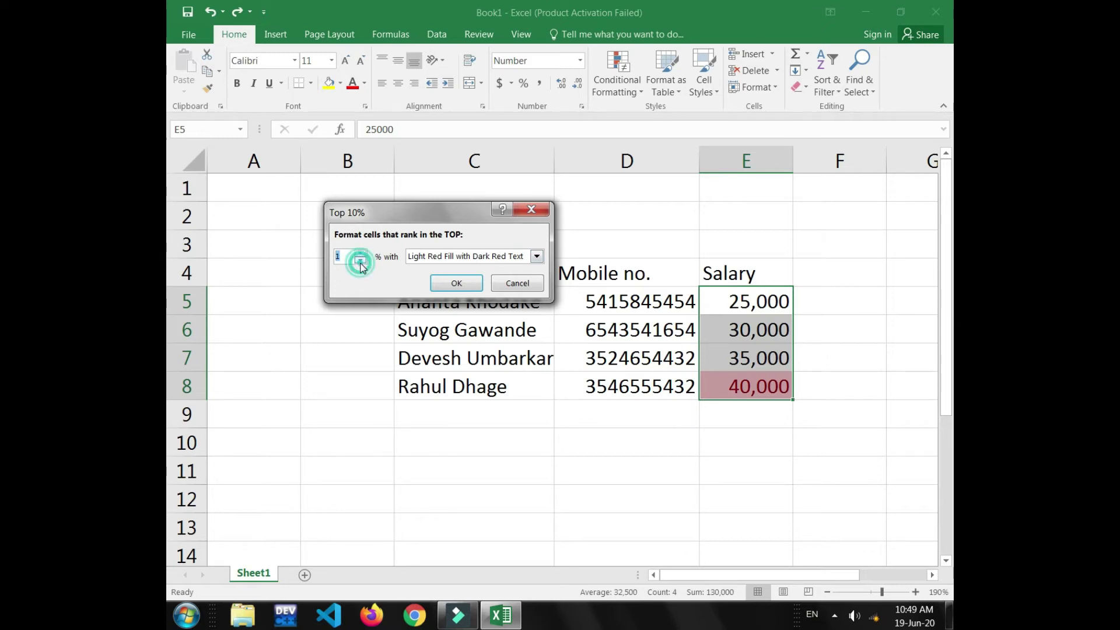
pyautogui.click(361, 255)
pyautogui.click(360, 255)
pyautogui.click(361, 255)
pyautogui.click(361, 255)
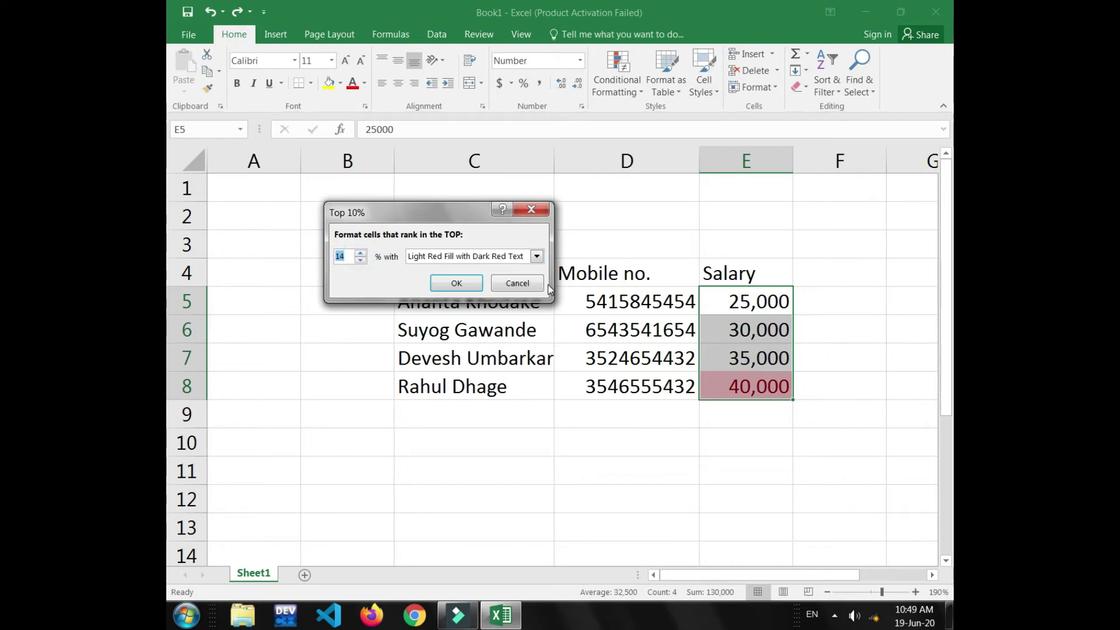
pyautogui.click(517, 283)
pyautogui.click(617, 76)
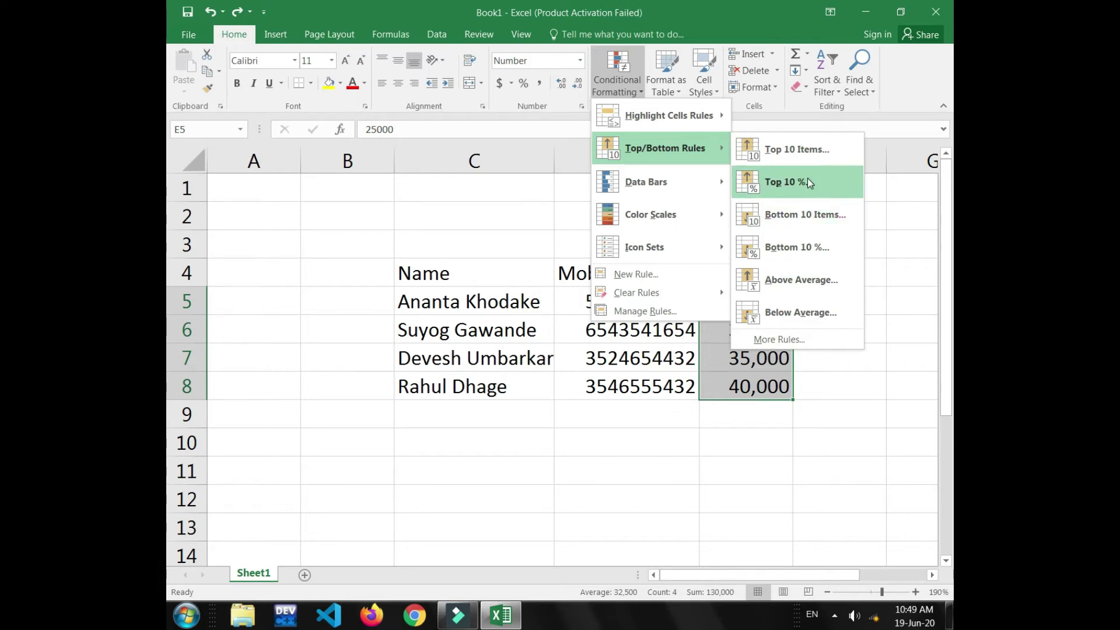
pyautogui.moveTo(646, 182)
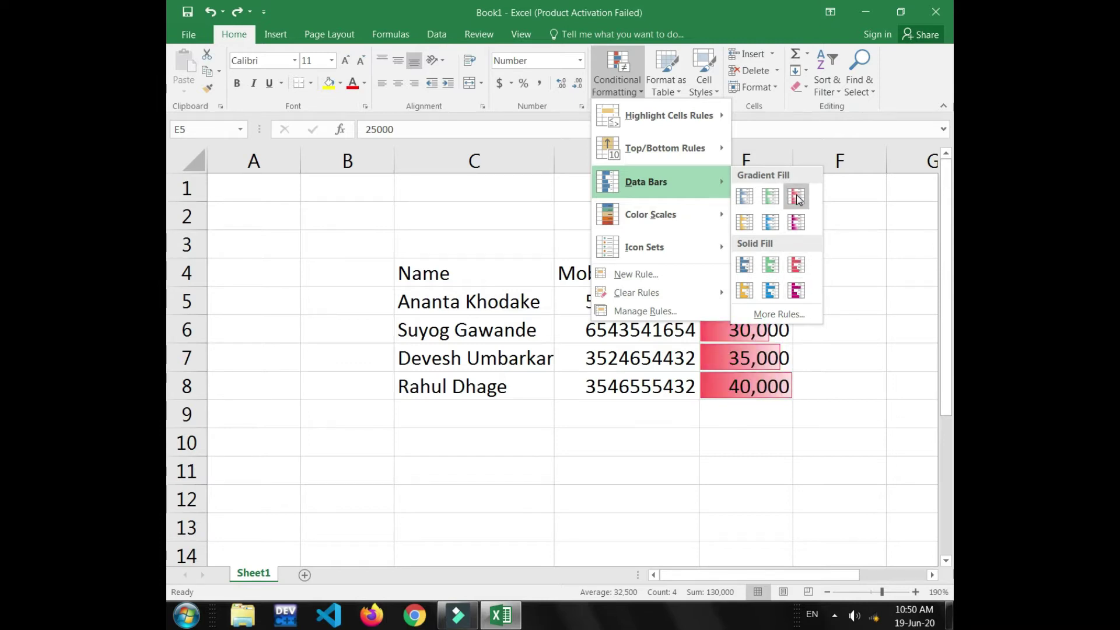
# Step: Apply green gradient data bars to the salaries 25,000 to 40,000
pyautogui.click(775, 196)
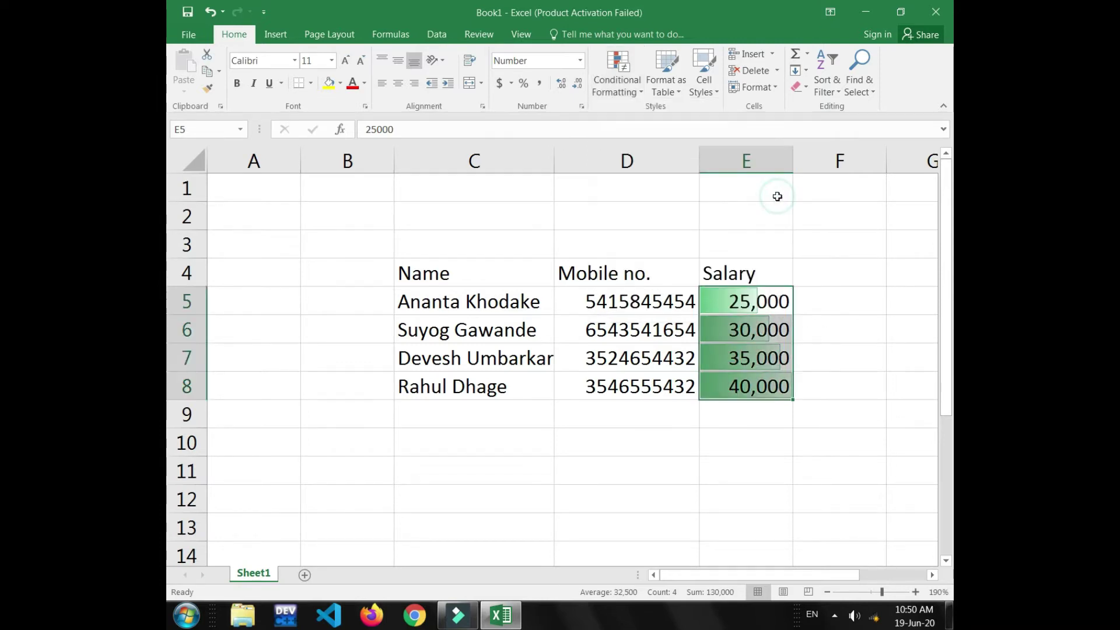
pyautogui.click(857, 366)
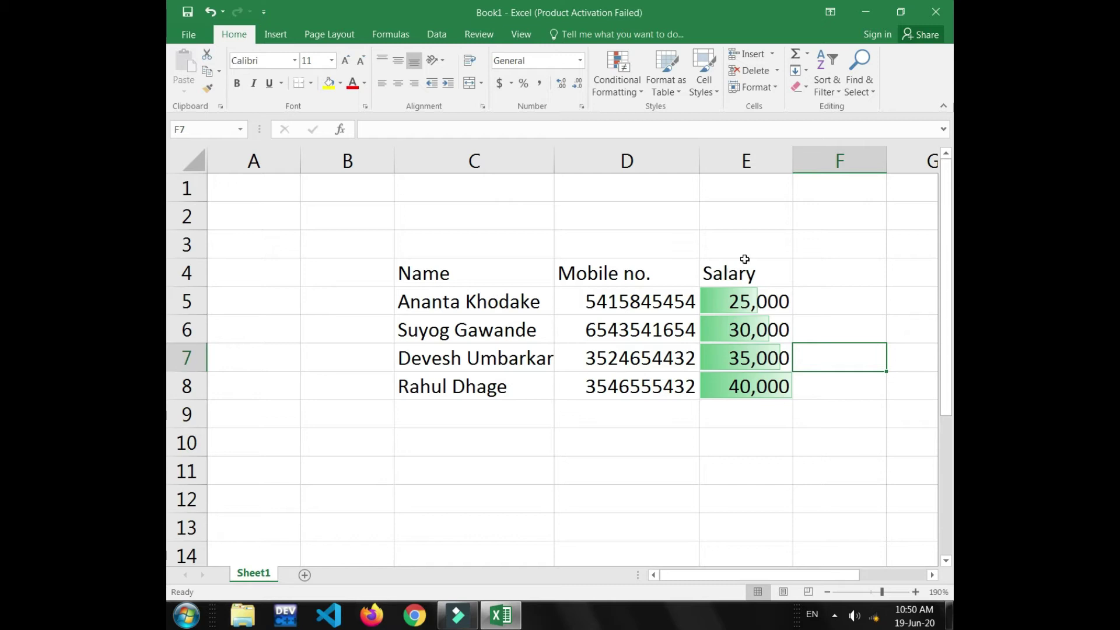
pyautogui.click(633, 92)
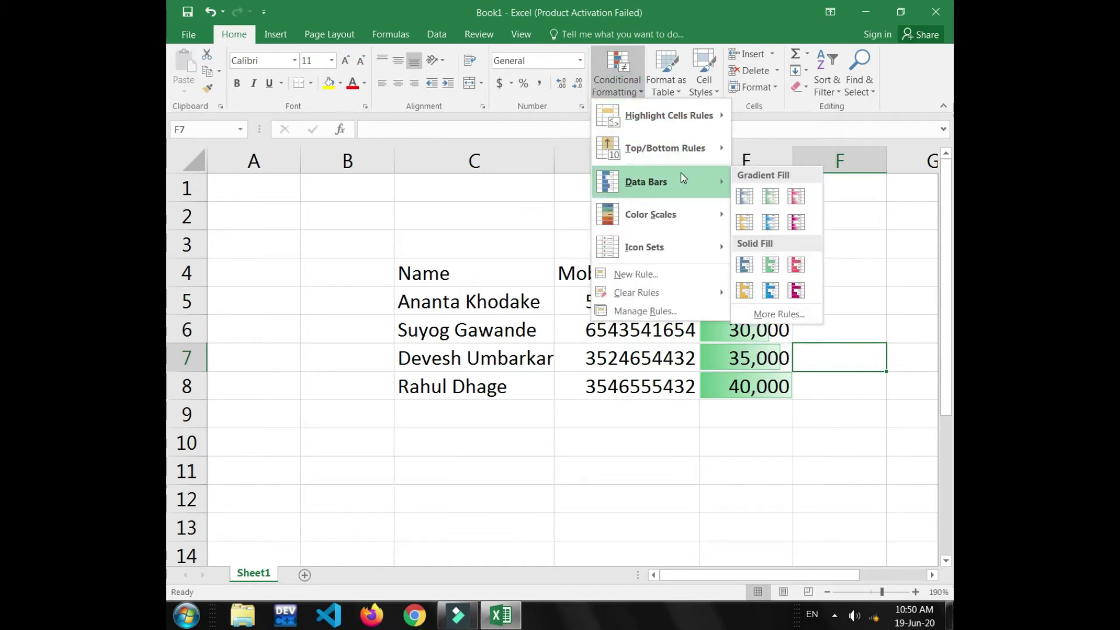
pyautogui.moveTo(656, 215)
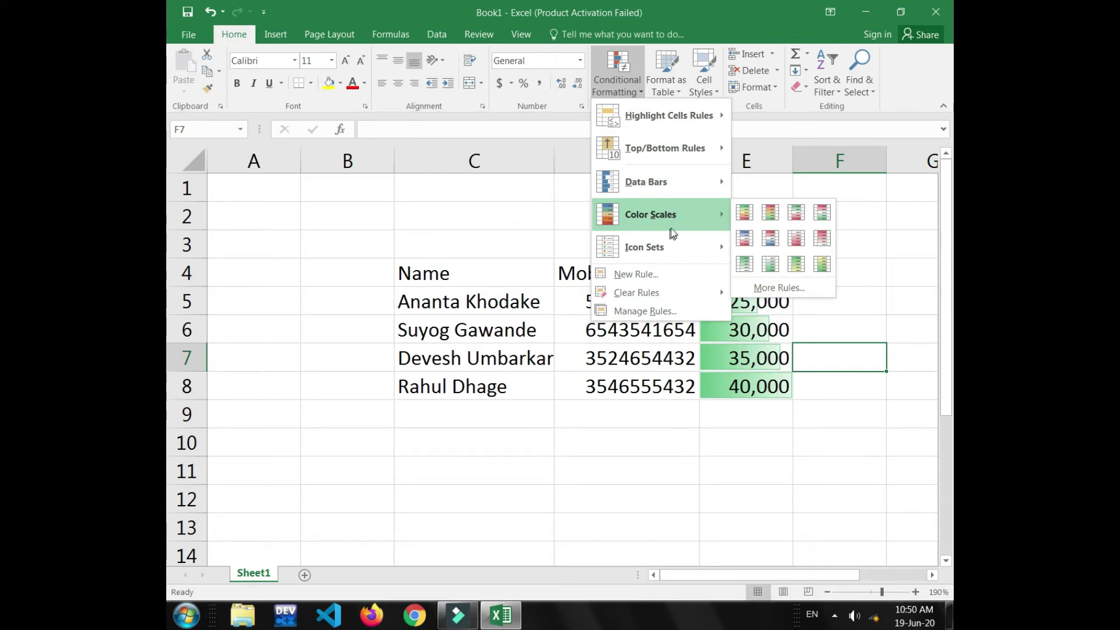
# Step: Undo the green data bars with Ctrl+Z and browse the Conditional Formatting galleries
pyautogui.click(743, 308)
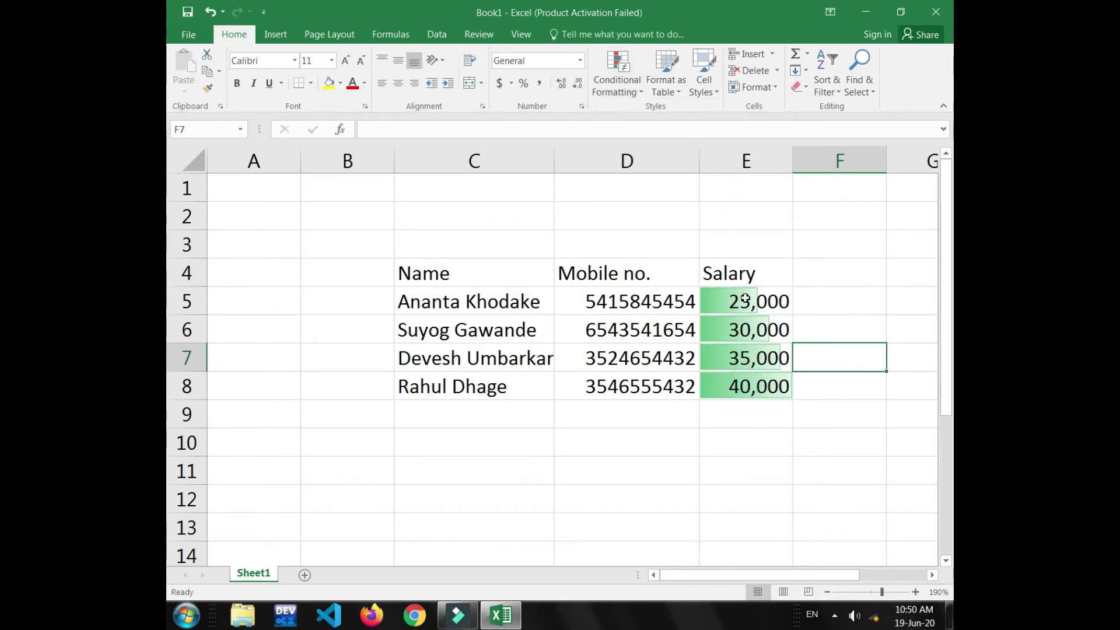
pyautogui.hotkey('ctrl', 'z')
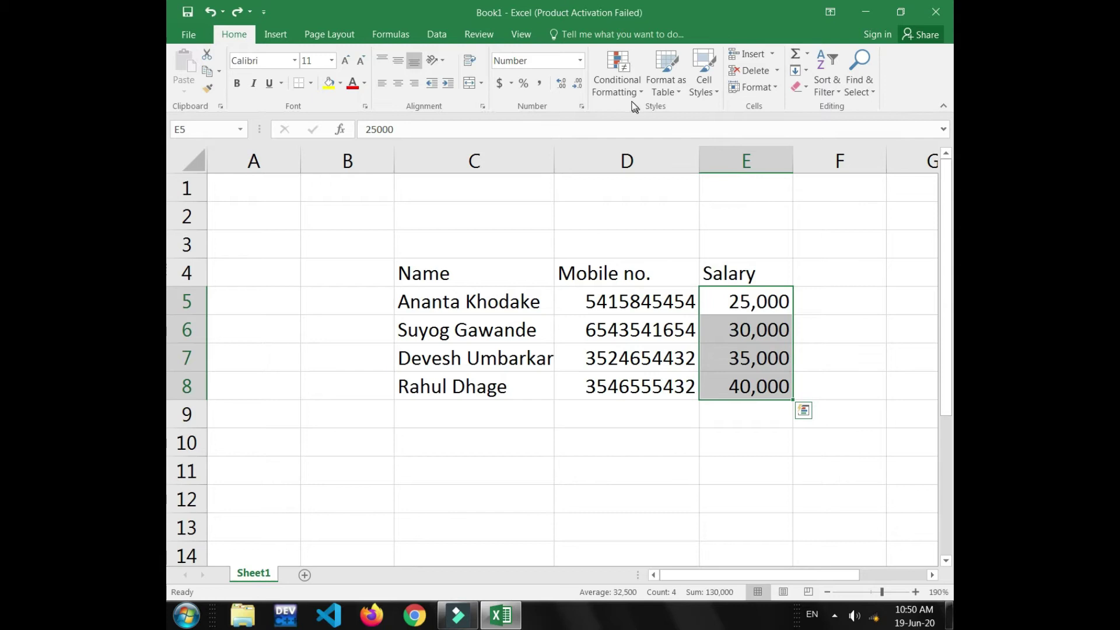
pyautogui.click(628, 97)
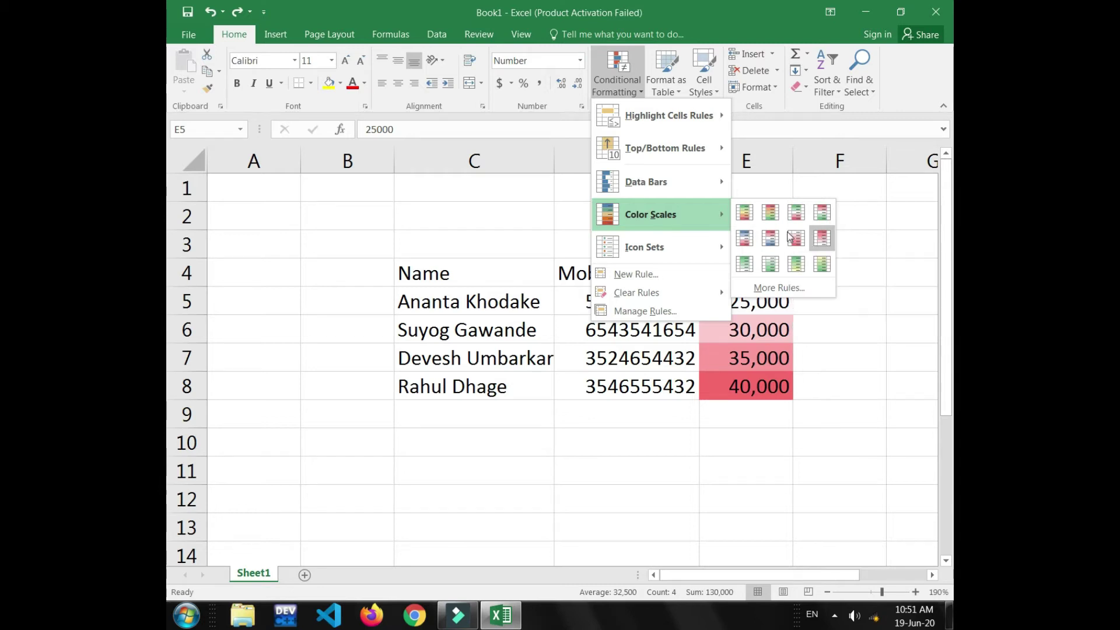
pyautogui.moveTo(660, 247)
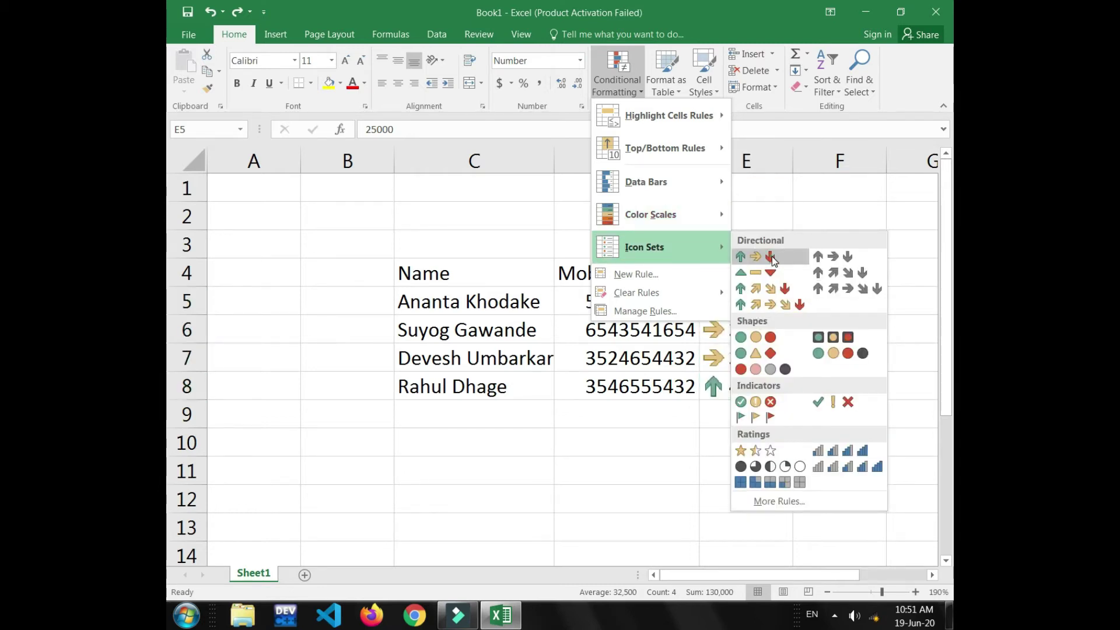
# Step: Apply the Directional 3 Arrows (Colored) icon set to the salaries, then reselect E5:E8 for Conditional Formatting
pyautogui.click(761, 256)
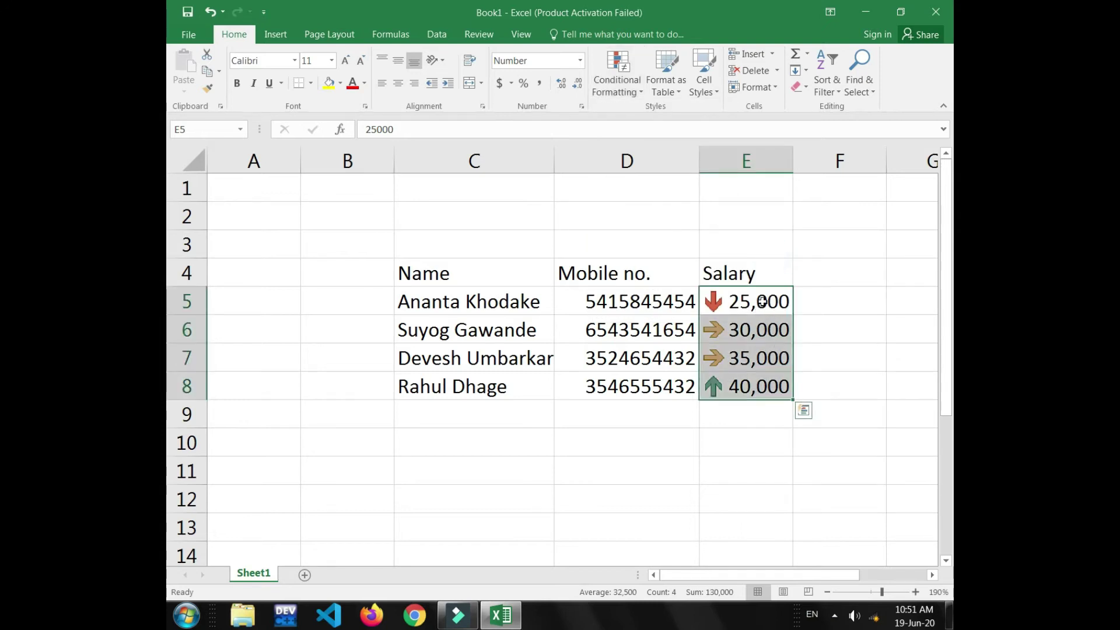
pyautogui.click(750, 350)
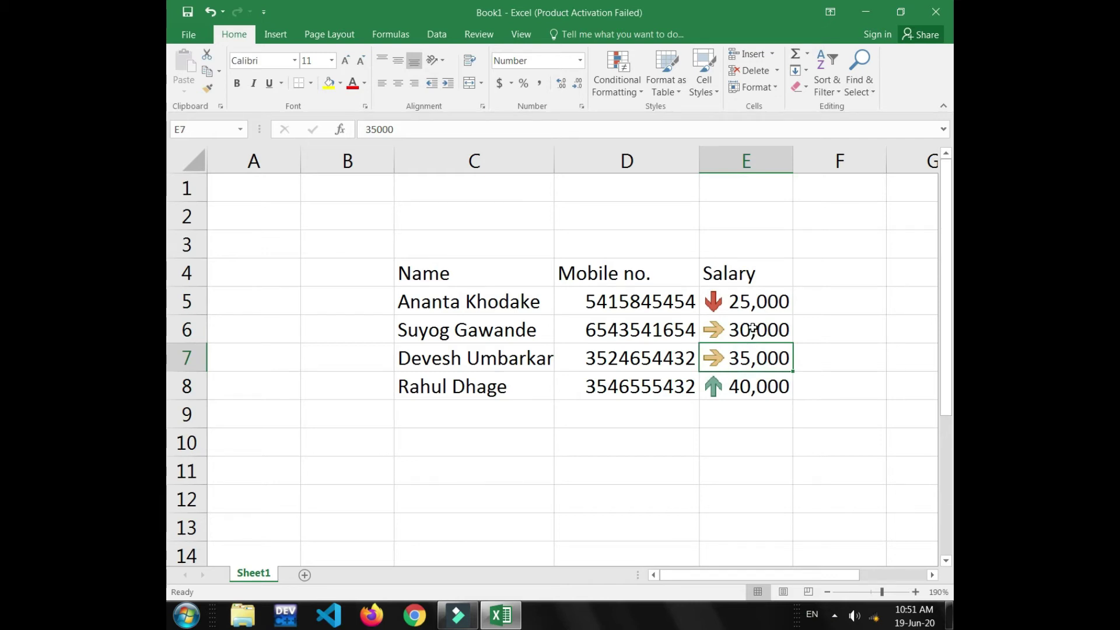
pyautogui.click(752, 385)
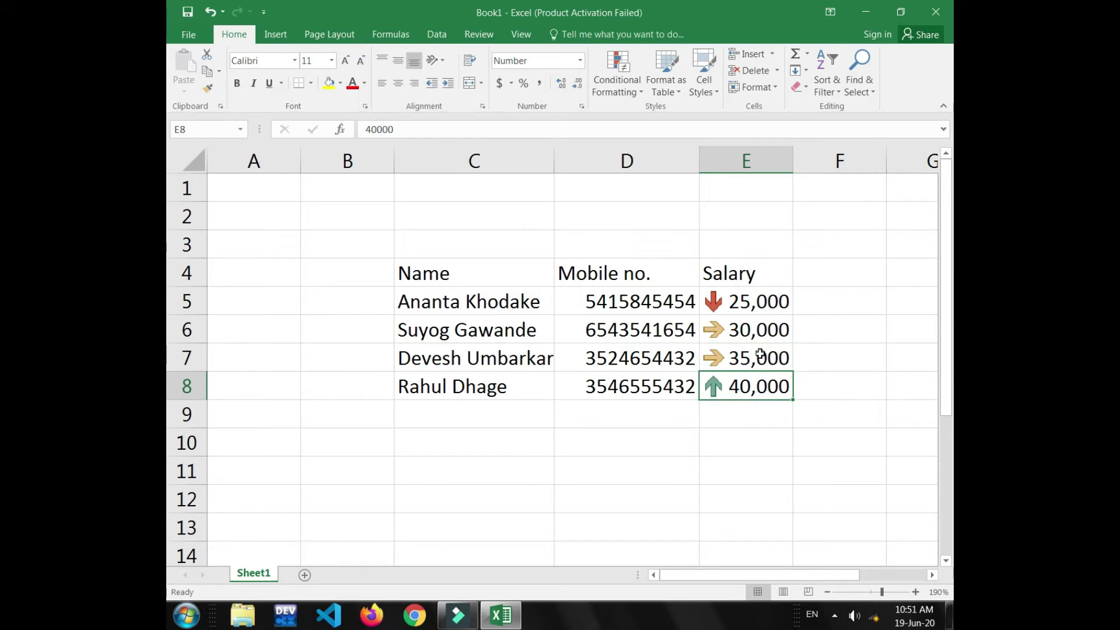
pyautogui.moveTo(728, 301); pyautogui.dragTo(725, 391)
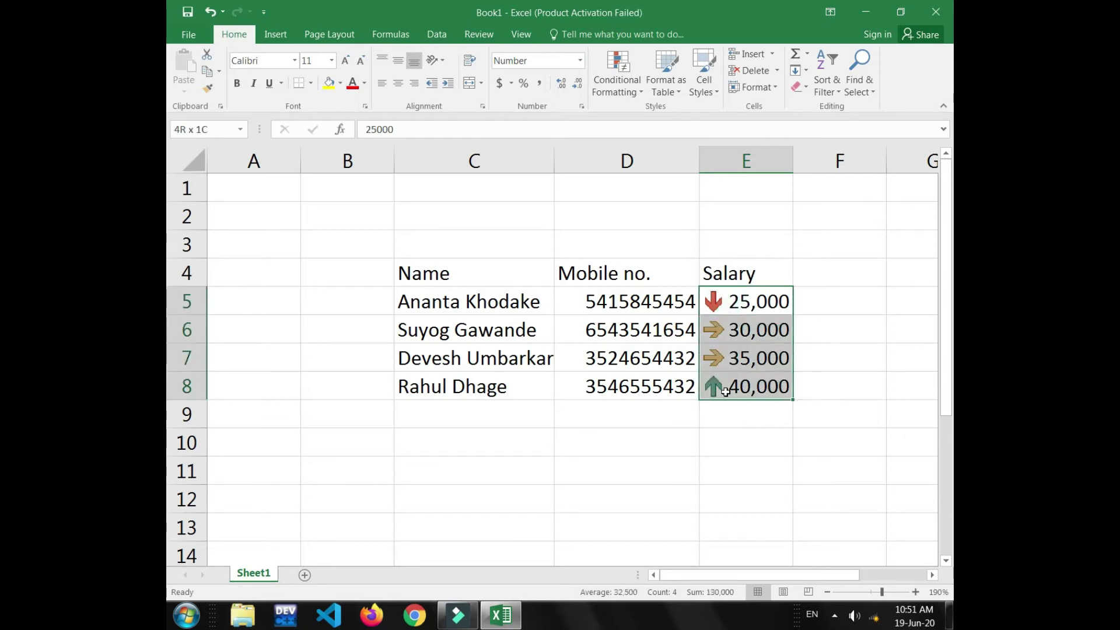
pyautogui.click(630, 85)
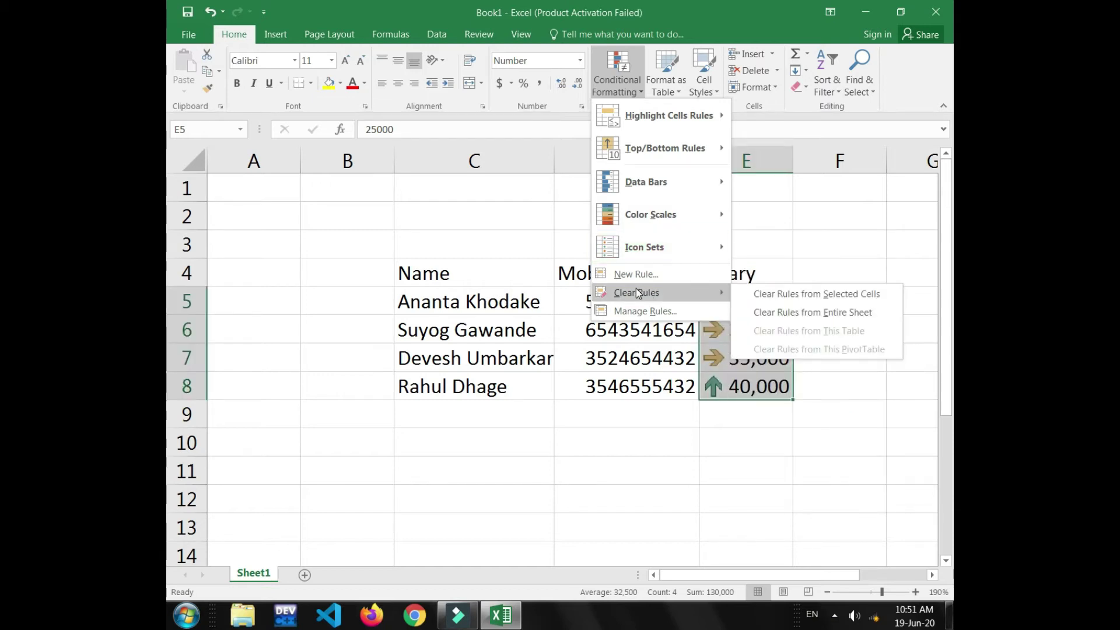
# Step: Clear the arrow rules from the salary cells, then select C4:E8 and bring up the Format as Table gallery
pyautogui.moveTo(636, 292)
pyautogui.click(867, 294)
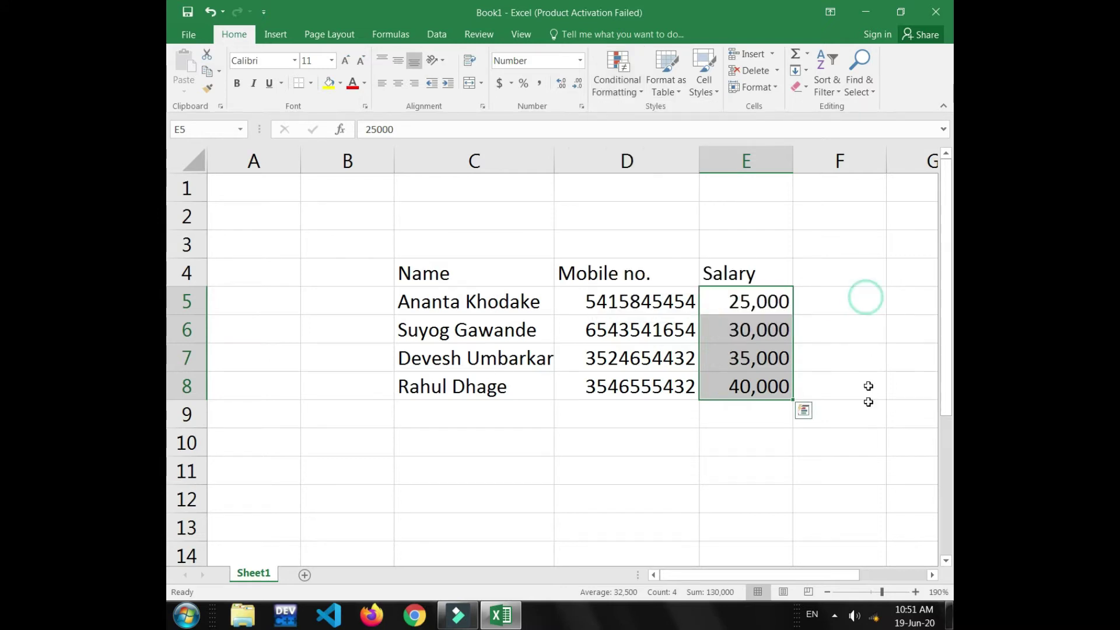
pyautogui.click(862, 438)
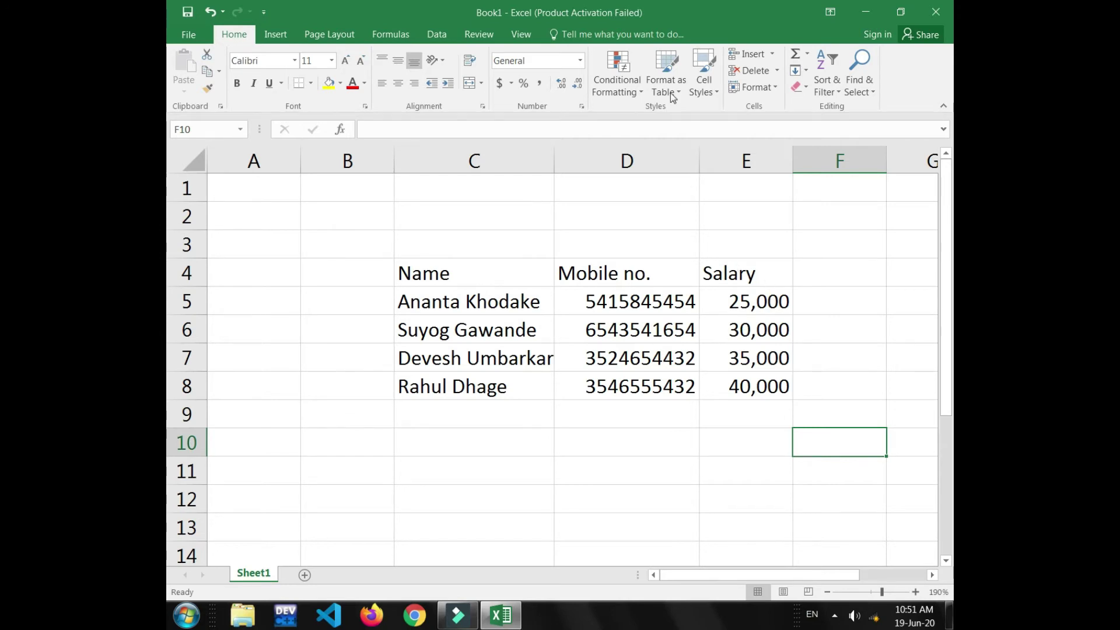
pyautogui.click(665, 62)
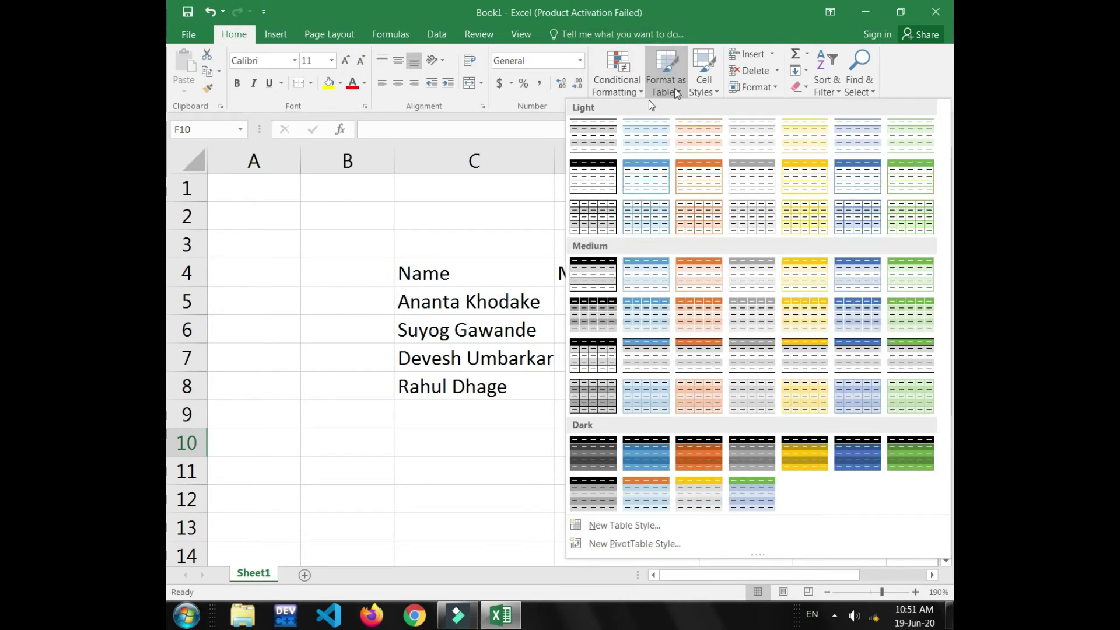
pyautogui.click(427, 278)
pyautogui.moveTo(425, 273); pyautogui.dragTo(741, 382)
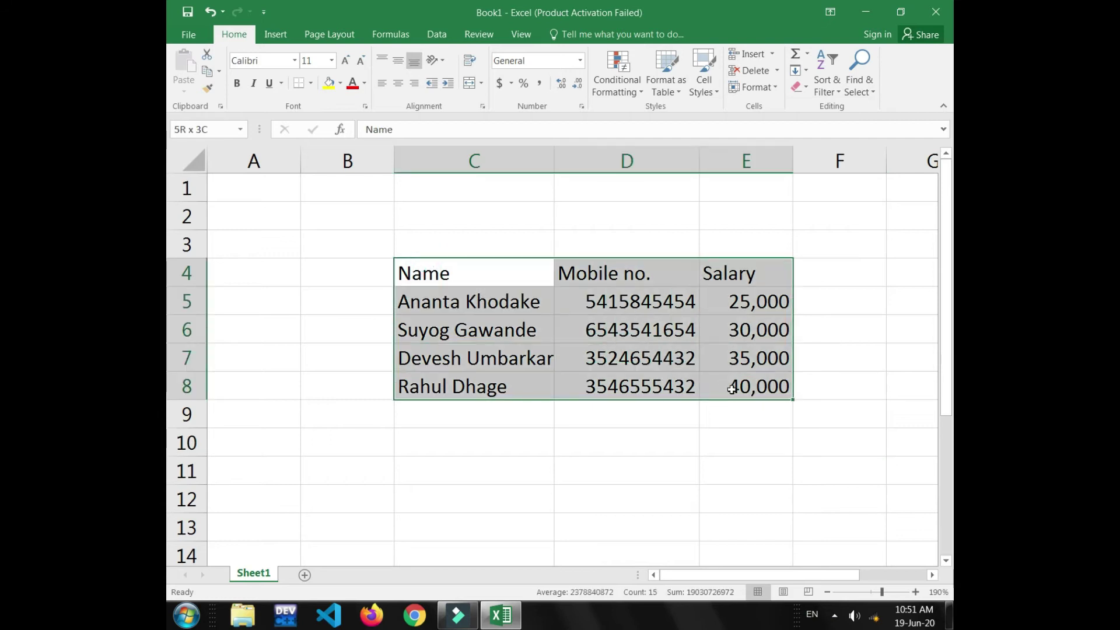
pyautogui.click(666, 72)
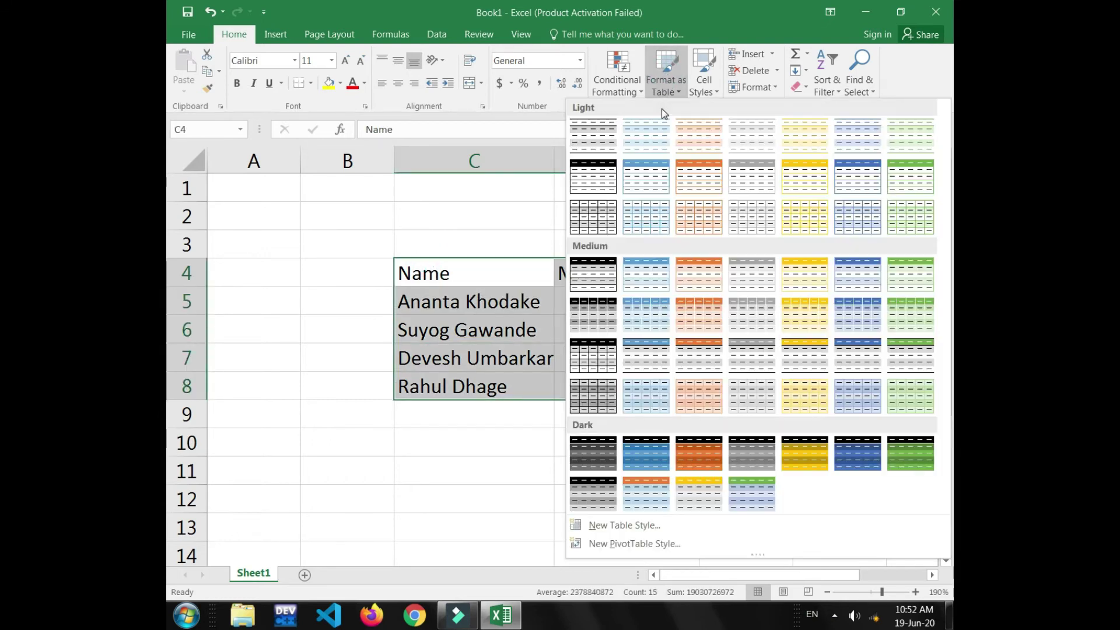
# Step: Turn C4:E8 into a Table Style Light 1 table with headers and sort Name A to Z, then Z to A
pyautogui.click(602, 145)
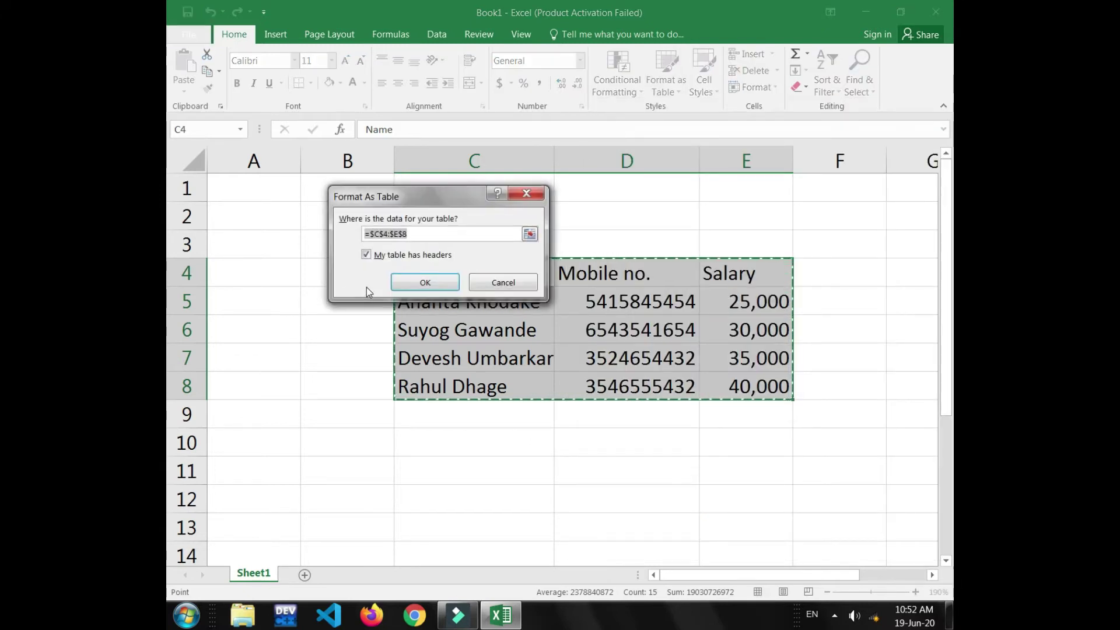
pyautogui.click(443, 282)
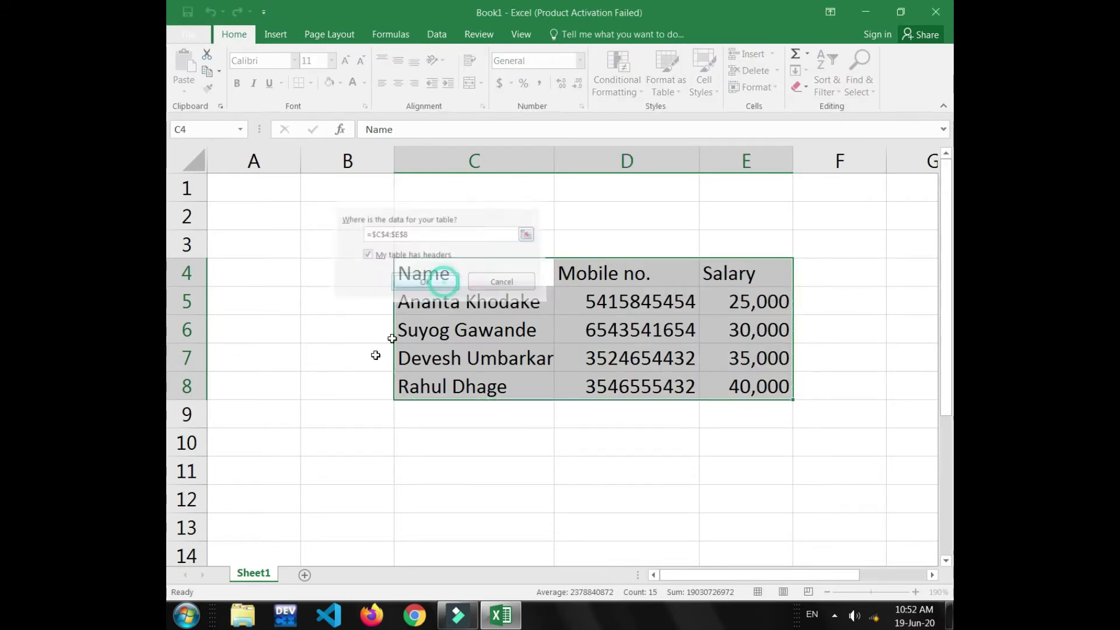
pyautogui.click(333, 379)
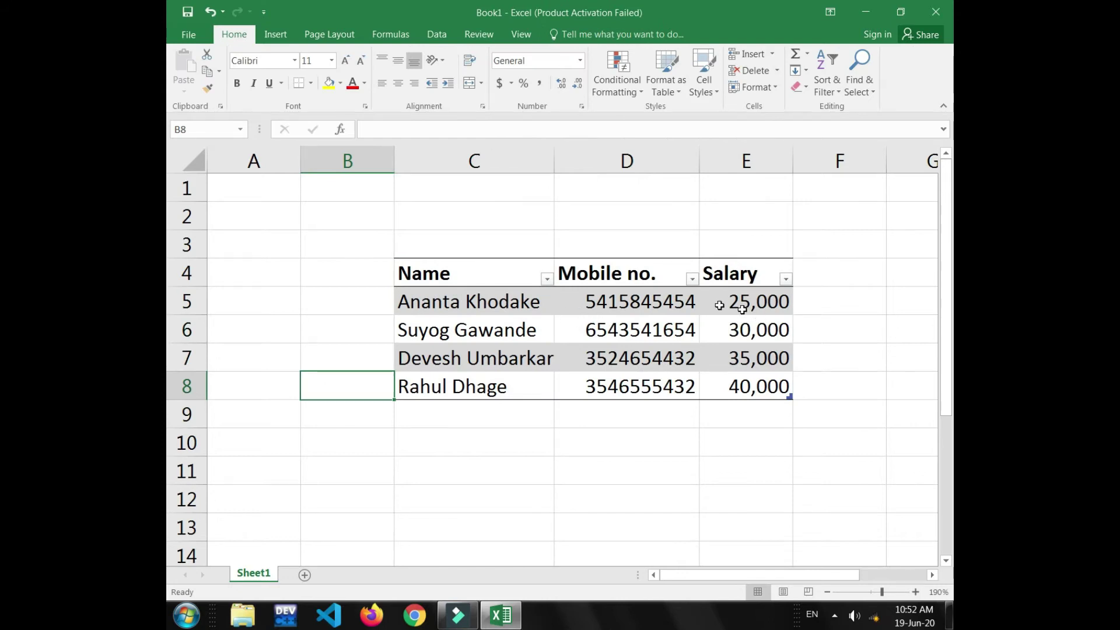
pyautogui.click(547, 278)
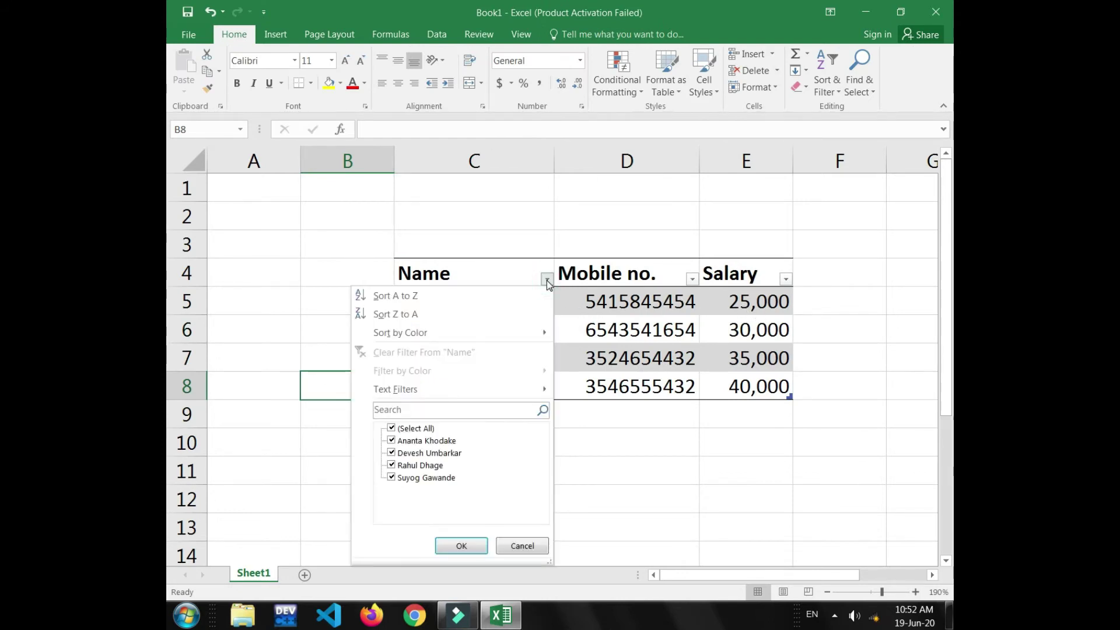
pyautogui.click(489, 299)
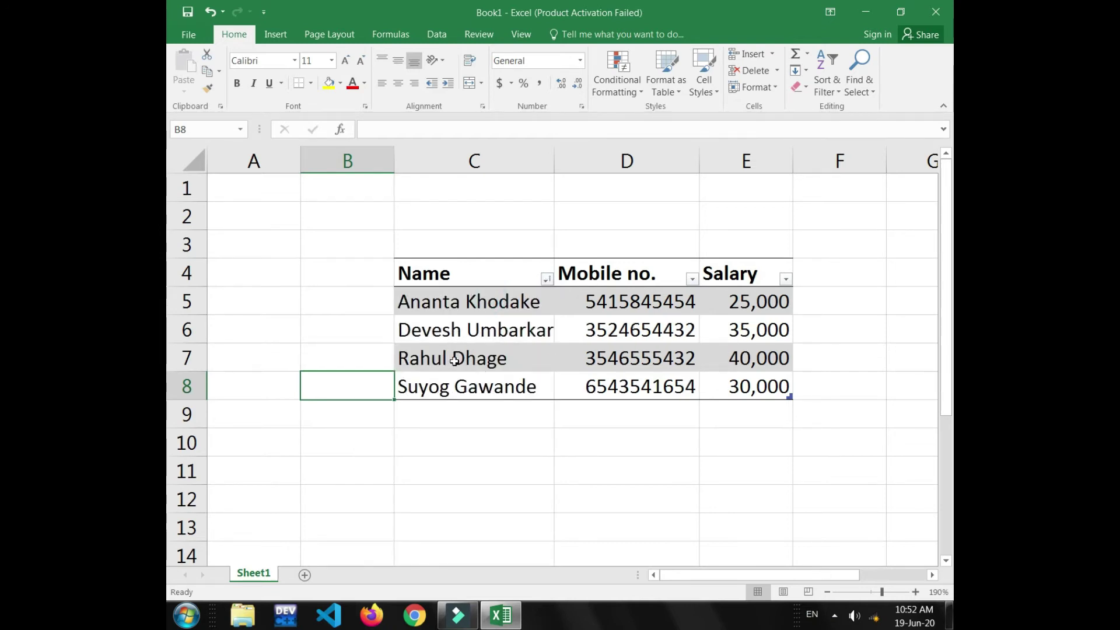
pyautogui.click(546, 279)
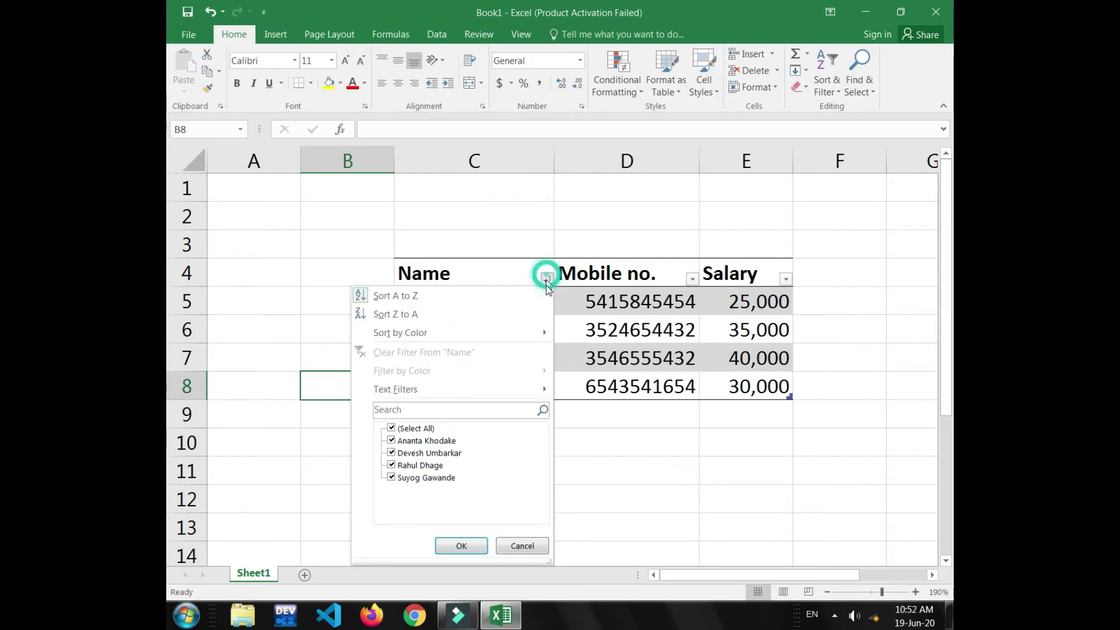
pyautogui.click(432, 316)
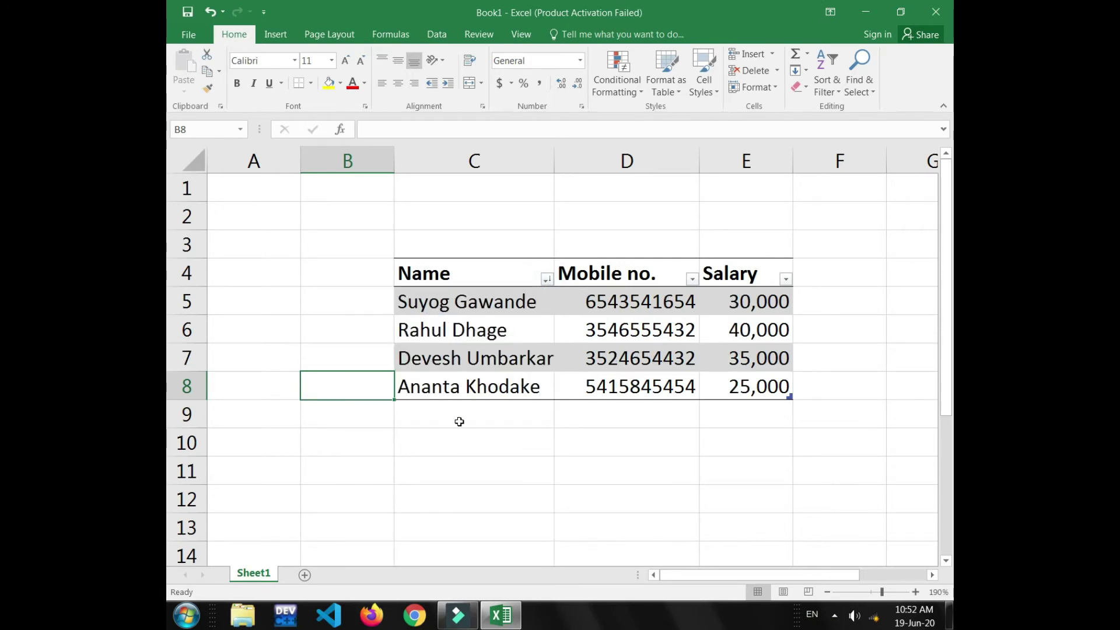
# Step: Browse the Name sort-by-colour options without changes, then undo the sorting and table with Ctrl+Z
pyautogui.click(546, 279)
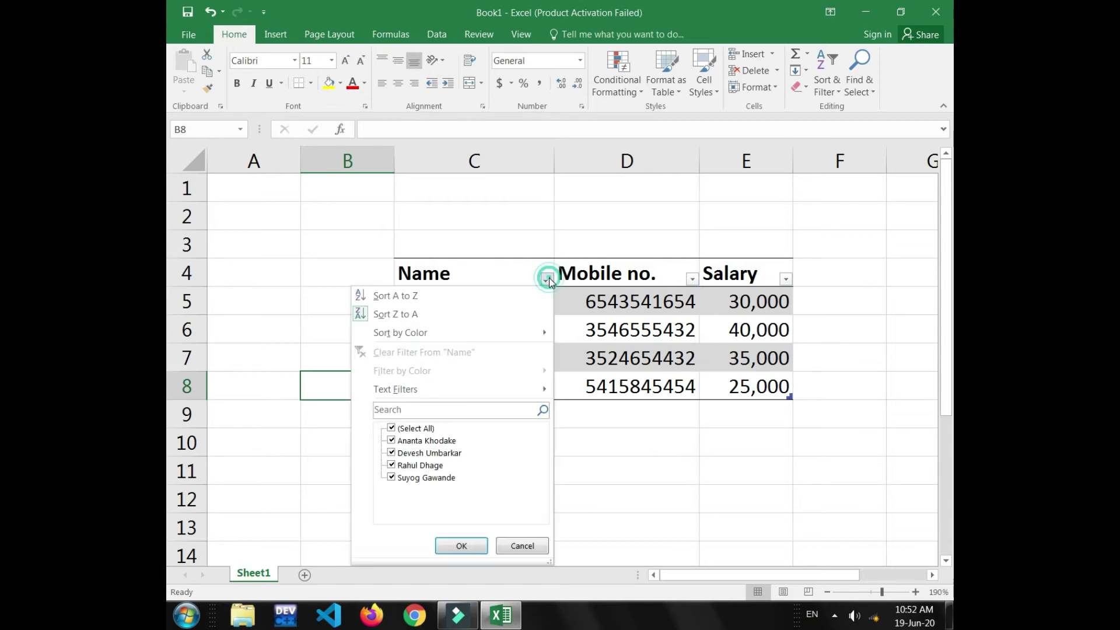
pyautogui.click(461, 332)
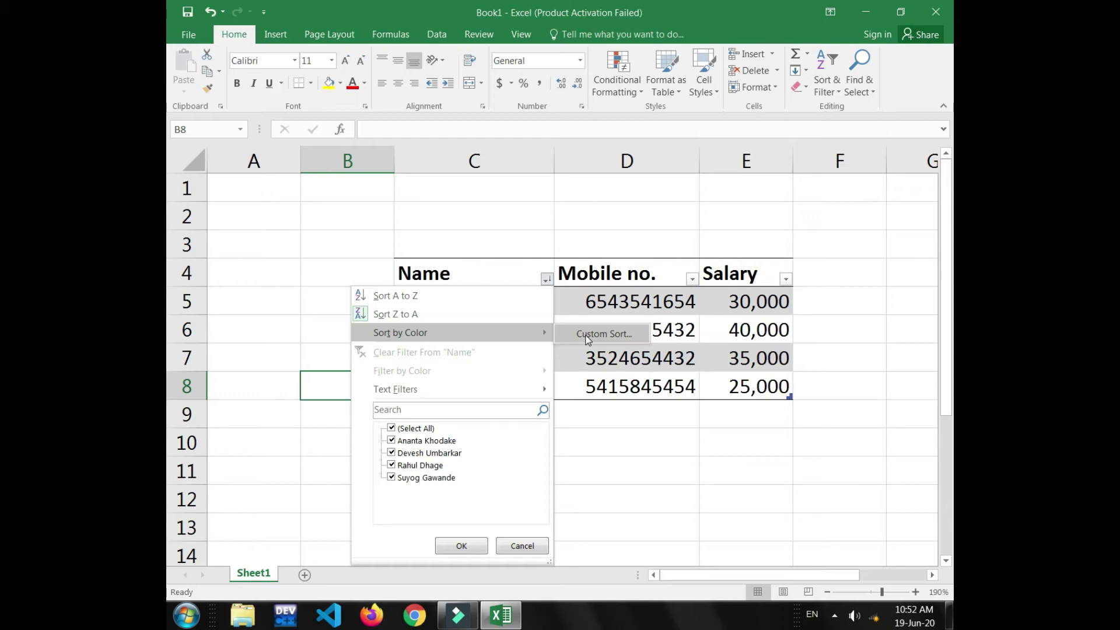
pyautogui.click(691, 491)
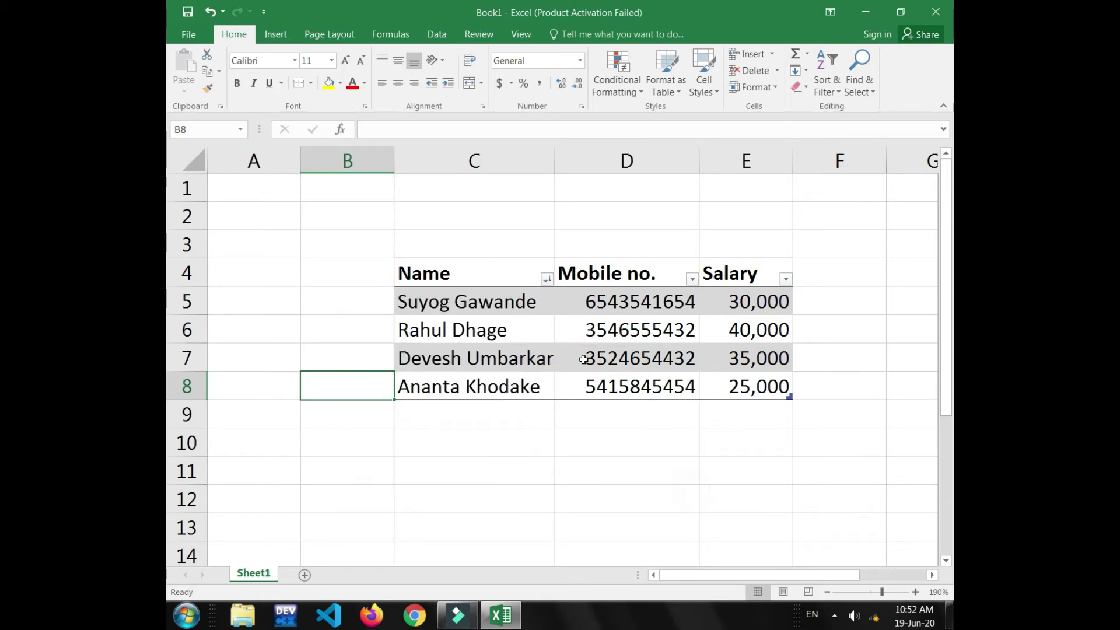
pyautogui.click(411, 266)
pyautogui.moveTo(559, 315); pyautogui.dragTo(673, 370)
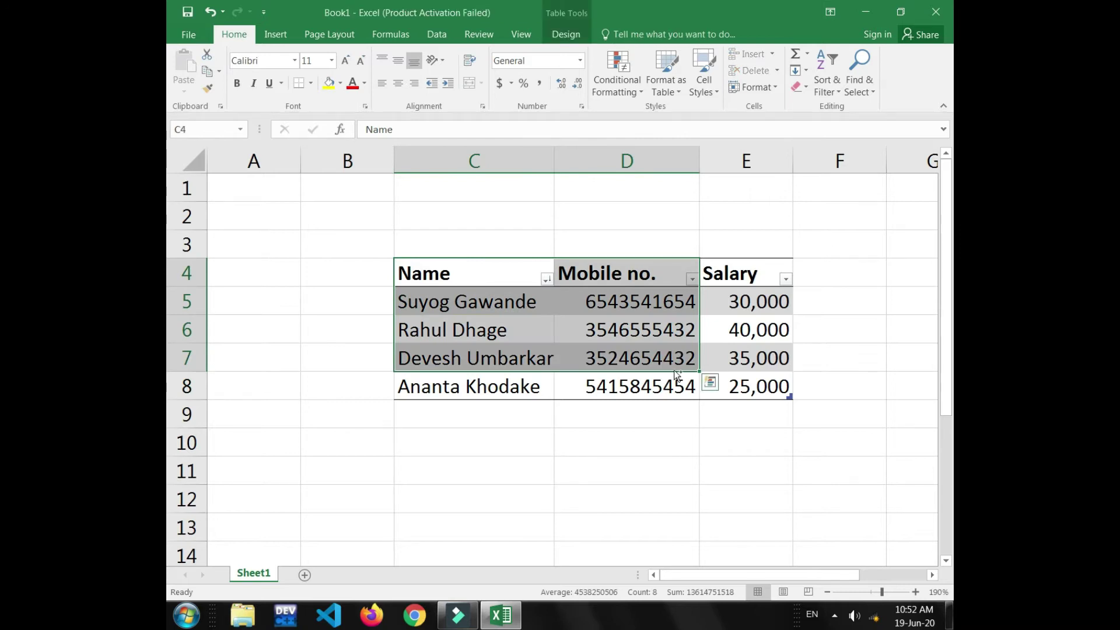
pyautogui.hotkey('ctrl', 'z')
pyautogui.hotkey('ctrl', 'z')
pyautogui.hotkey('ctrl', 'z')
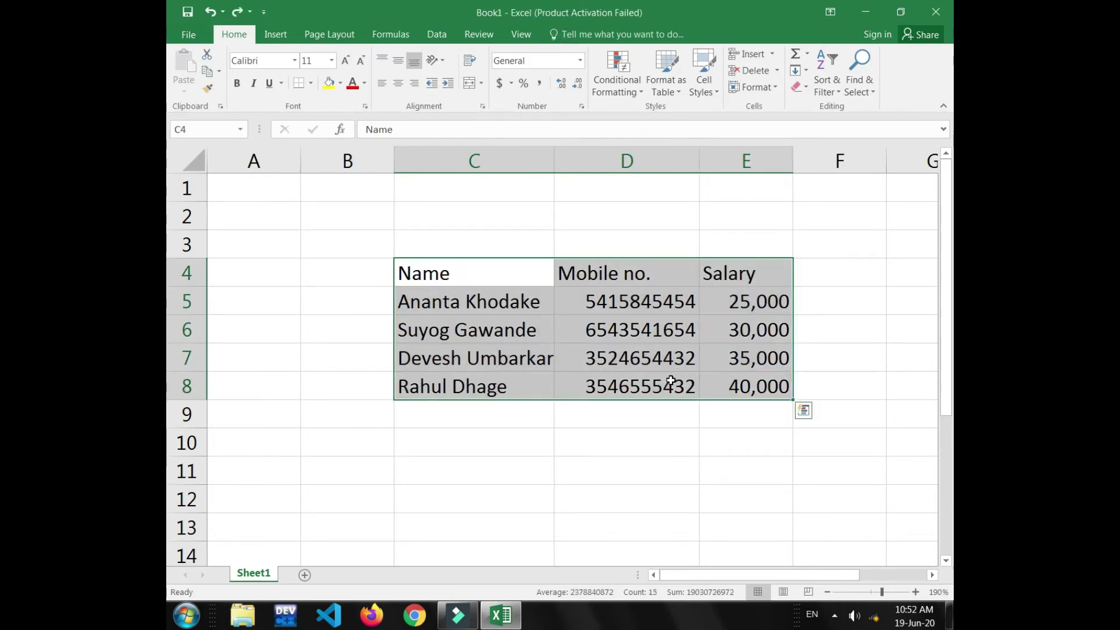
# Step: Format C4:E8 as a table in a black style with headers, then select the data rows C5:E8
pyautogui.click(677, 93)
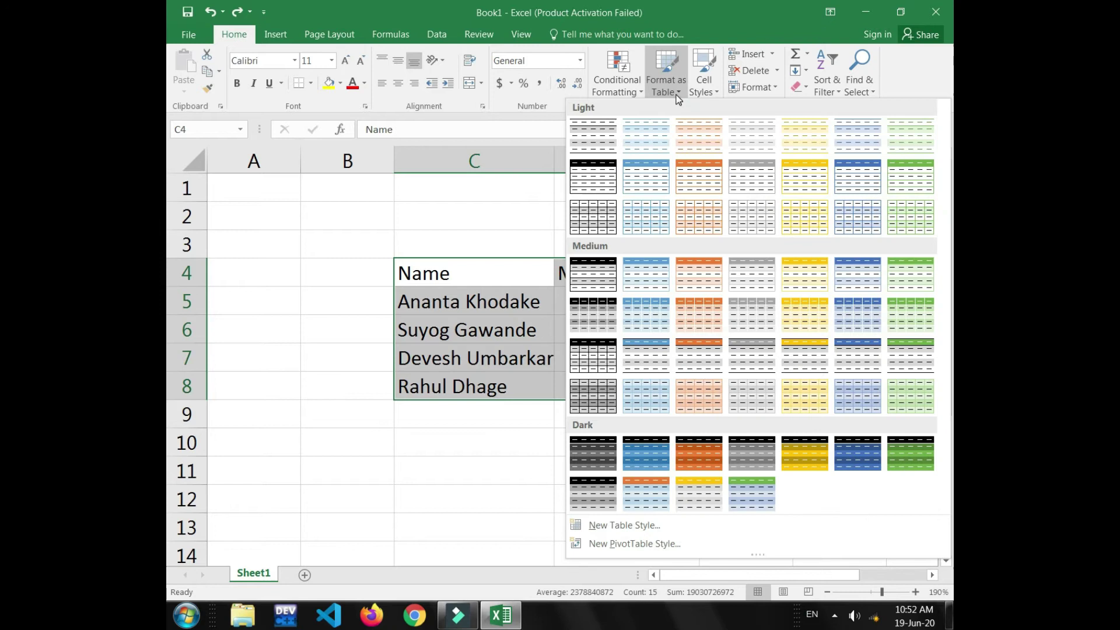
pyautogui.click(594, 181)
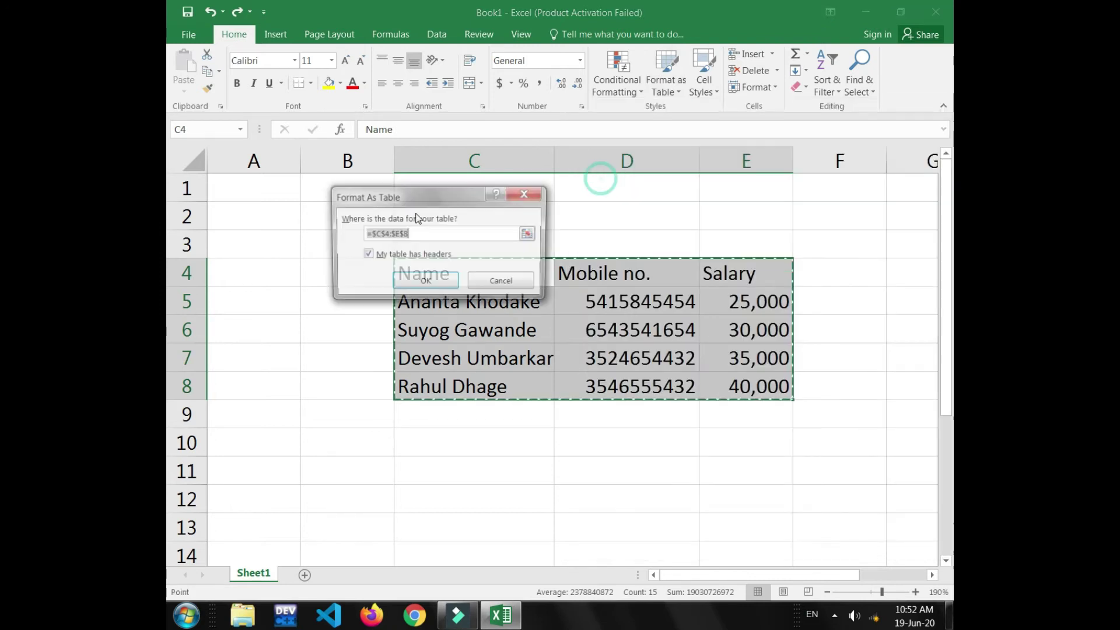
pyautogui.click(424, 282)
pyautogui.click(327, 318)
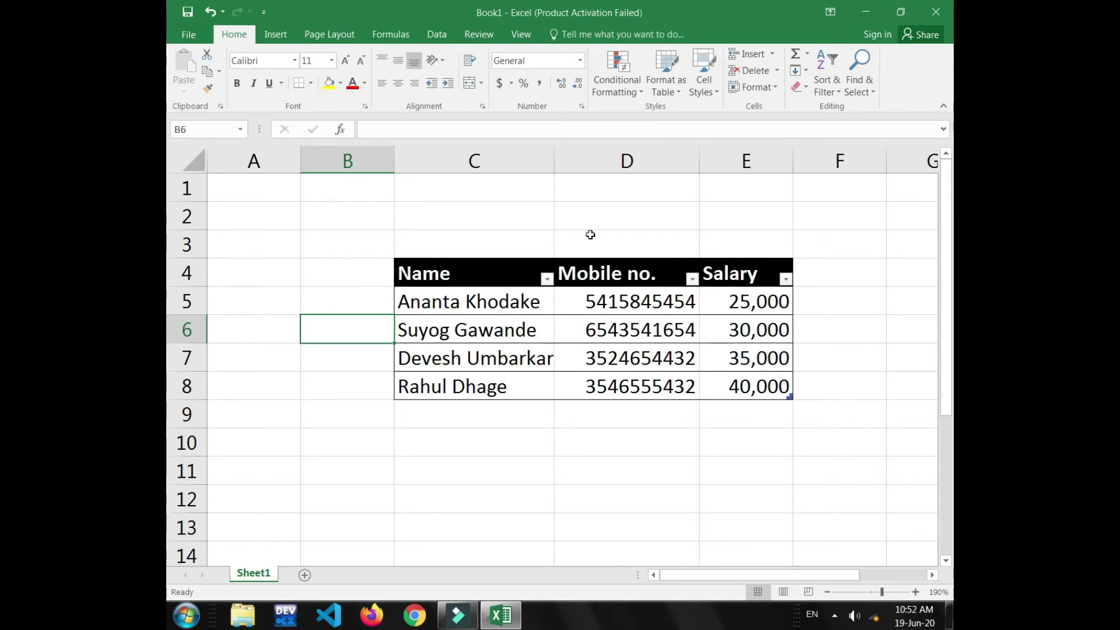
pyautogui.moveTo(472, 261); pyautogui.dragTo(732, 357)
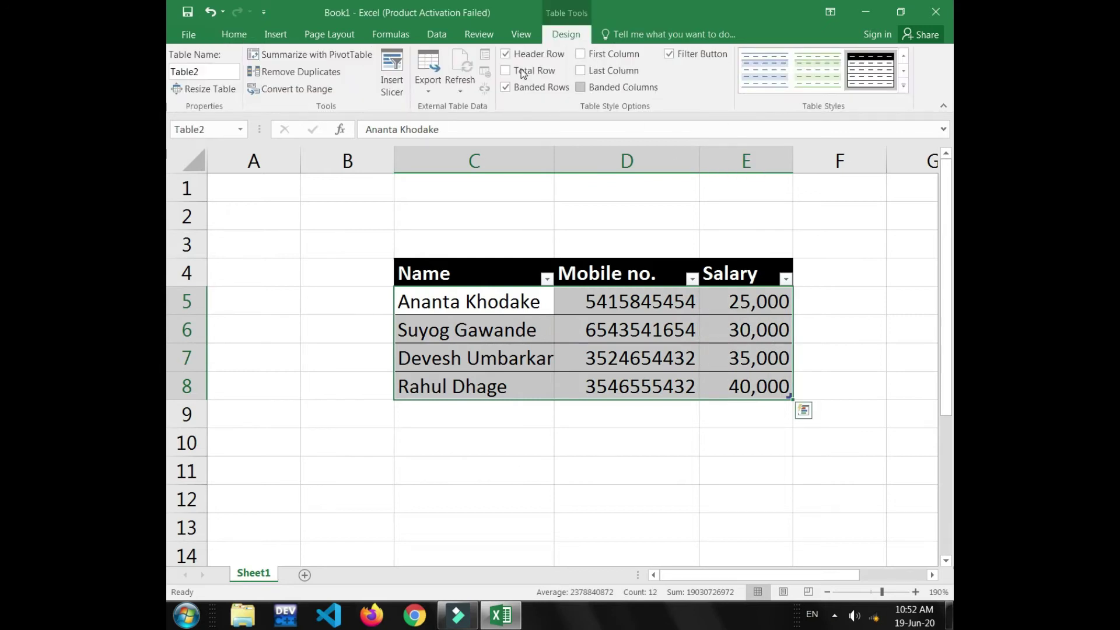
pyautogui.click(284, 33)
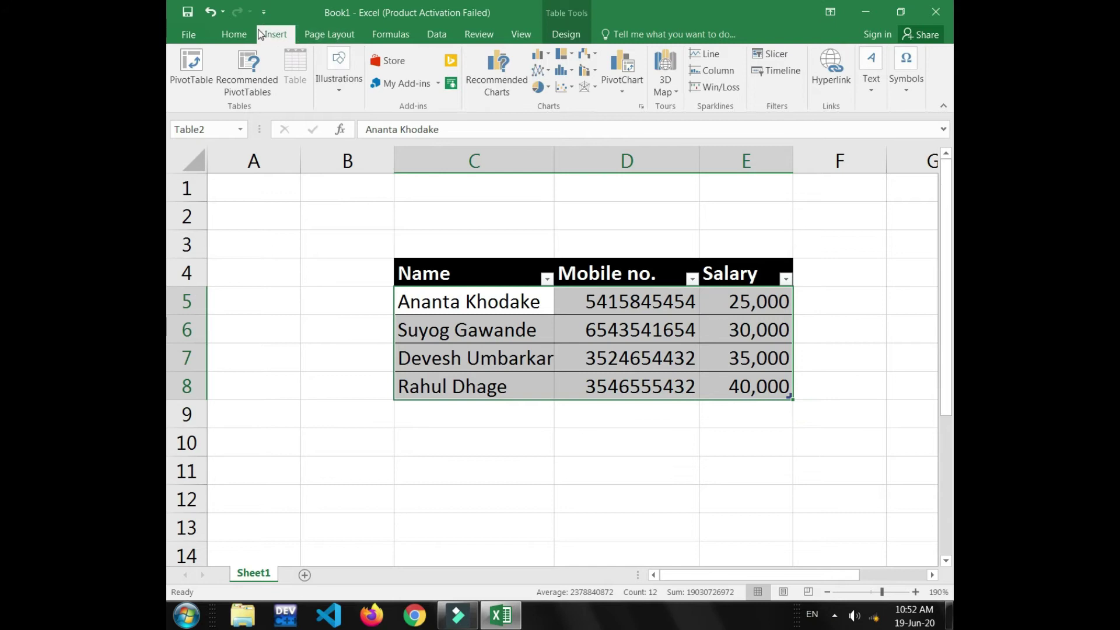
# Step: Browse the table and cell style galleries without applying any, then undo the table formatting with Ctrl+Z
pyautogui.click(234, 34)
pyautogui.click(666, 90)
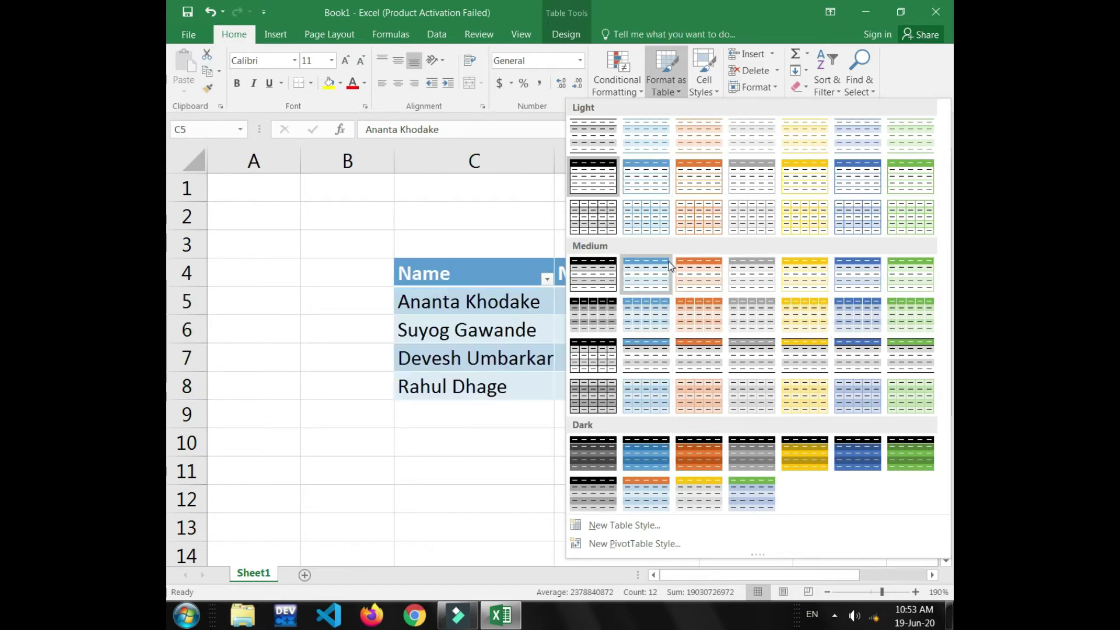
pyautogui.click(673, 85)
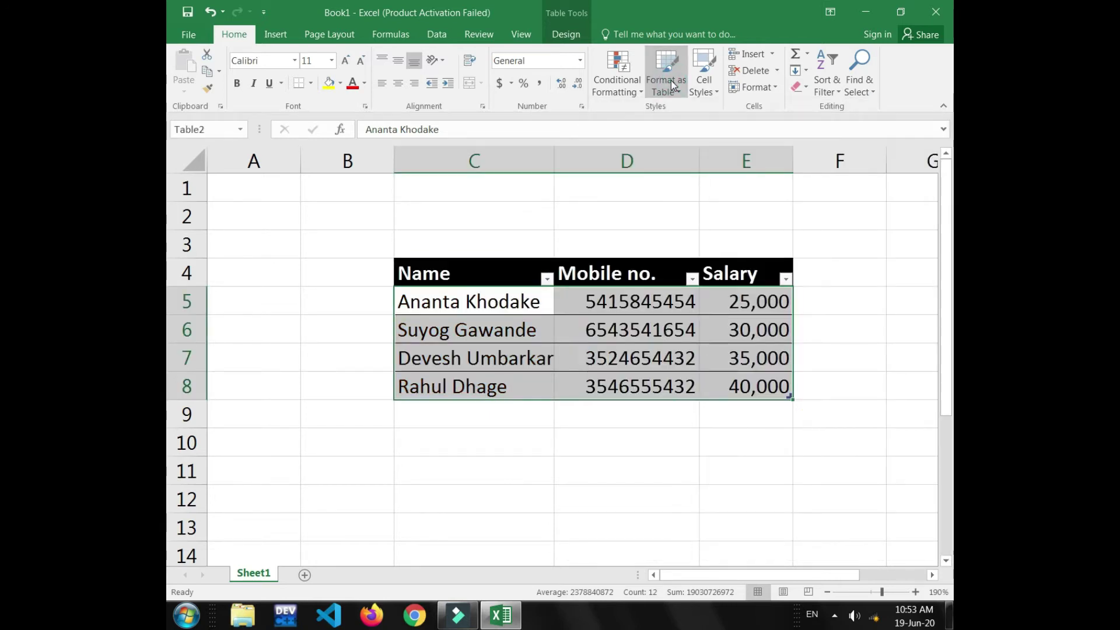
pyautogui.click(713, 89)
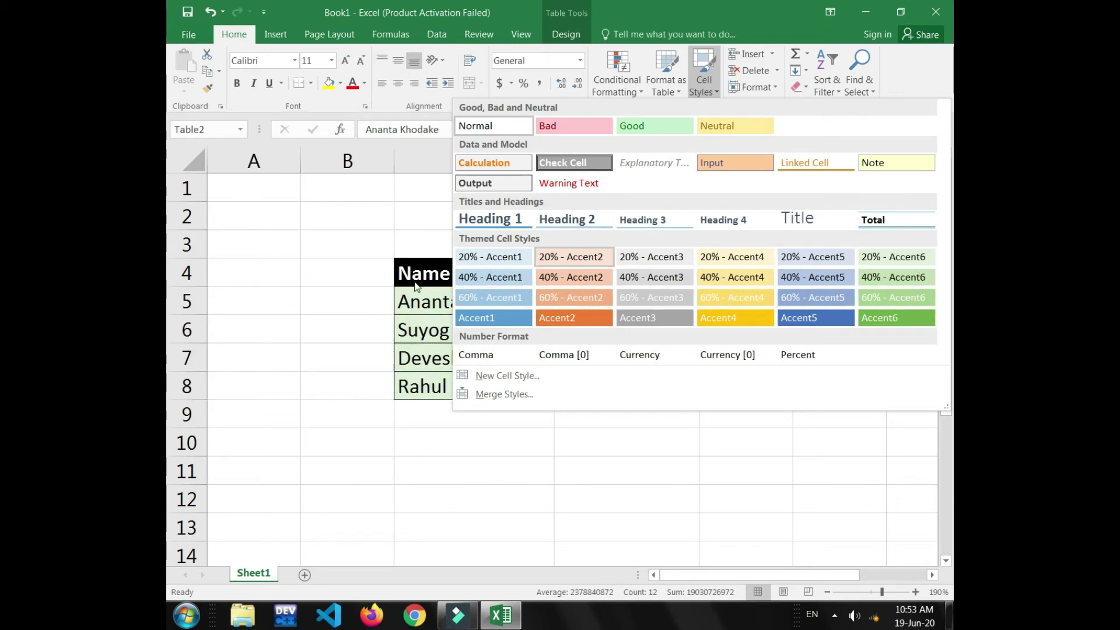
pyautogui.click(308, 309)
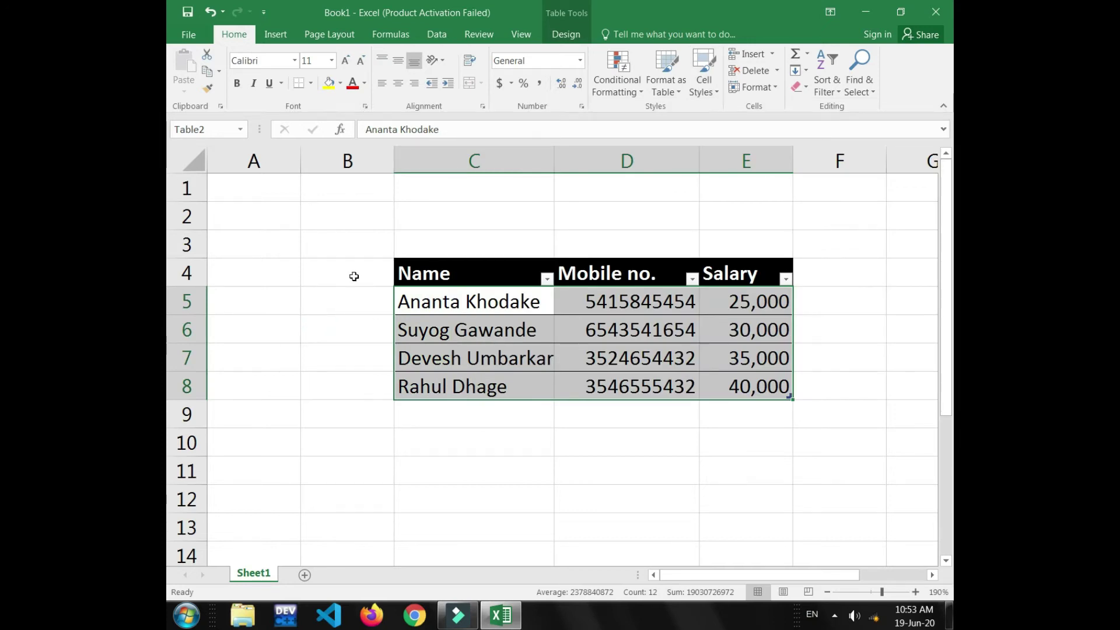
pyautogui.hotkey('ctrl', 'z')
pyautogui.click(355, 277)
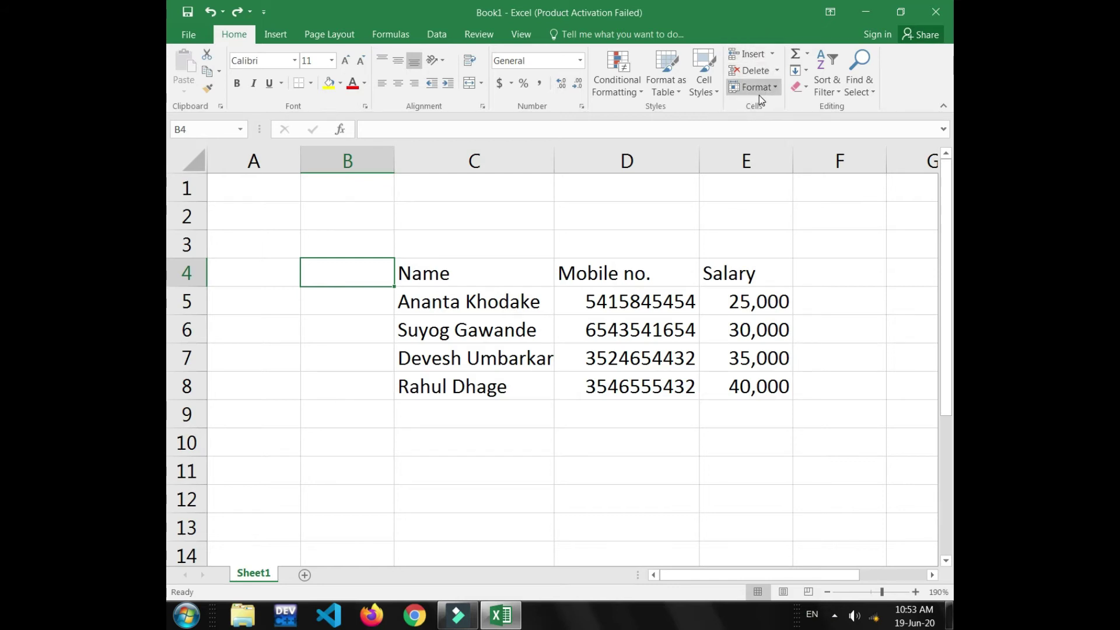
pyautogui.click(769, 54)
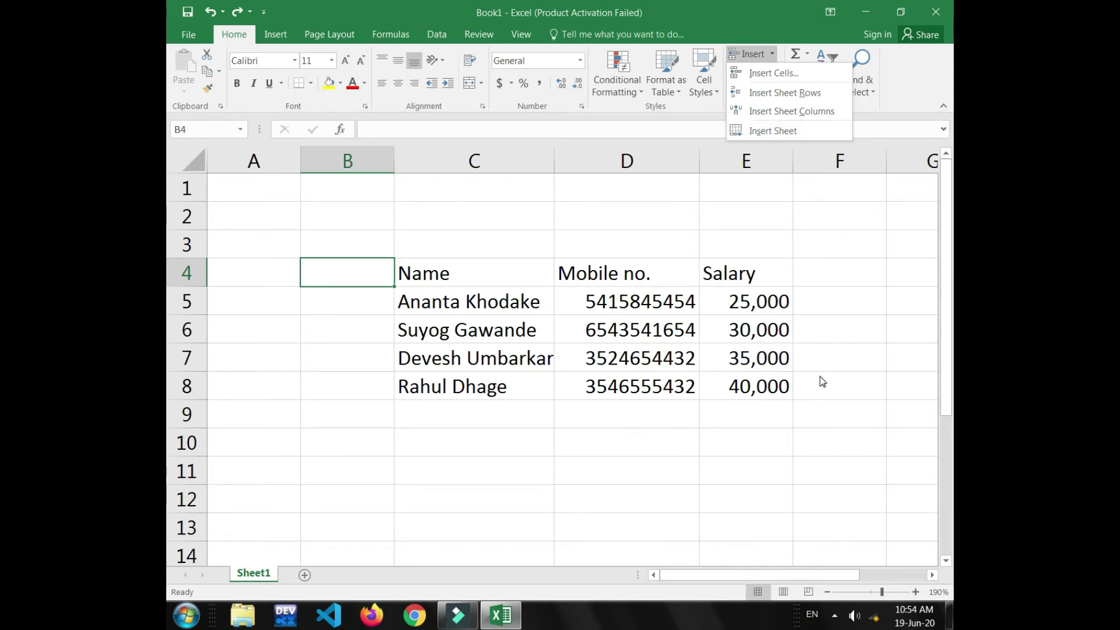
pyautogui.click(752, 359)
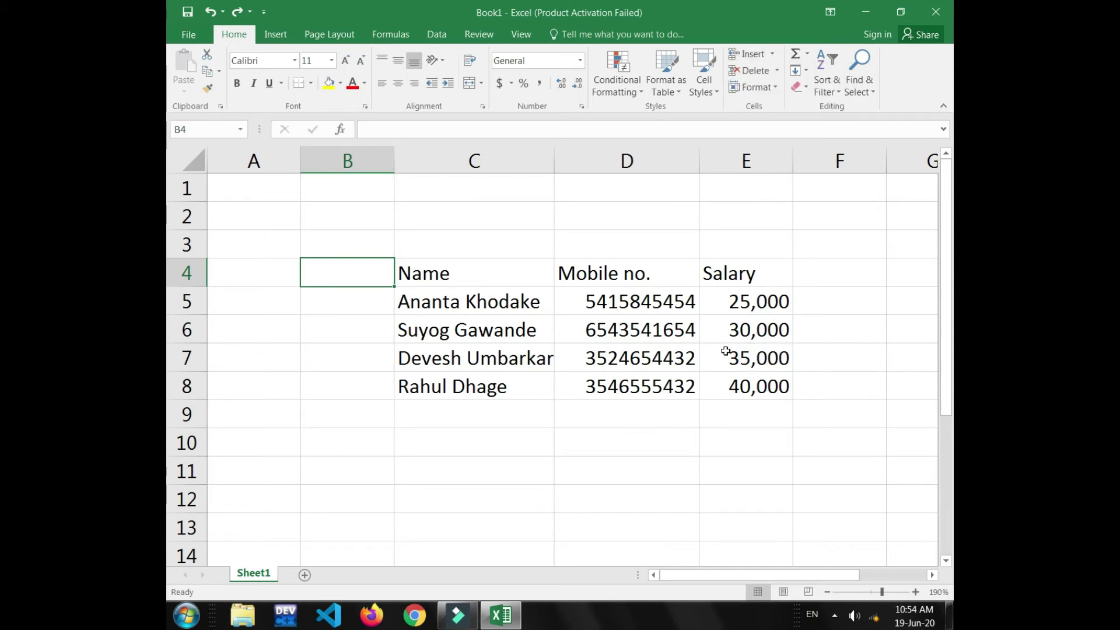
pyautogui.click(451, 361)
pyautogui.click(775, 56)
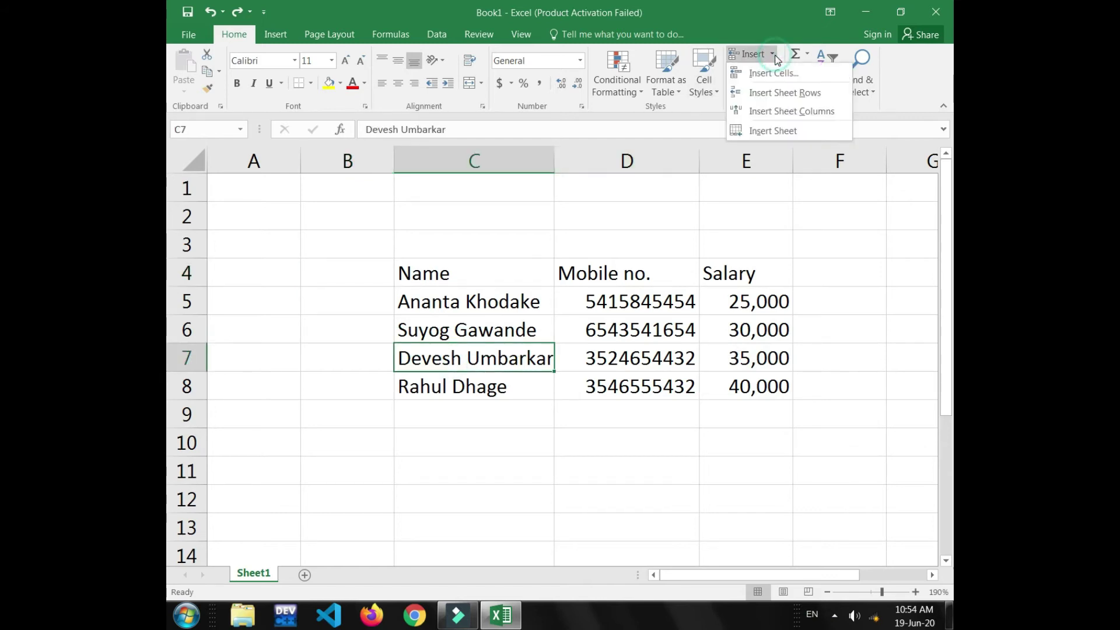
pyautogui.click(773, 73)
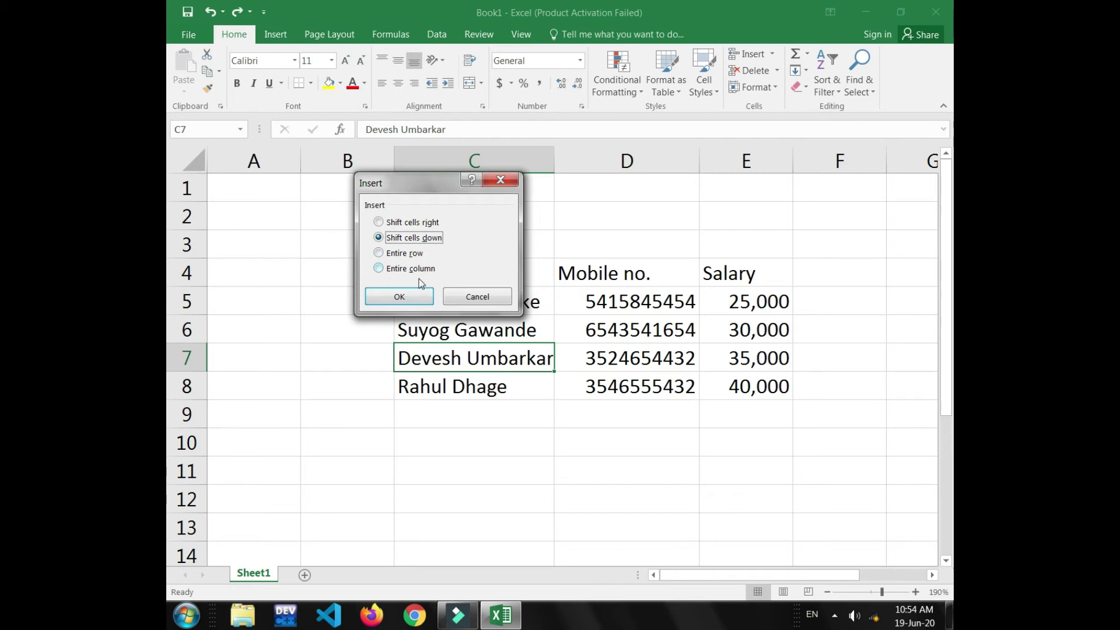
pyautogui.click(409, 298)
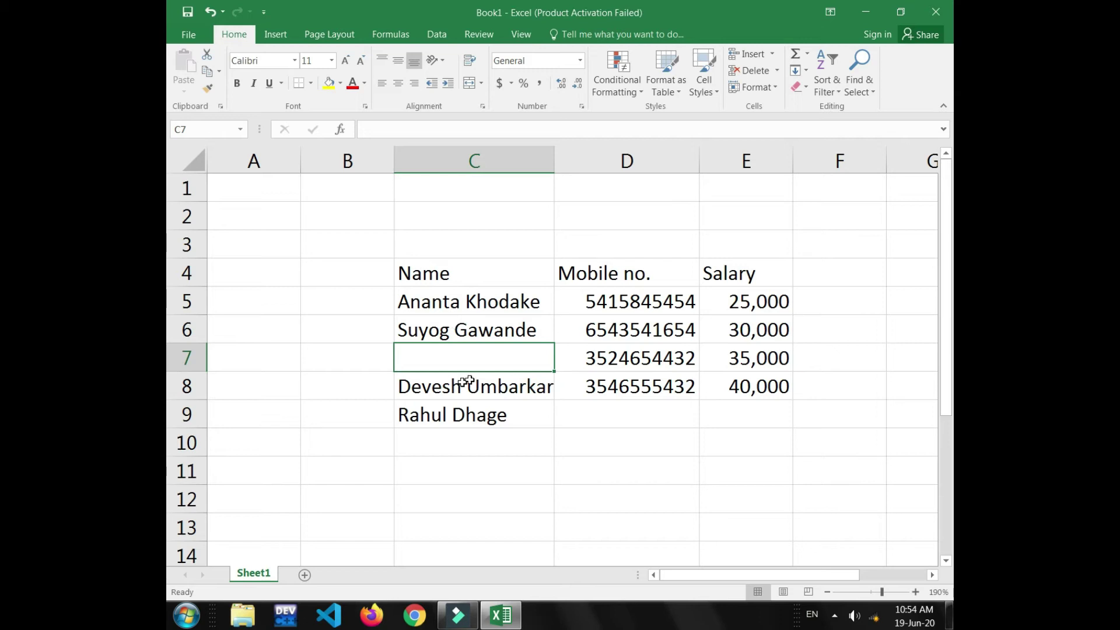
pyautogui.click(436, 393)
pyautogui.click(470, 358)
pyautogui.moveTo(832, 364); pyautogui.dragTo(465, 358)
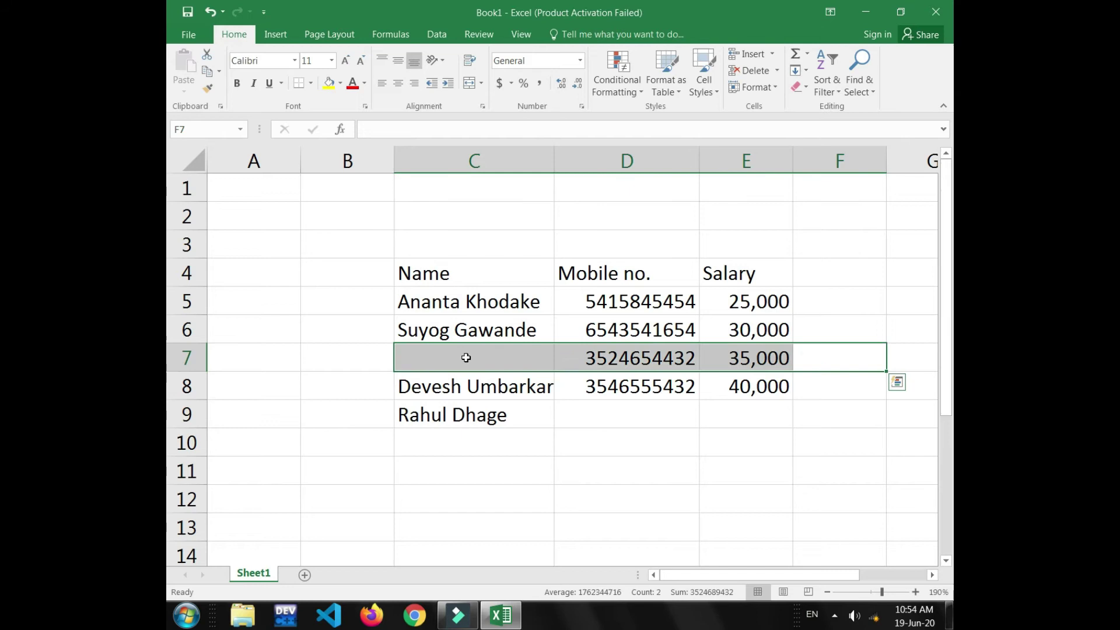
pyautogui.click(465, 358)
pyautogui.hotkey('ctrl', 'z')
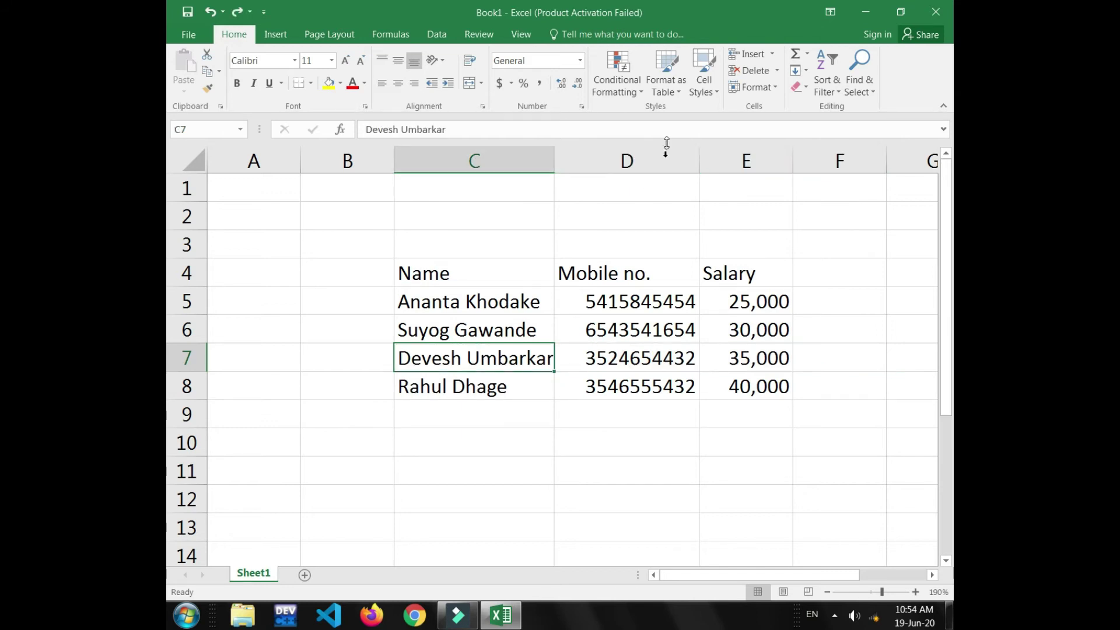
pyautogui.click(699, 84)
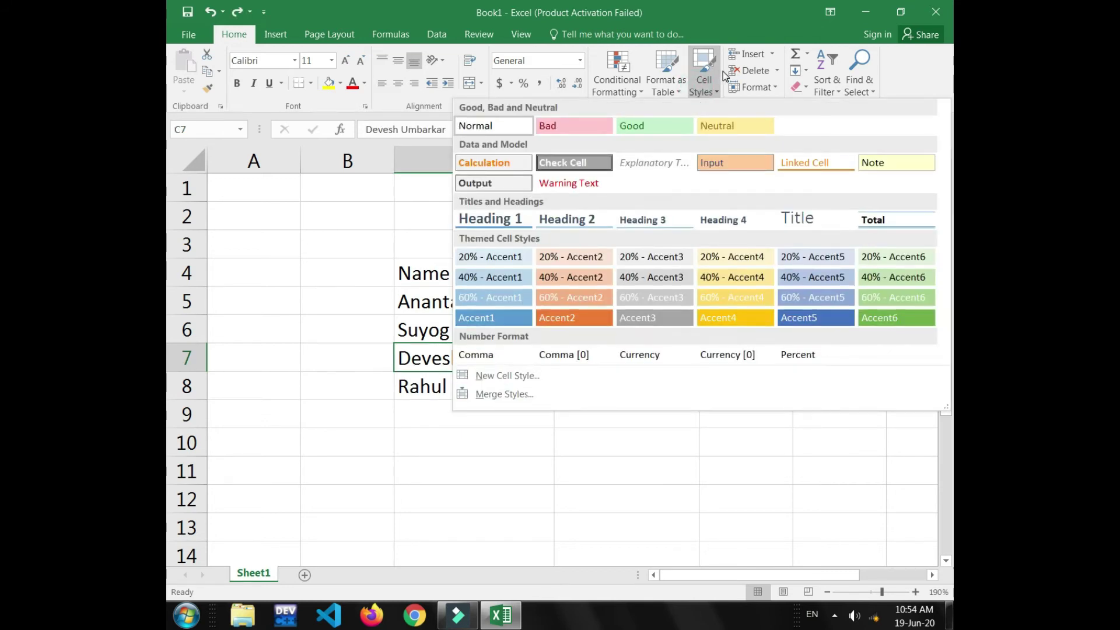
pyautogui.click(708, 71)
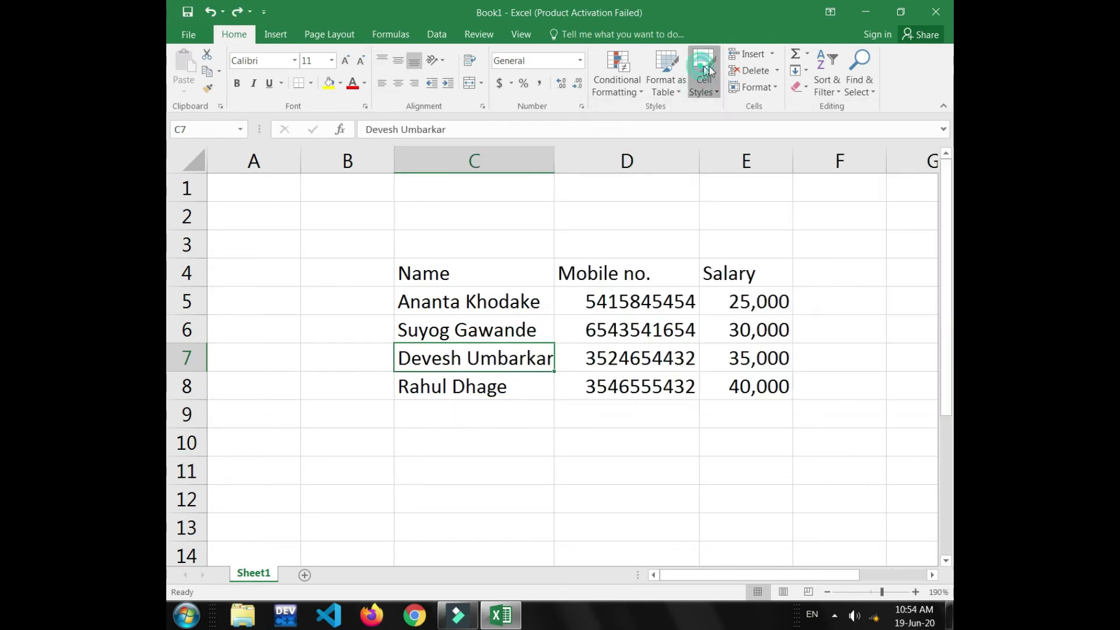
pyautogui.click(772, 56)
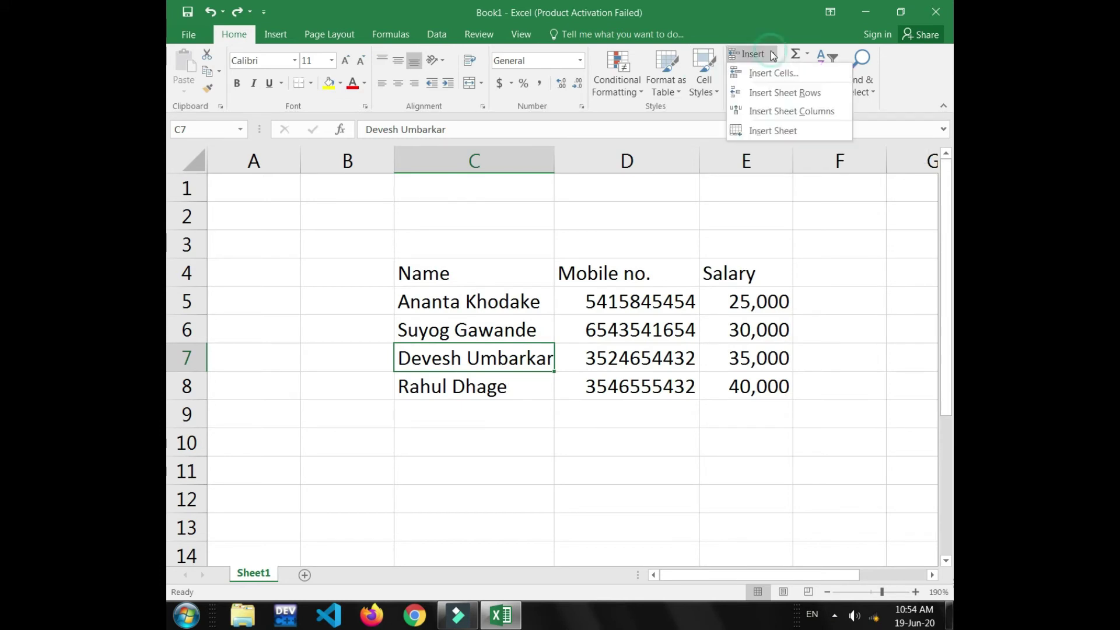
pyautogui.click(748, 75)
pyautogui.click(501, 180)
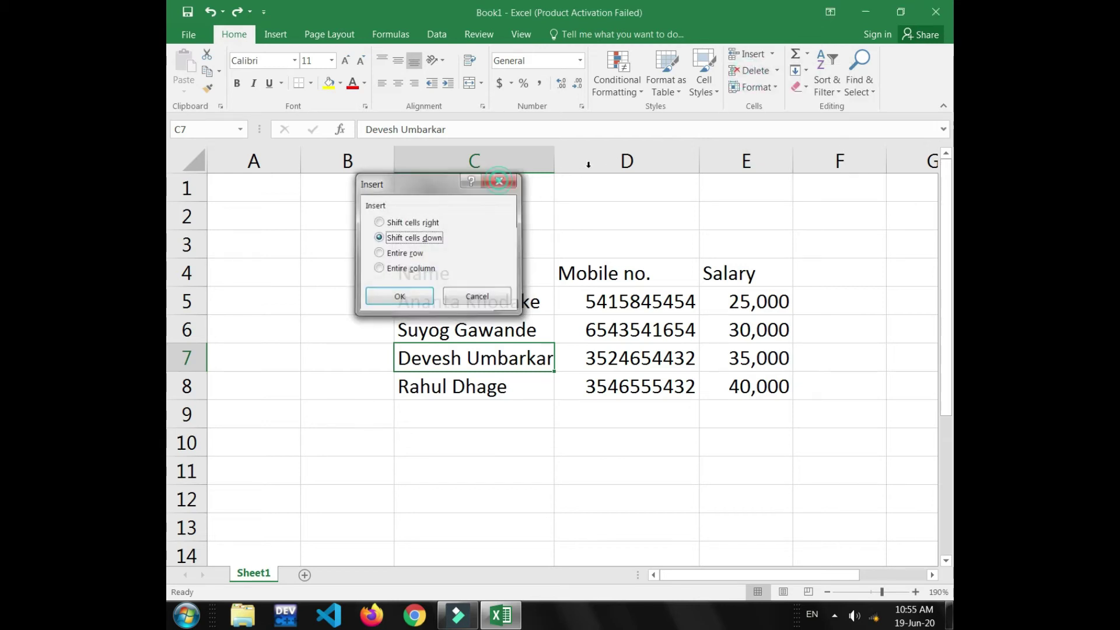
pyautogui.click(776, 70)
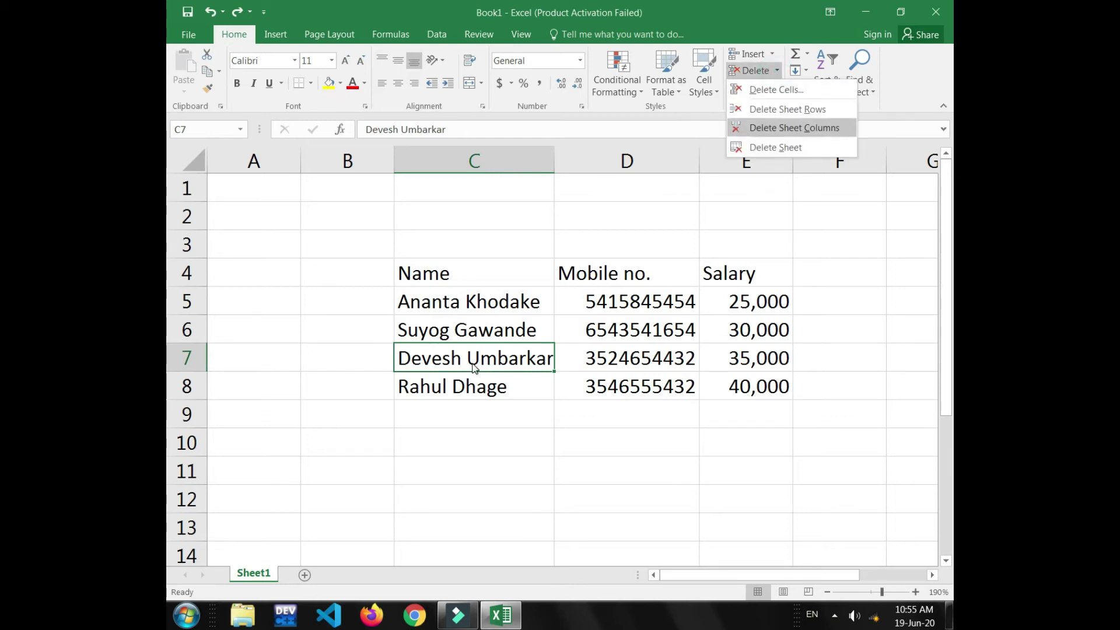
pyautogui.click(464, 519)
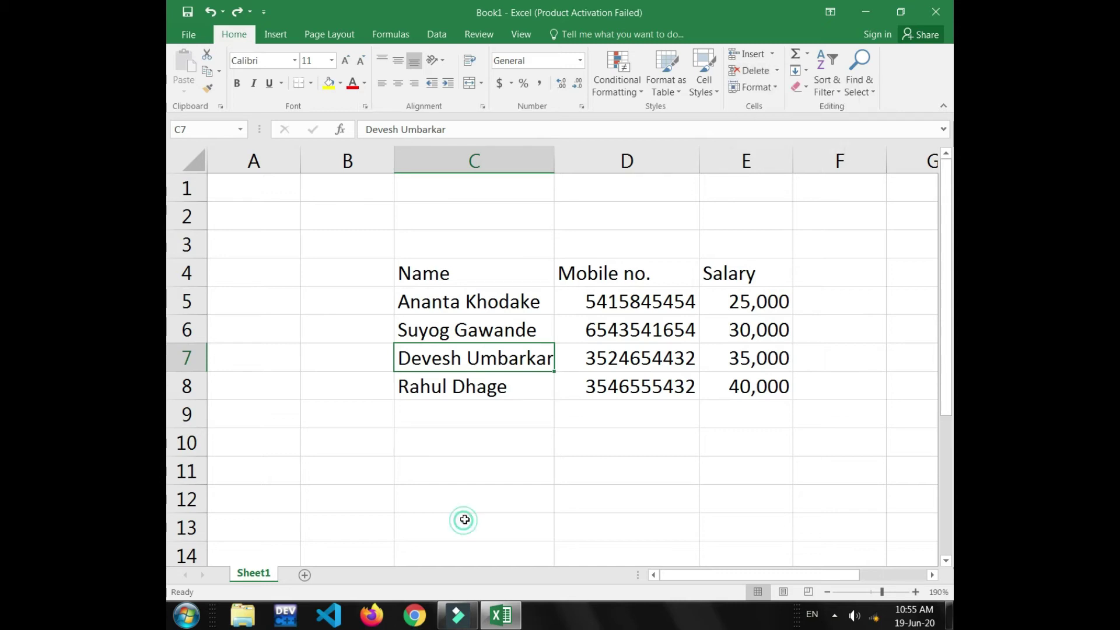
pyautogui.hotkey('ctrl', 'y')
pyautogui.hotkey('ctrl', 'z')
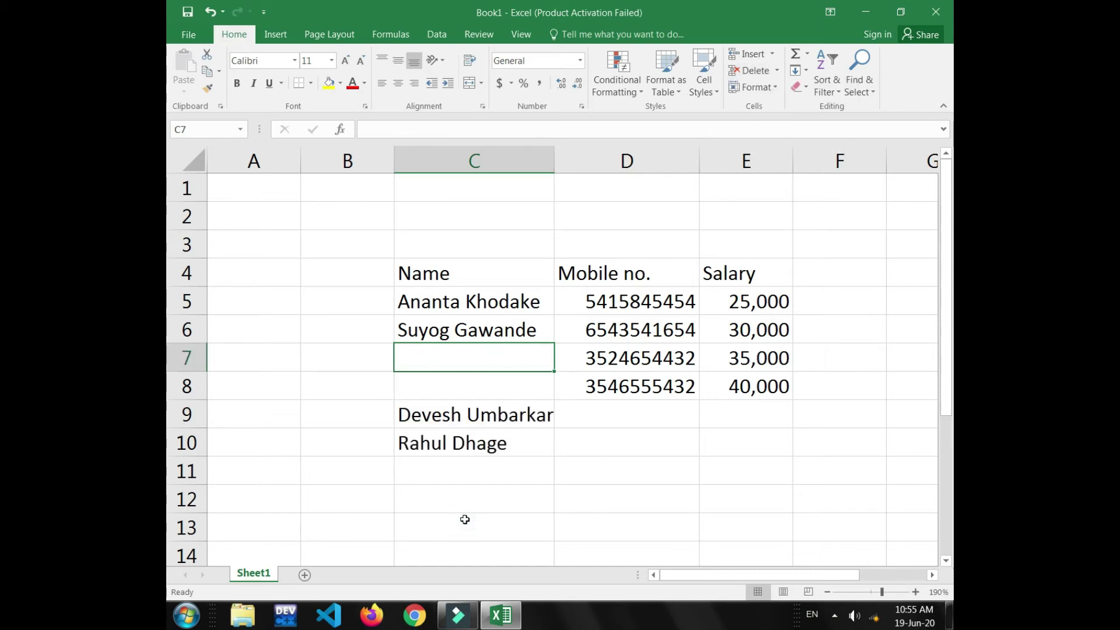
pyautogui.hotkey('ctrl', 'z')
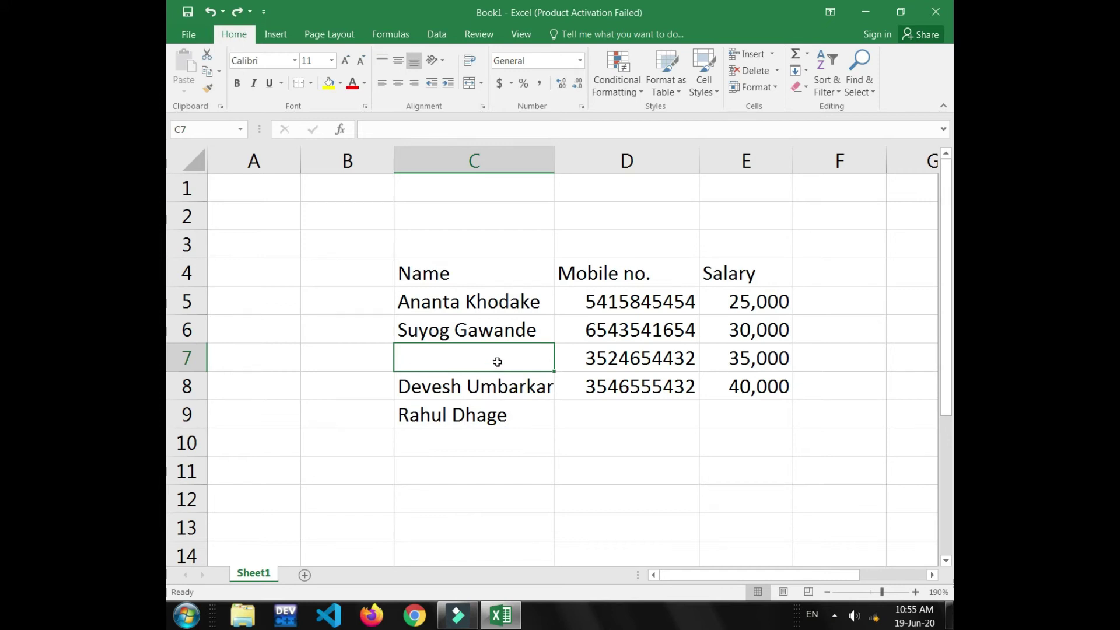
pyautogui.click(766, 70)
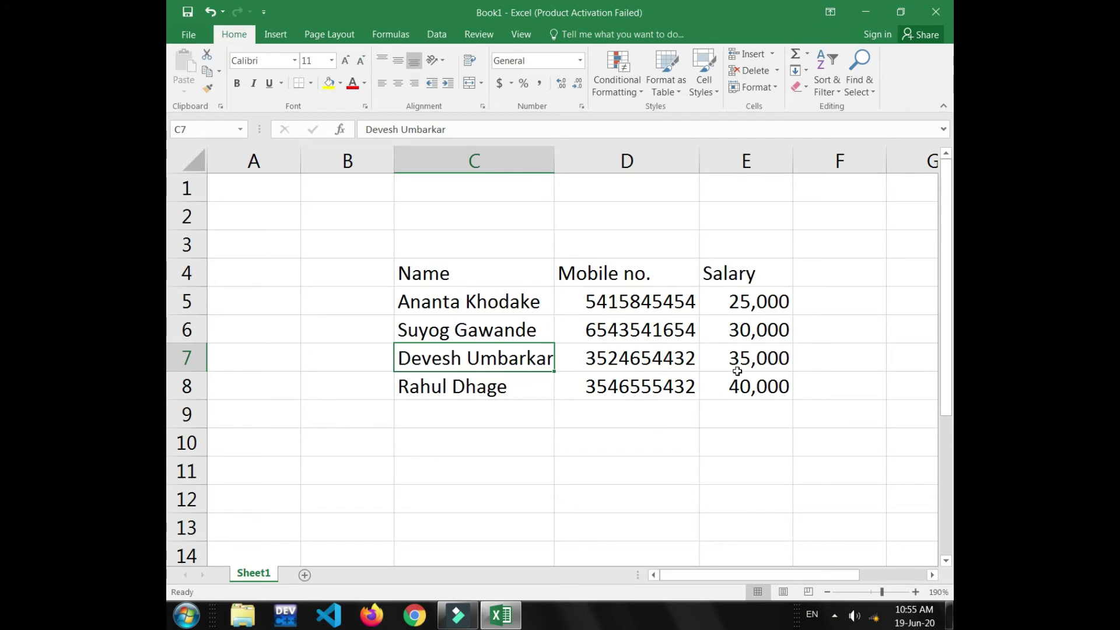
pyautogui.click(774, 88)
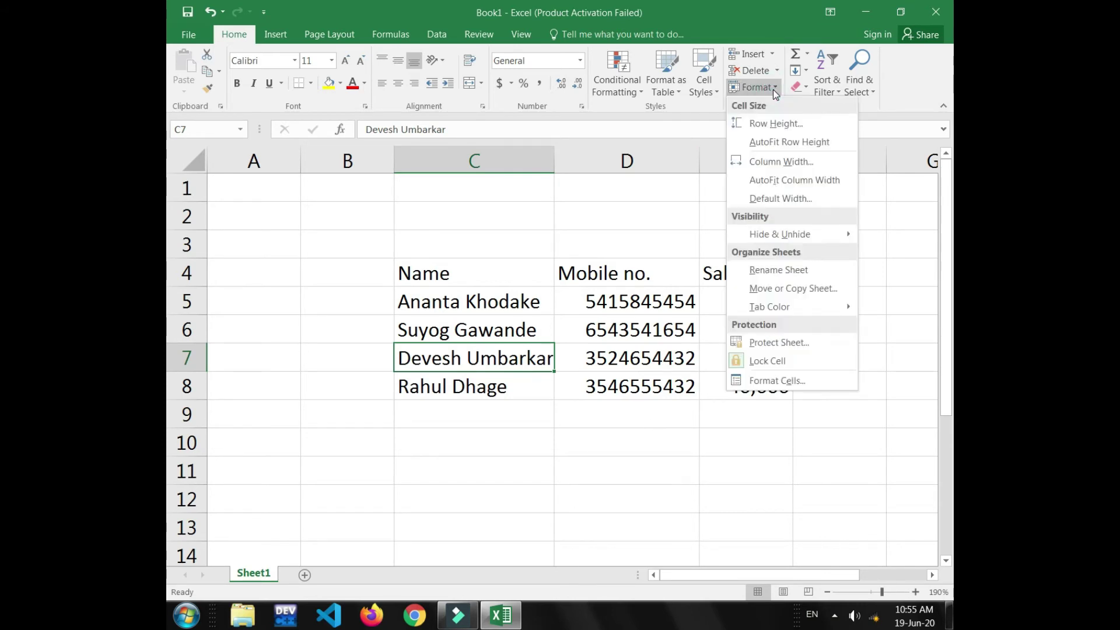
pyautogui.click(776, 123)
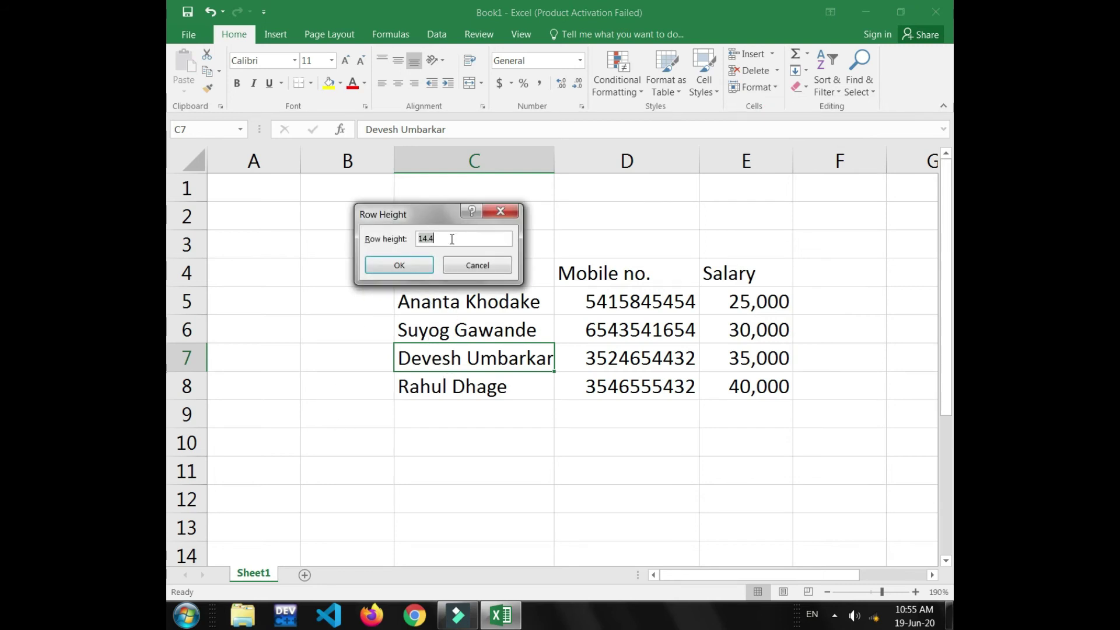
pyautogui.write('20')
pyautogui.press('Return')
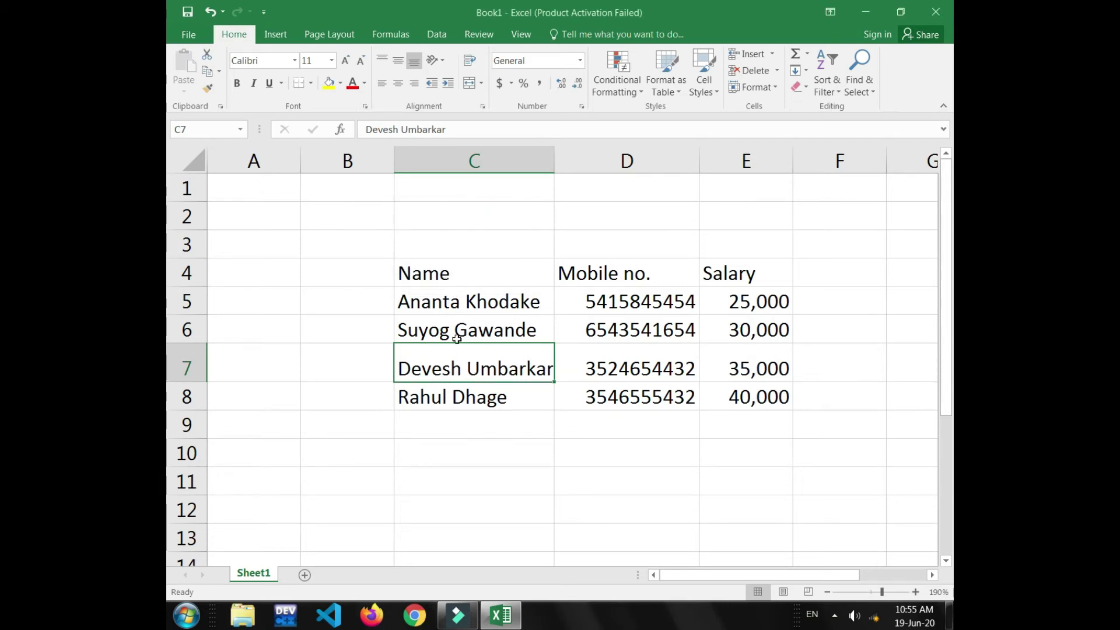
pyautogui.click(185, 365)
pyautogui.moveTo(185, 382)
pyautogui.mouseDown()
pyautogui.moveTo(185, 362)
pyautogui.moveTo(187, 371)
pyautogui.mouseUp()
pyautogui.click(520, 546)
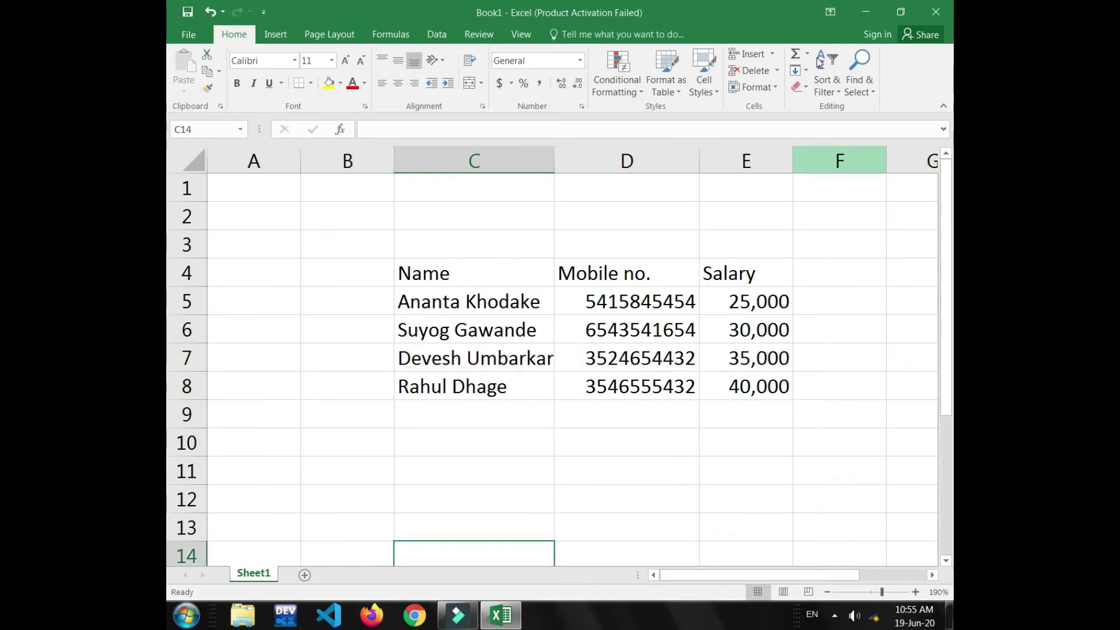
pyautogui.click(774, 89)
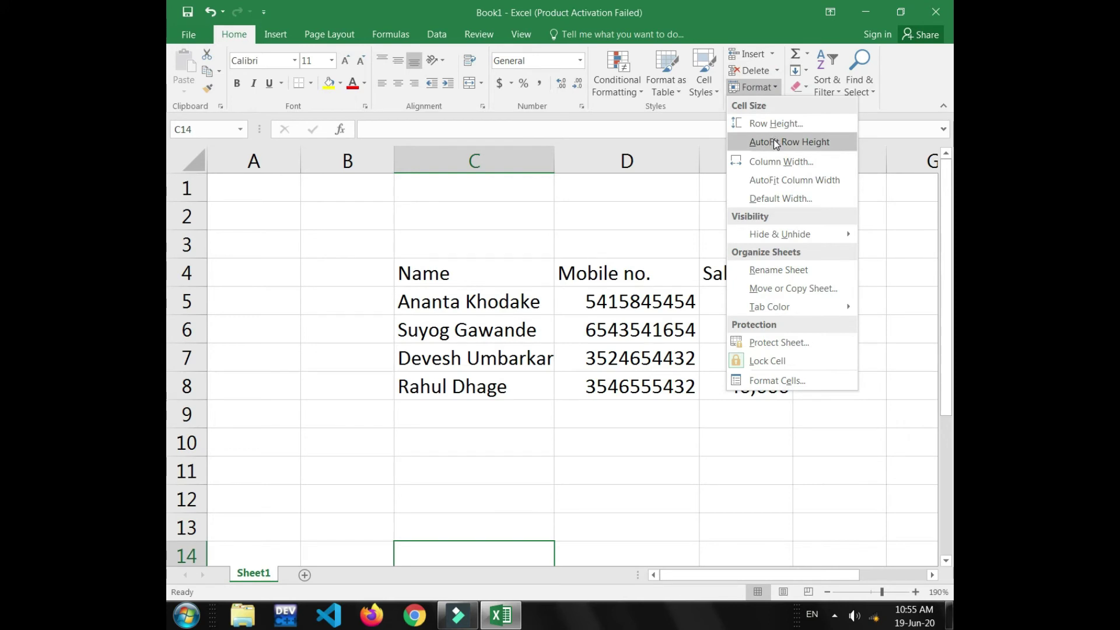
pyautogui.click(773, 141)
pyautogui.scroll(-2, 523, 236)
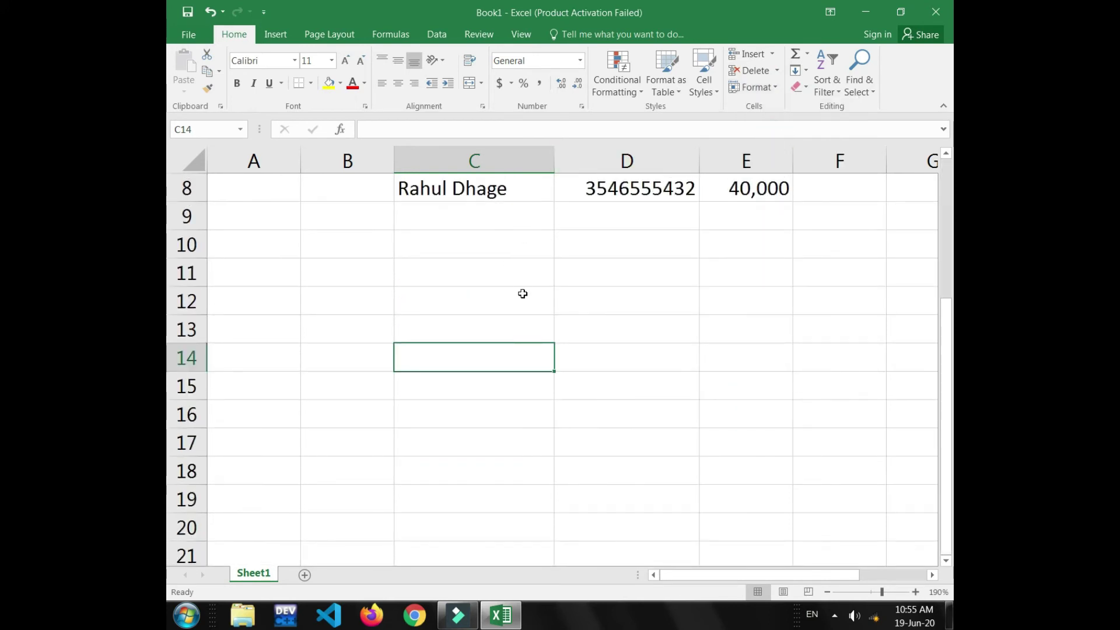
pyautogui.scroll(2, 523, 293)
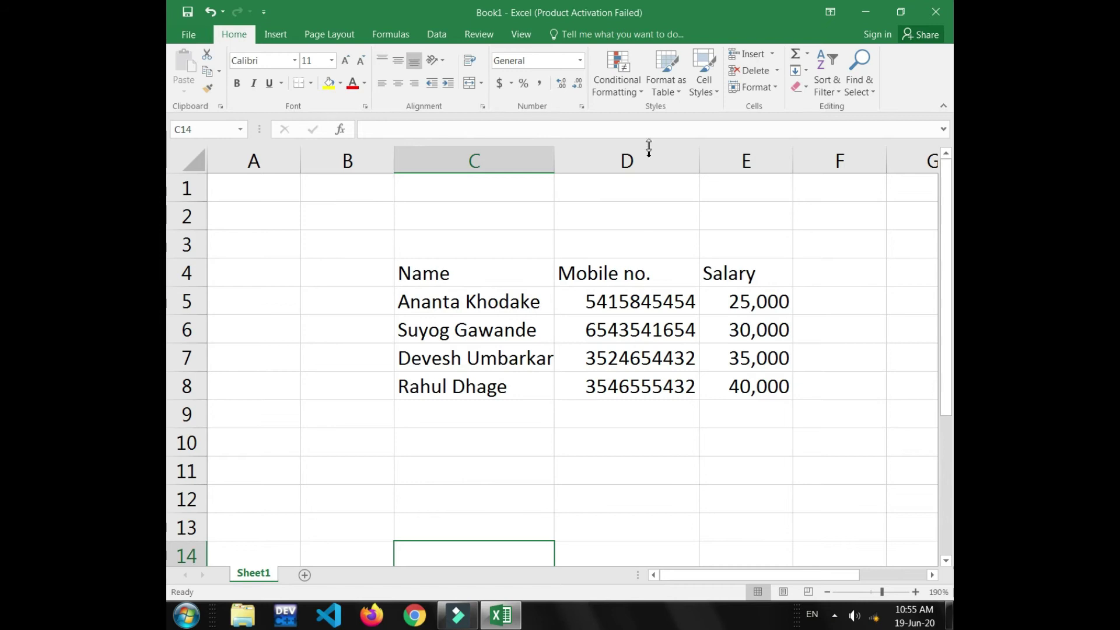
# Step: Set column C's width to 20 through Format > Column Width
pyautogui.click(436, 375)
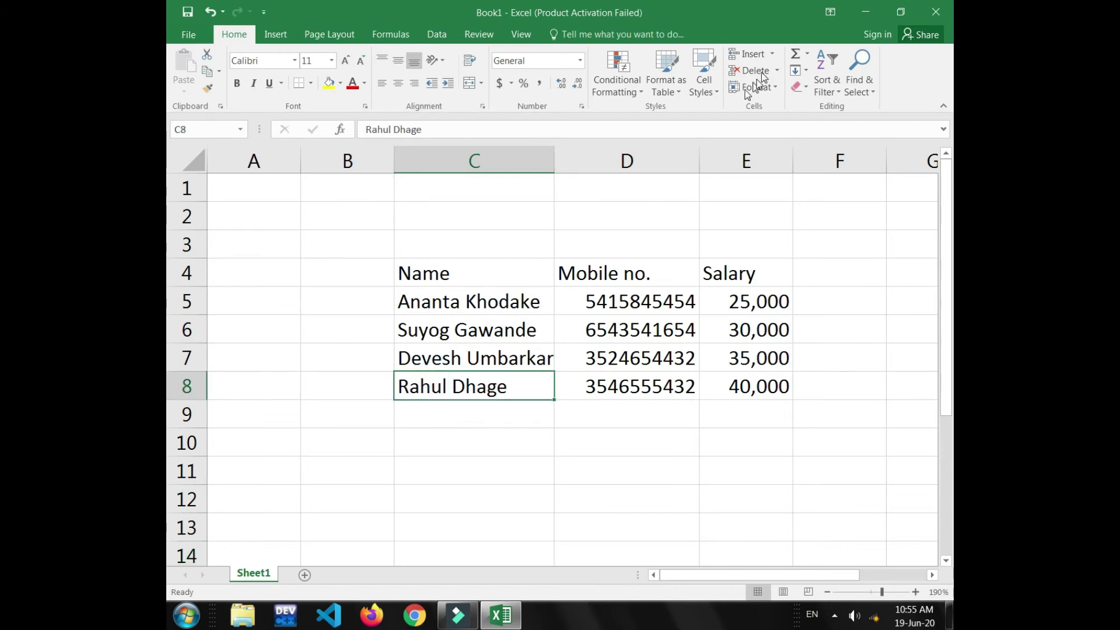
pyautogui.click(776, 86)
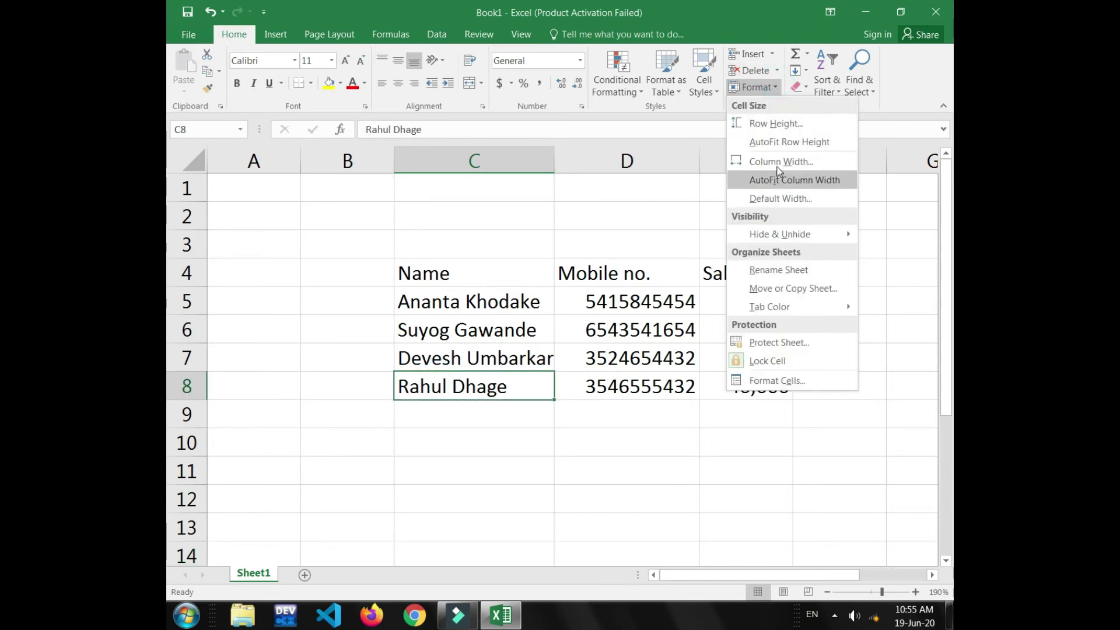
pyautogui.click(776, 169)
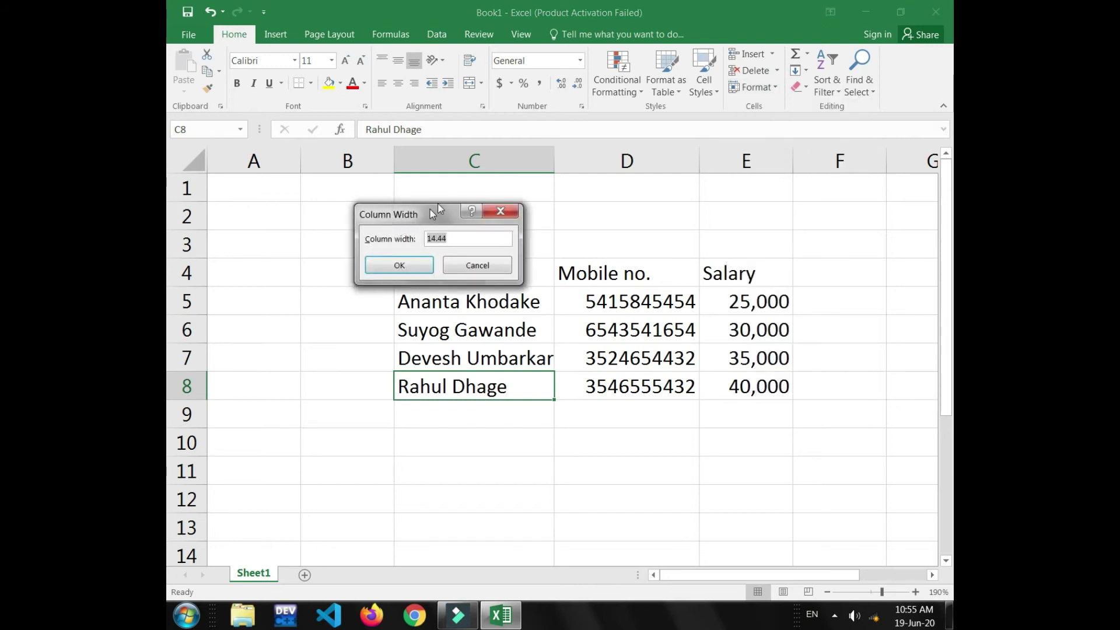
pyautogui.write('20')
pyautogui.press('Return')
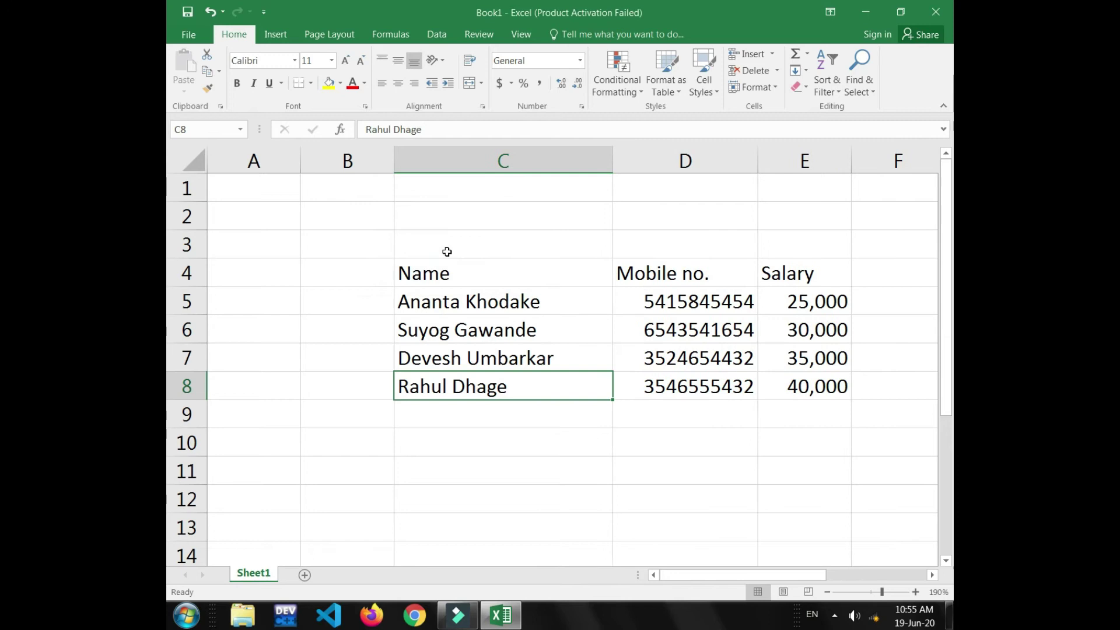
# Step: Drag column C narrower to about 18.33, leaving the sheet's other Format options unchanged
pyautogui.click(537, 159)
pyautogui.moveTo(613, 159); pyautogui.dragTo(575, 170)
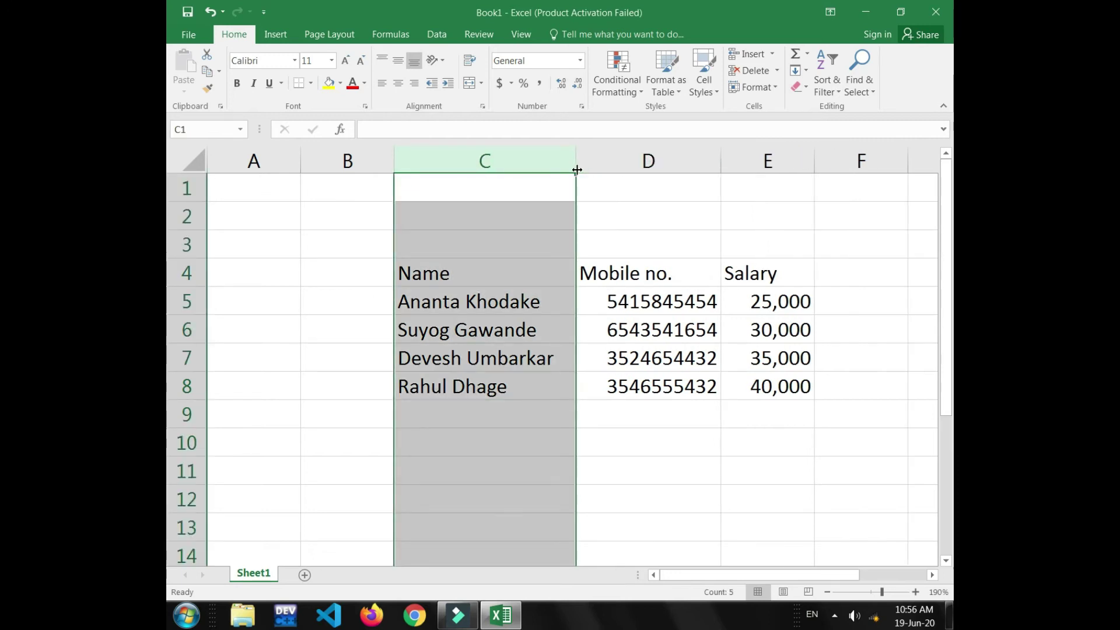
pyautogui.click(630, 445)
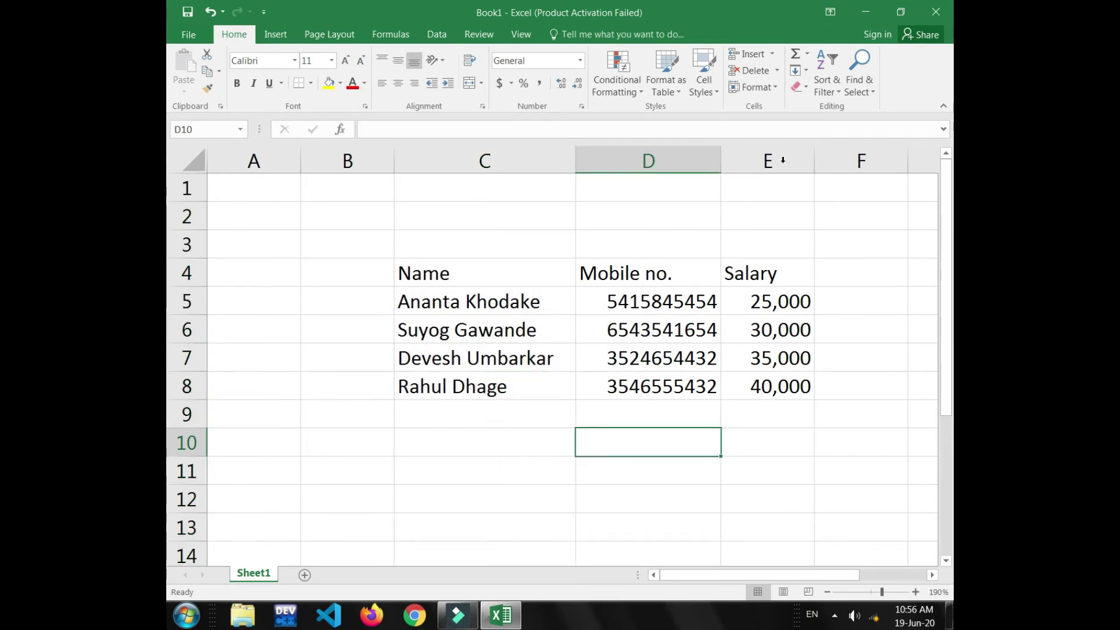
pyautogui.click(773, 88)
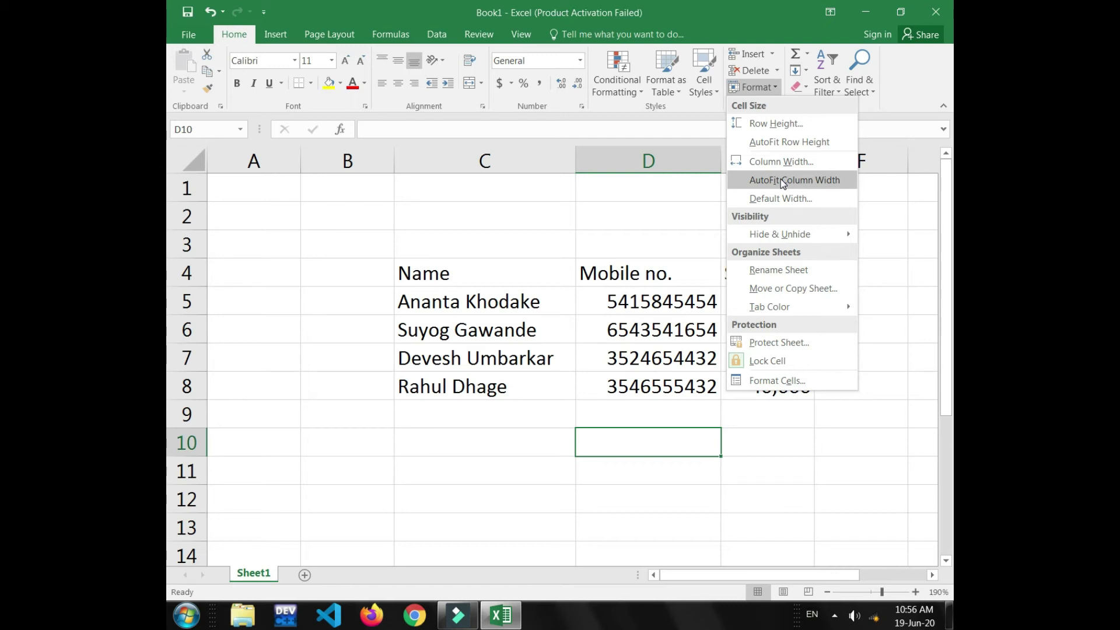
pyautogui.moveTo(779, 233)
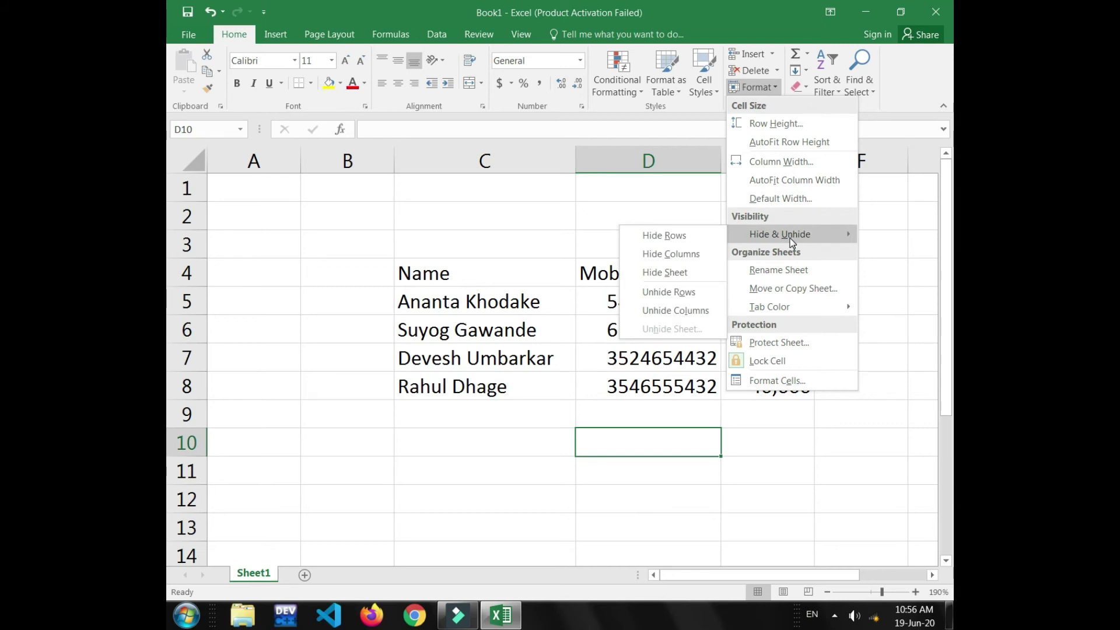
pyautogui.click(435, 307)
pyautogui.click(435, 305)
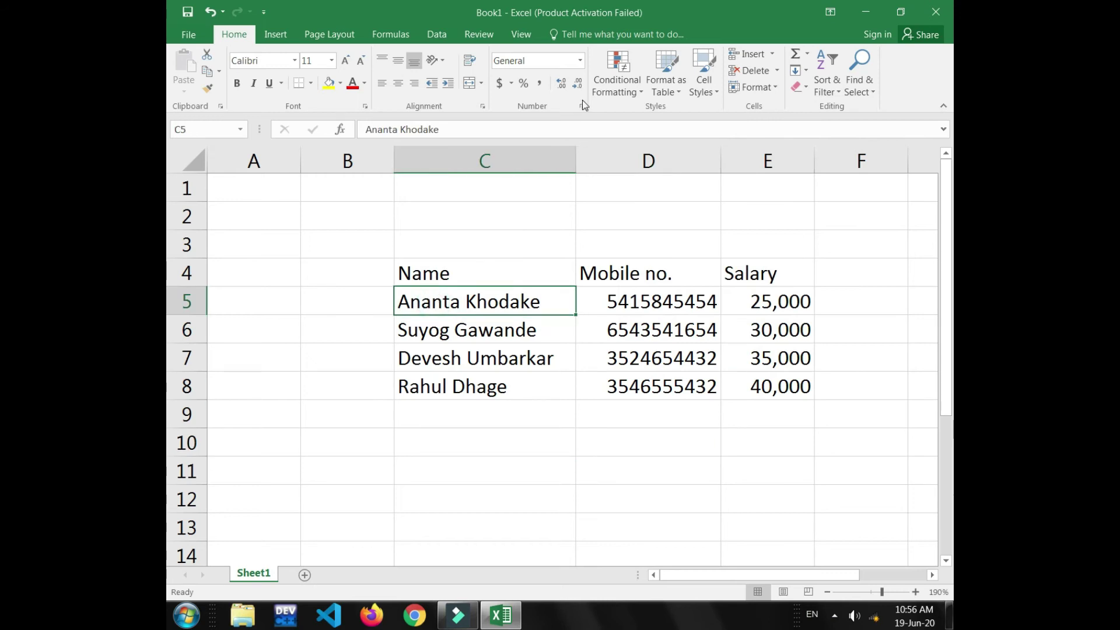
pyautogui.click(758, 87)
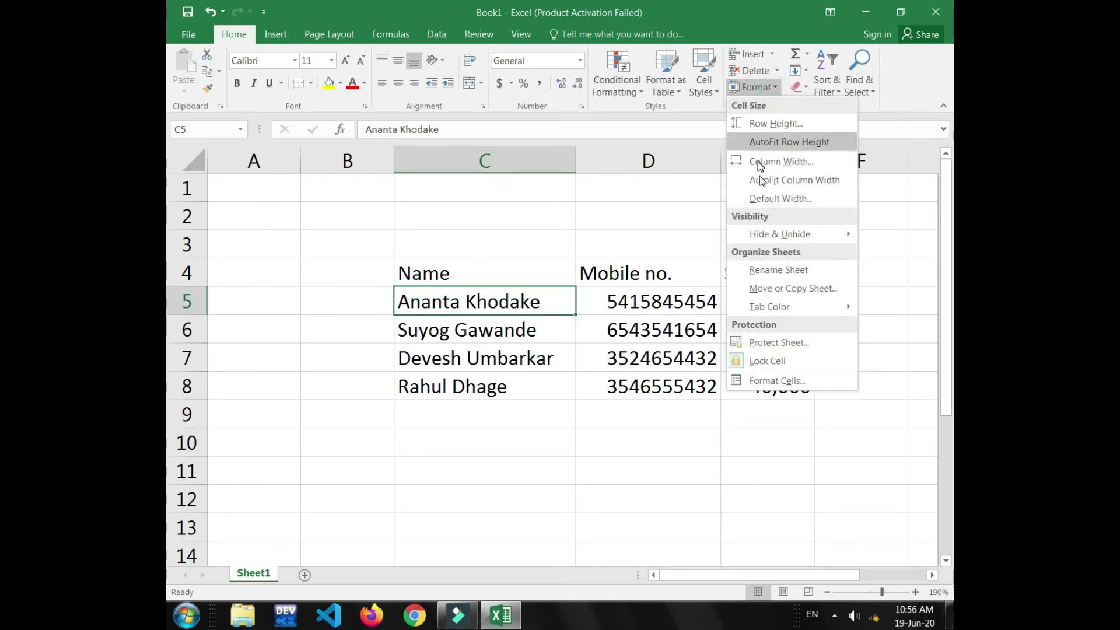
pyautogui.moveTo(778, 233)
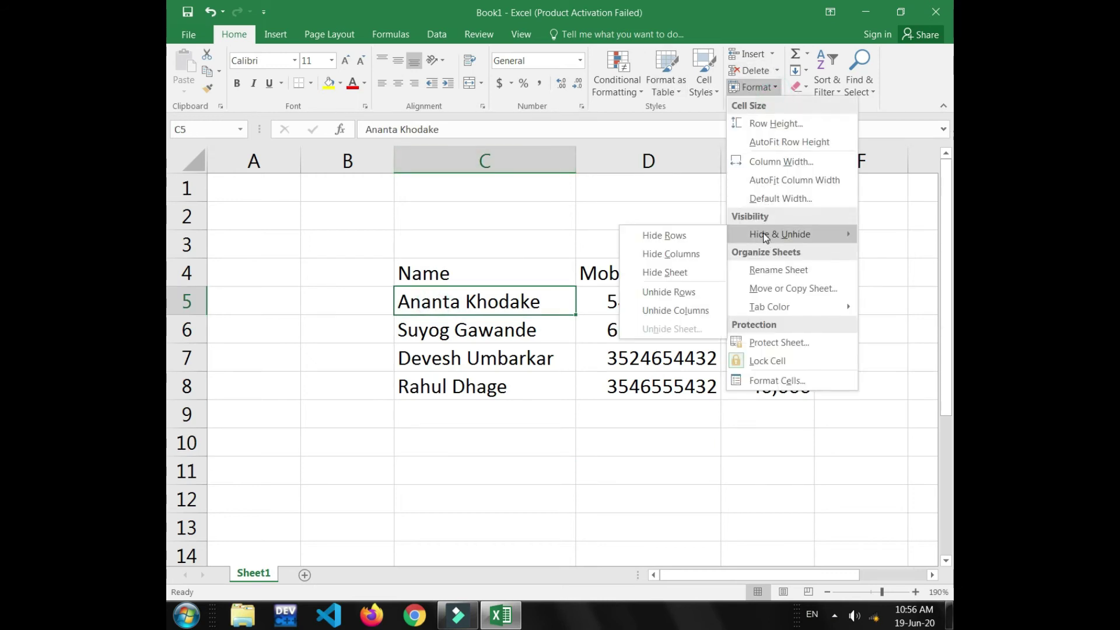
pyautogui.click(670, 234)
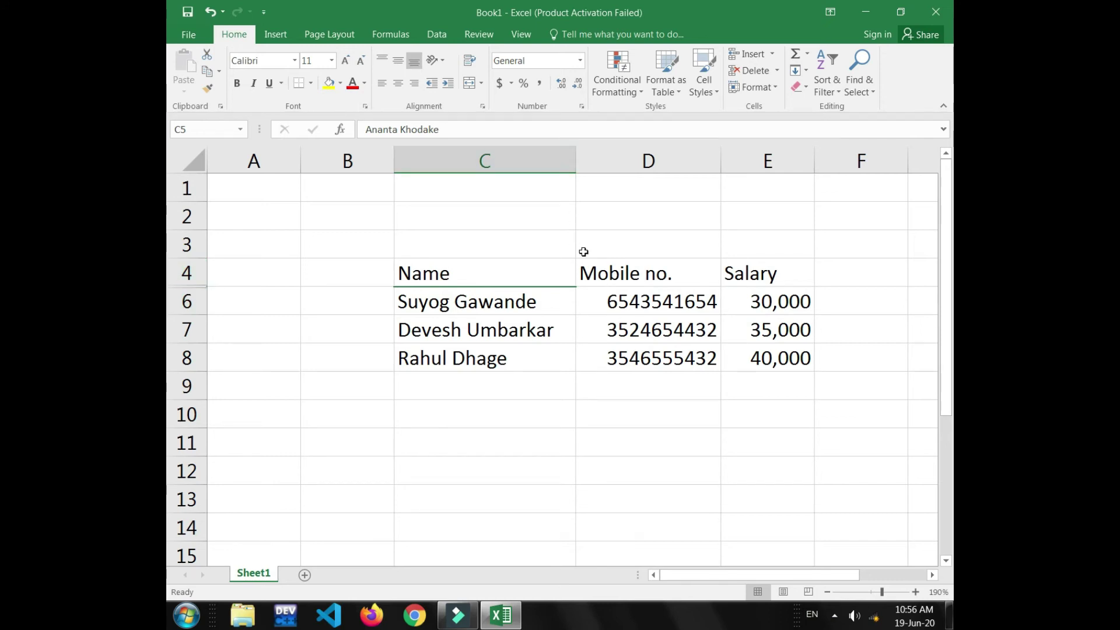
pyautogui.click(775, 94)
pyautogui.moveTo(779, 233)
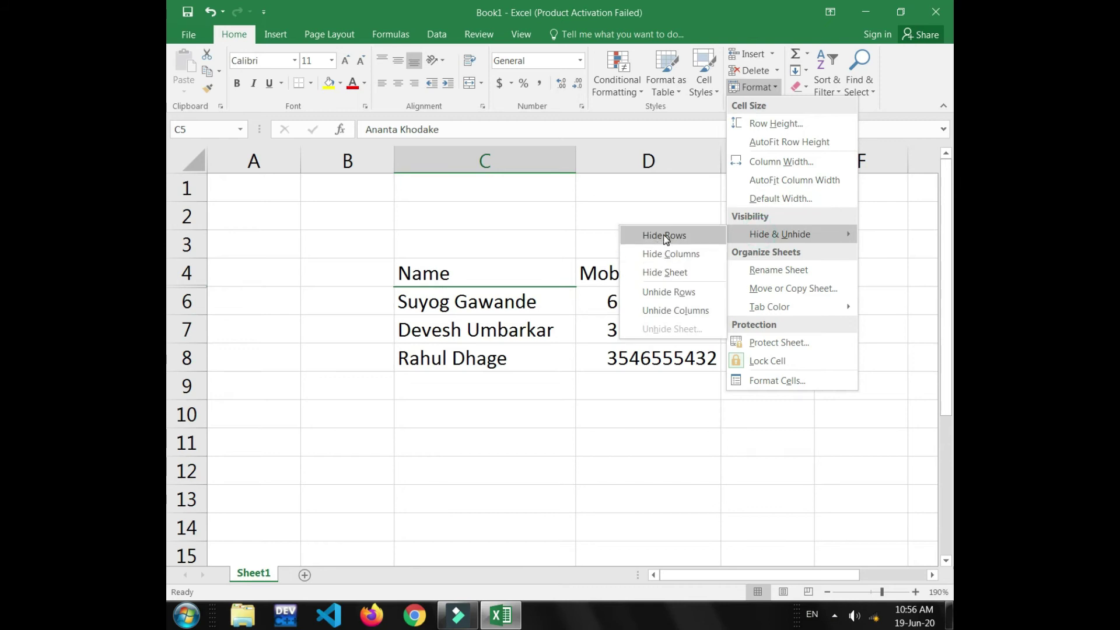
pyautogui.click(670, 287)
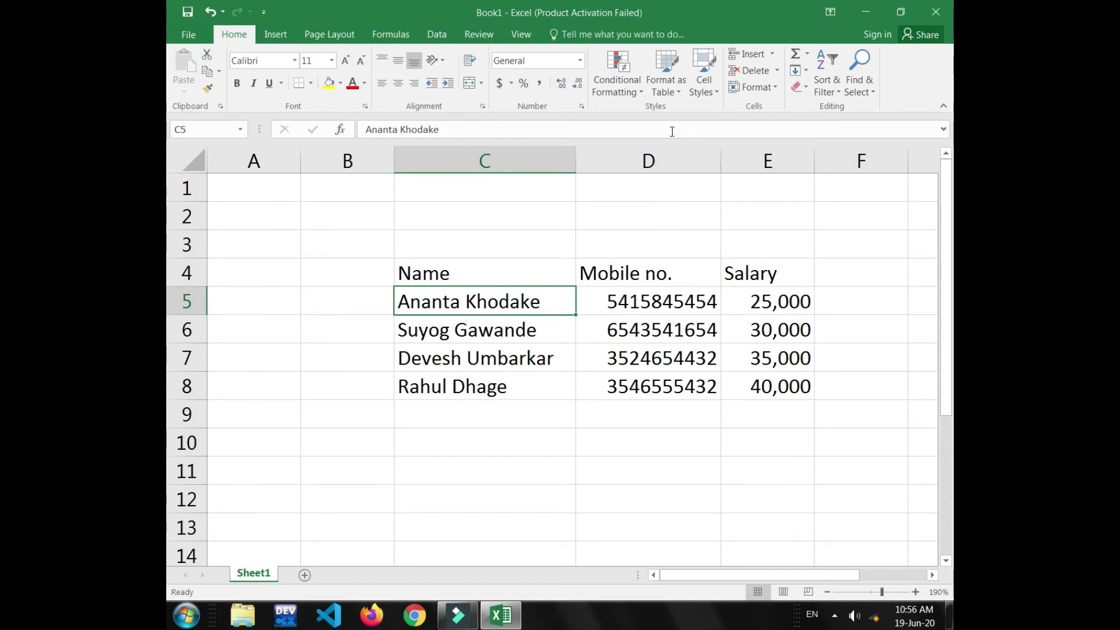
pyautogui.click(758, 87)
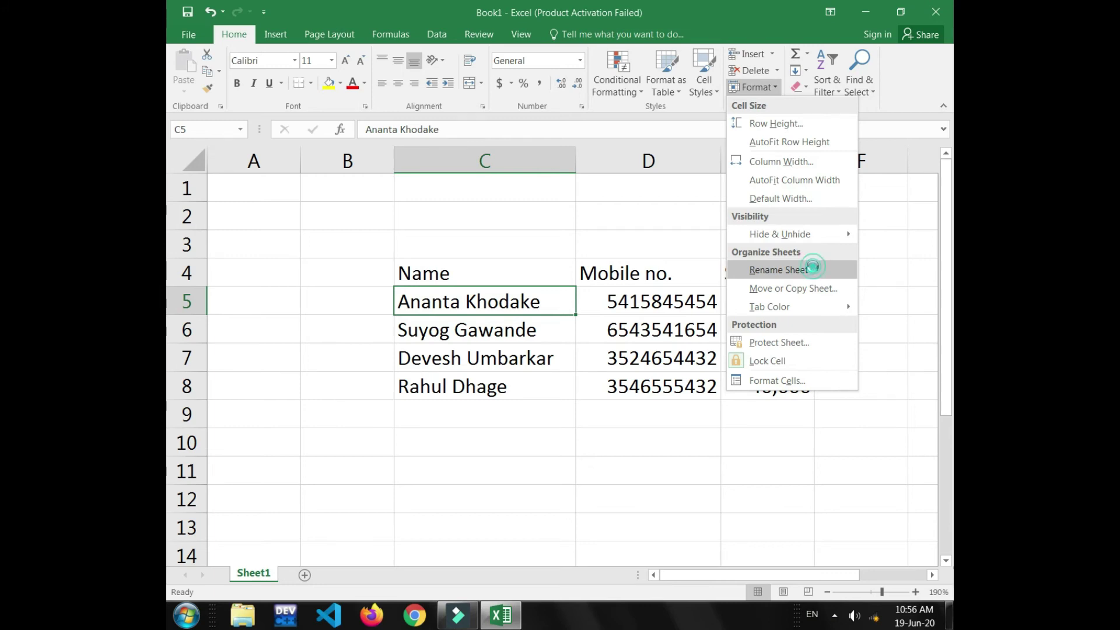
pyautogui.click(779, 270)
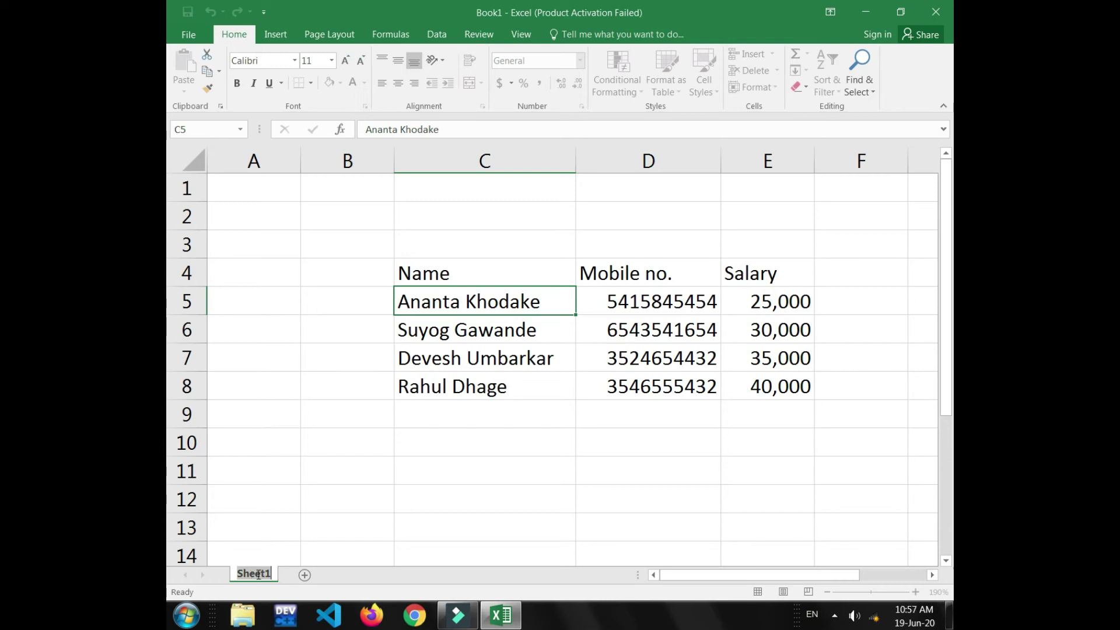
pyautogui.write('proe')
pyautogui.press('BackSpace')
pyautogui.write('jec')
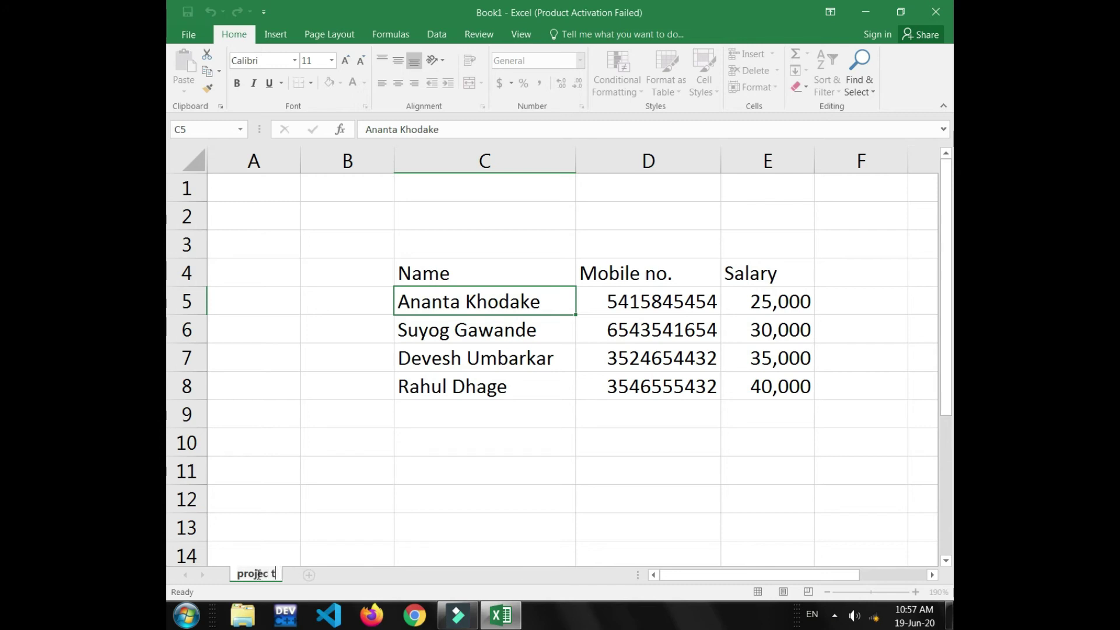
pyautogui.press('BackSpace')
pyautogui.press('BackSpace')
pyautogui.write('one')
pyautogui.press('Return')
pyautogui.click(302, 535)
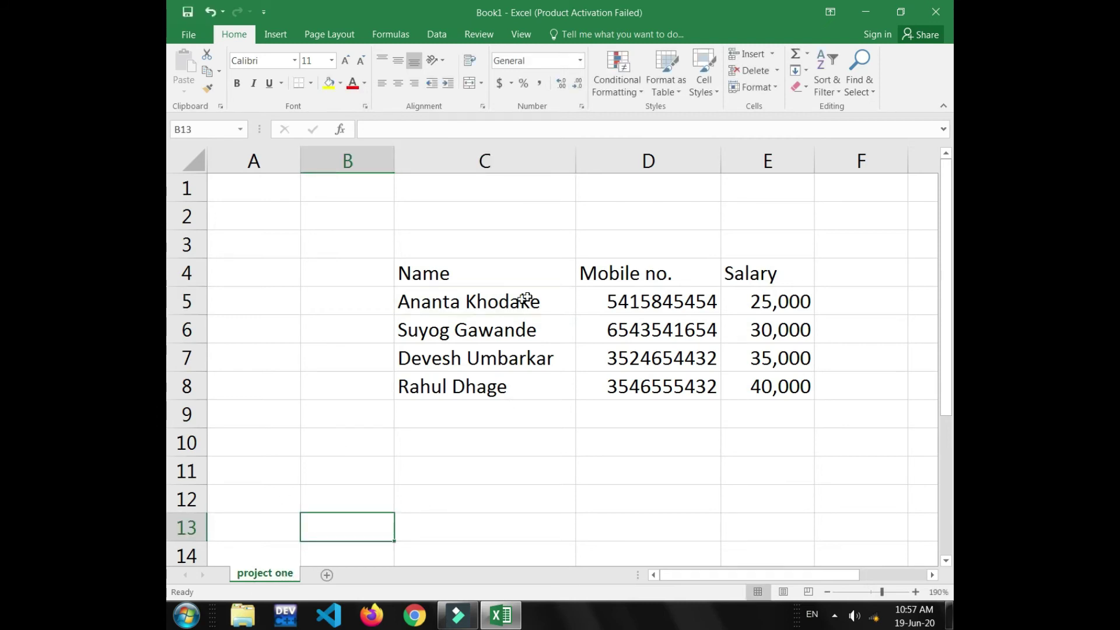
pyautogui.click(717, 333)
pyautogui.click(758, 87)
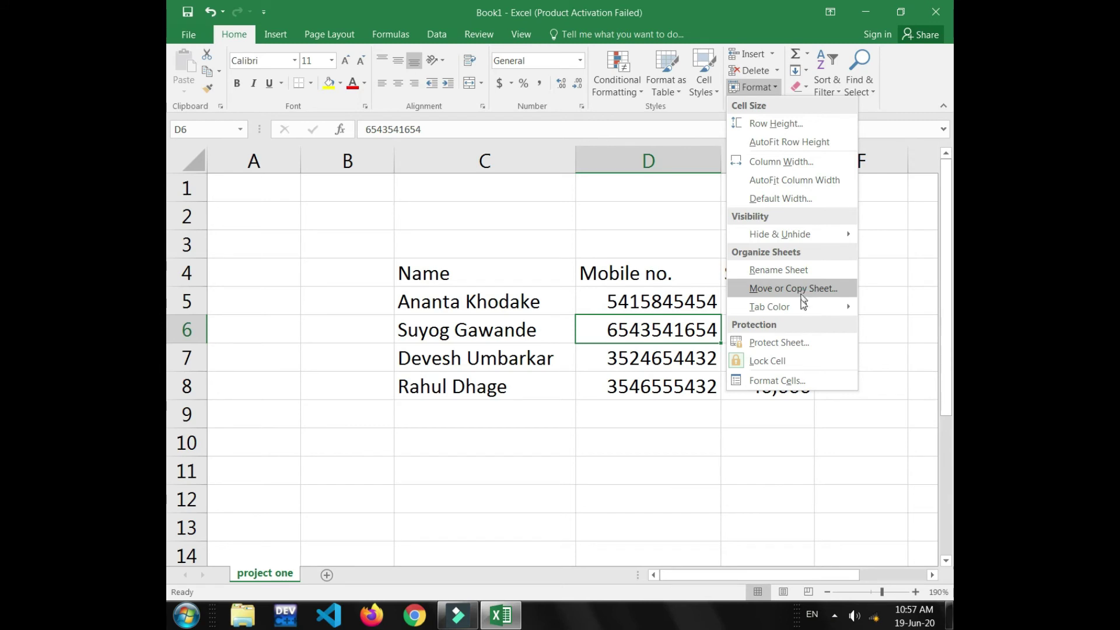
pyautogui.moveTo(768, 306)
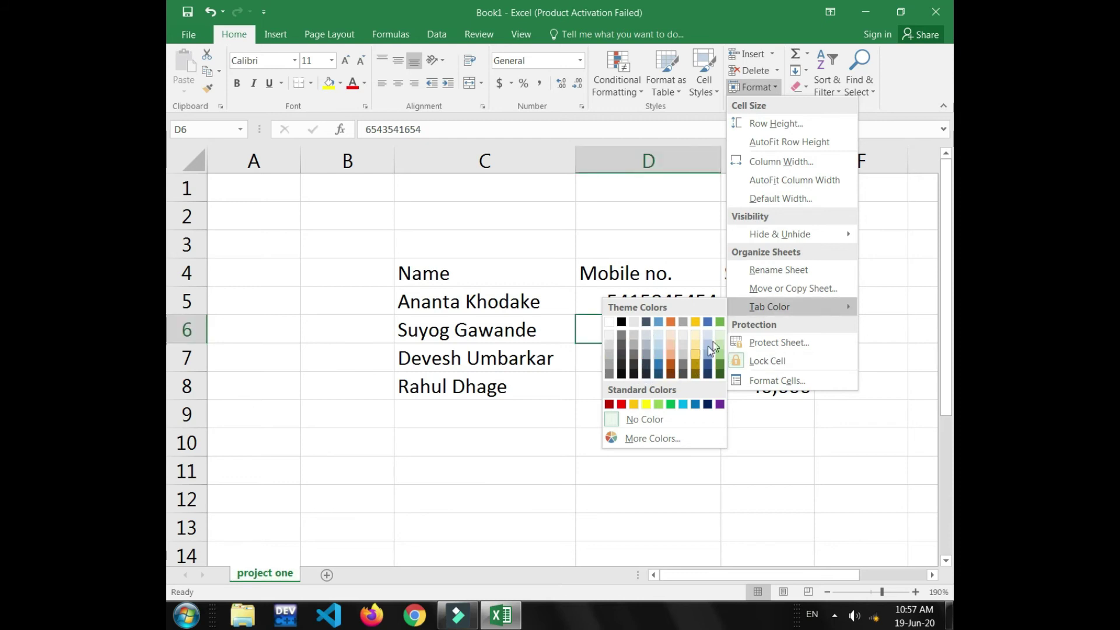
pyautogui.click(793, 340)
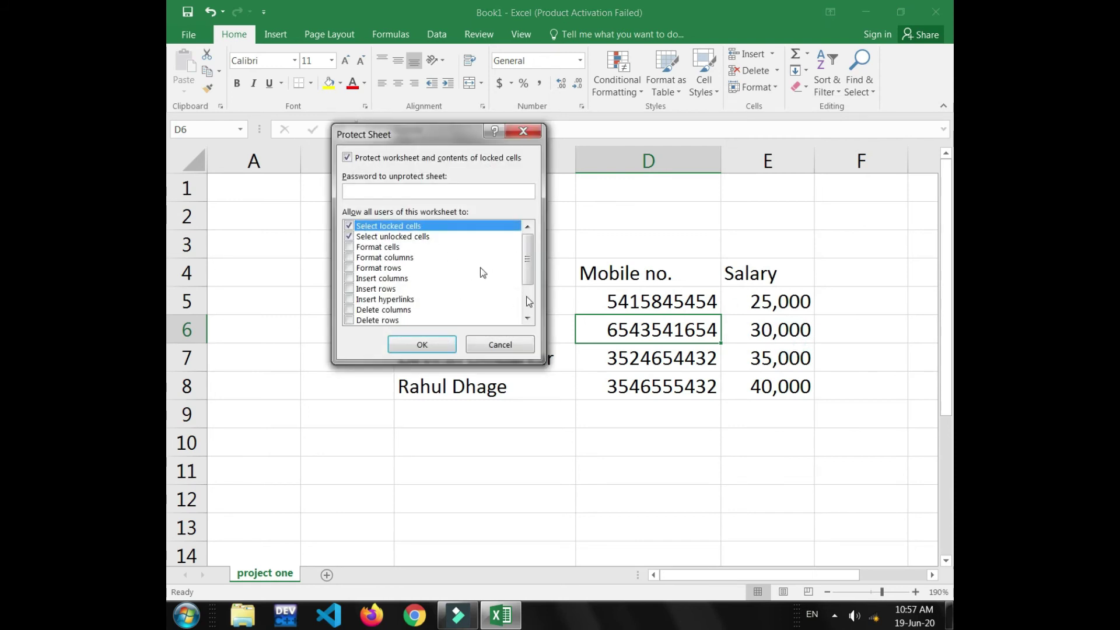
pyautogui.click(507, 345)
pyautogui.click(769, 89)
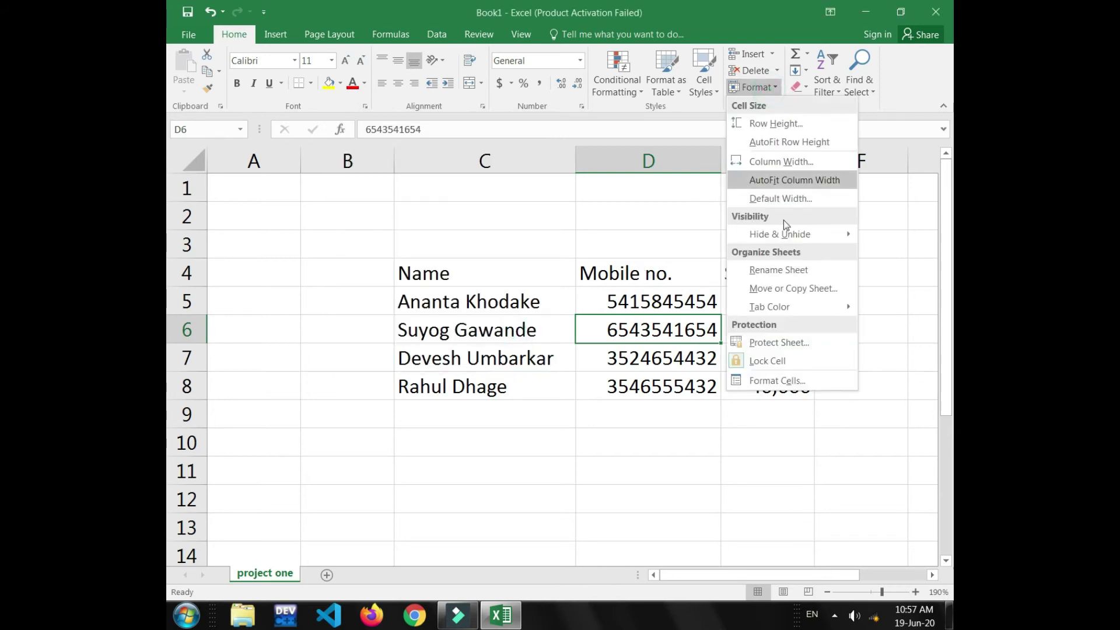
pyautogui.click(768, 367)
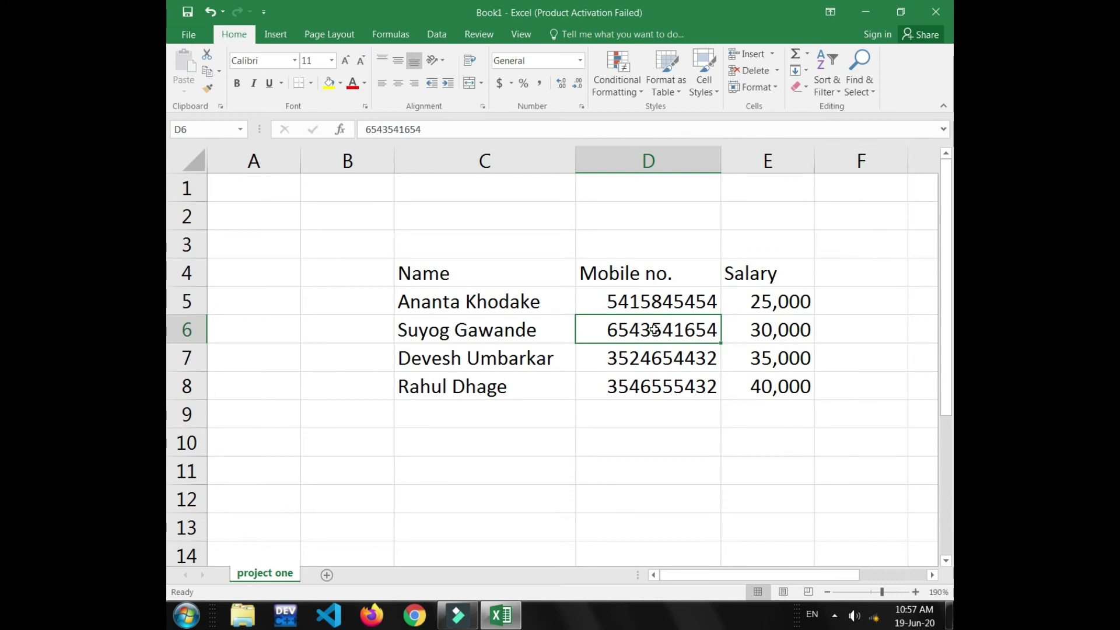
pyautogui.doubleClick(681, 329)
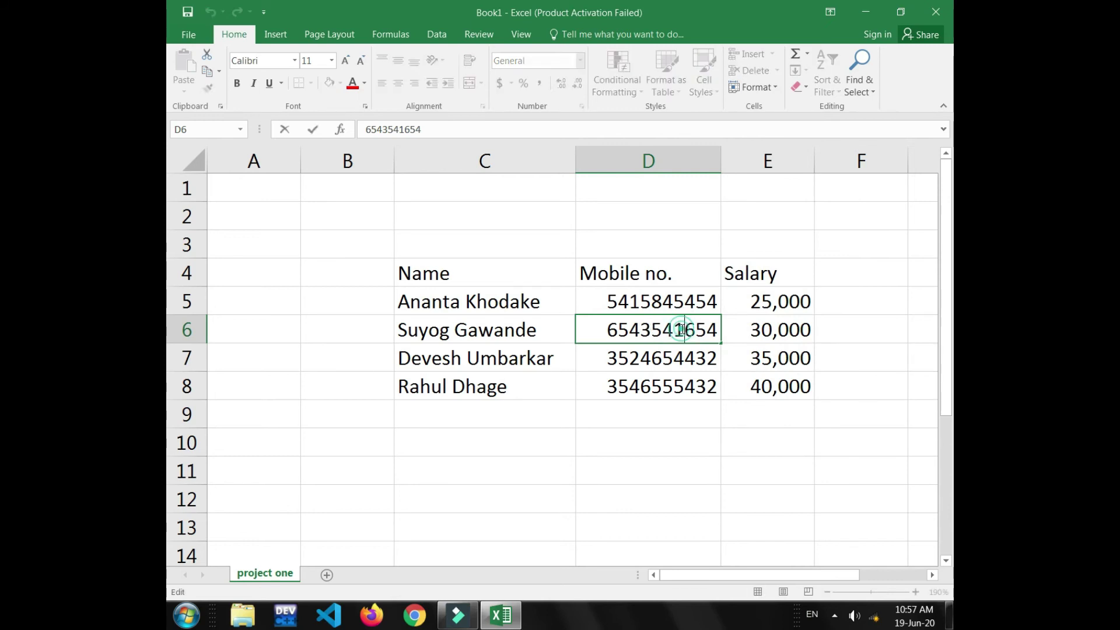
pyautogui.press('BackSpace')
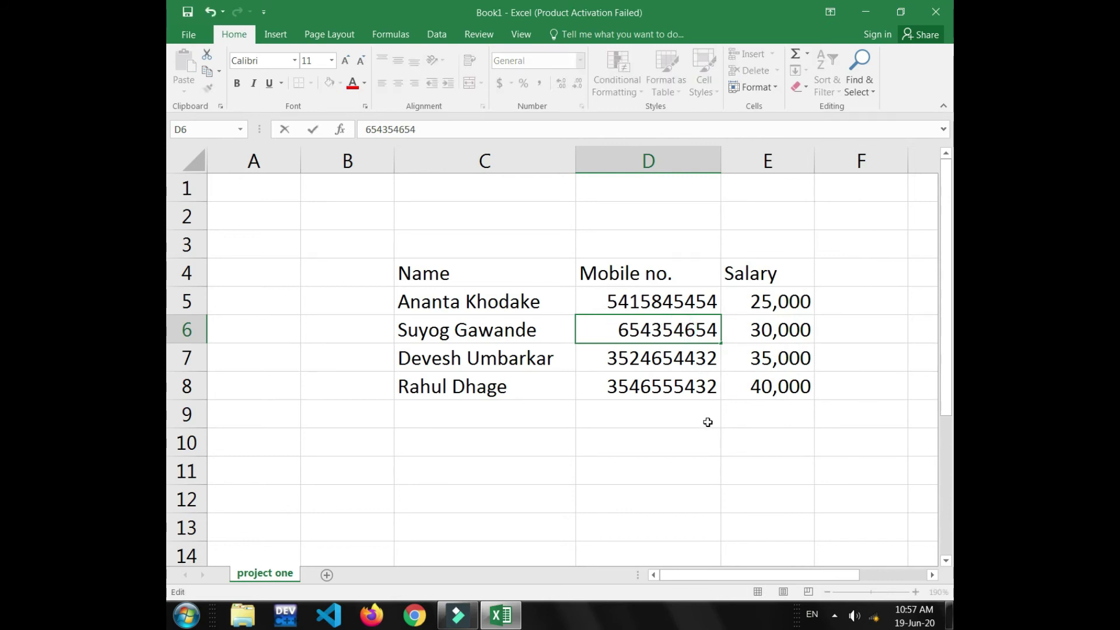
pyautogui.write('1')
pyautogui.click(704, 448)
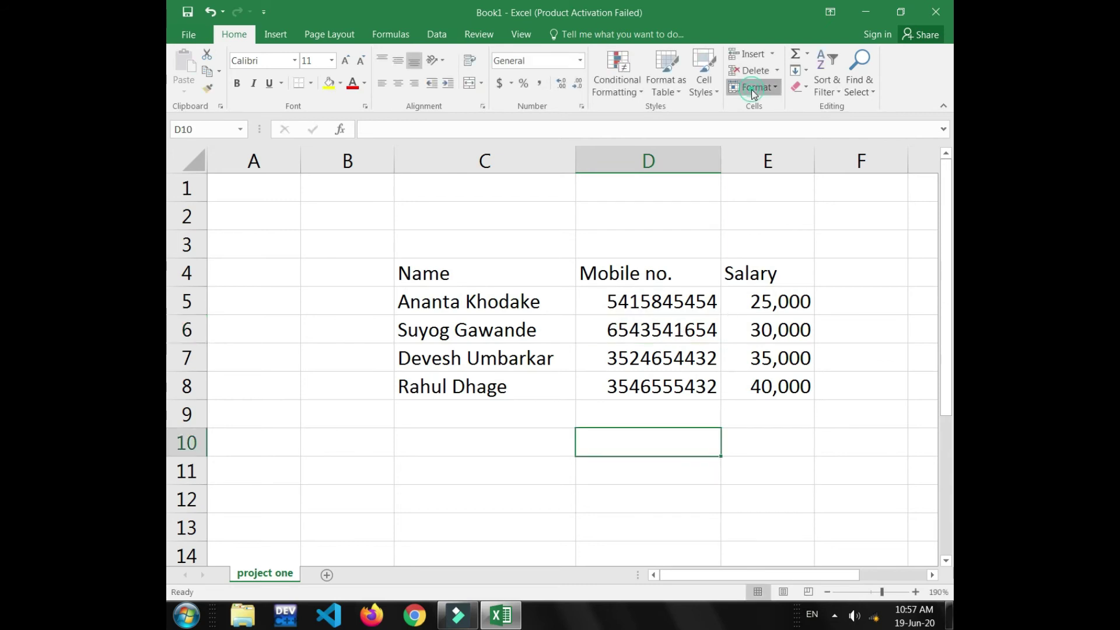
pyautogui.click(753, 91)
pyautogui.click(765, 380)
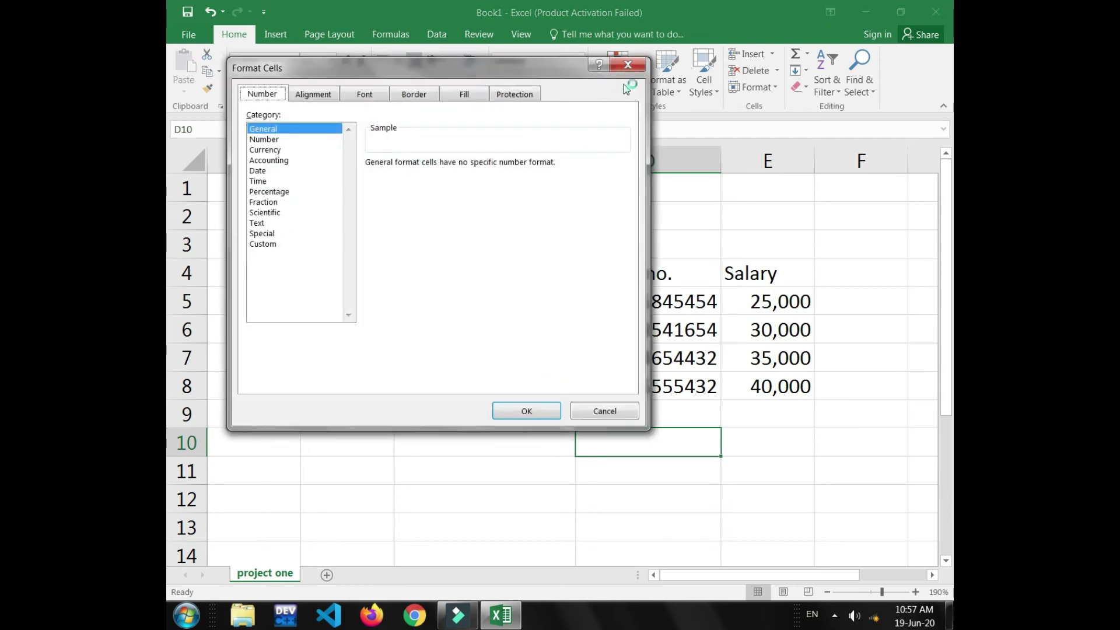
pyautogui.click(634, 68)
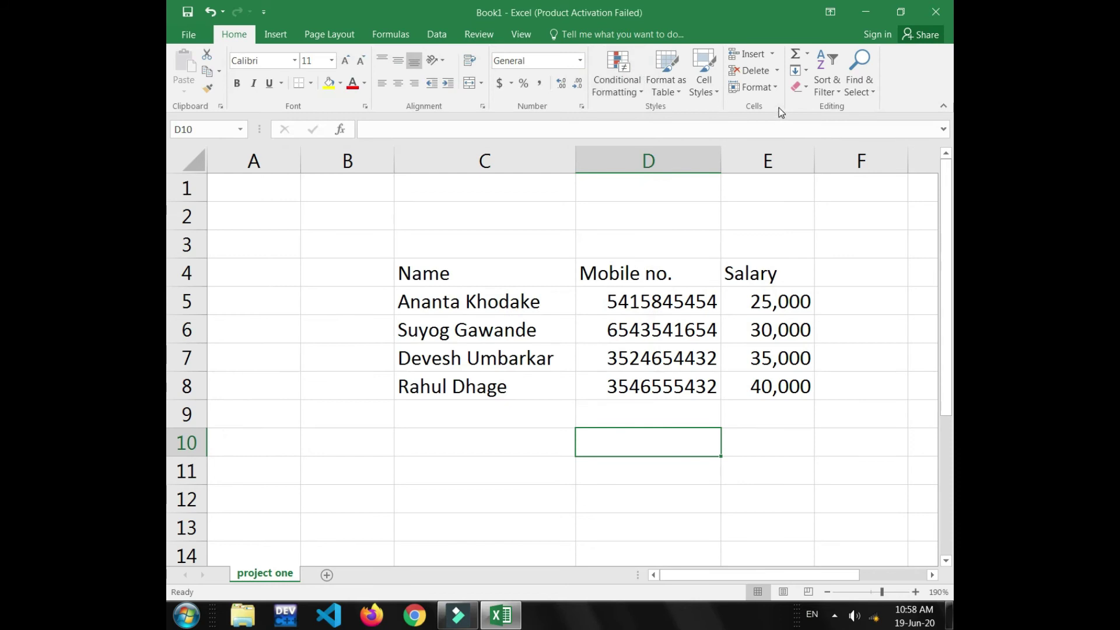
pyautogui.click(456, 355)
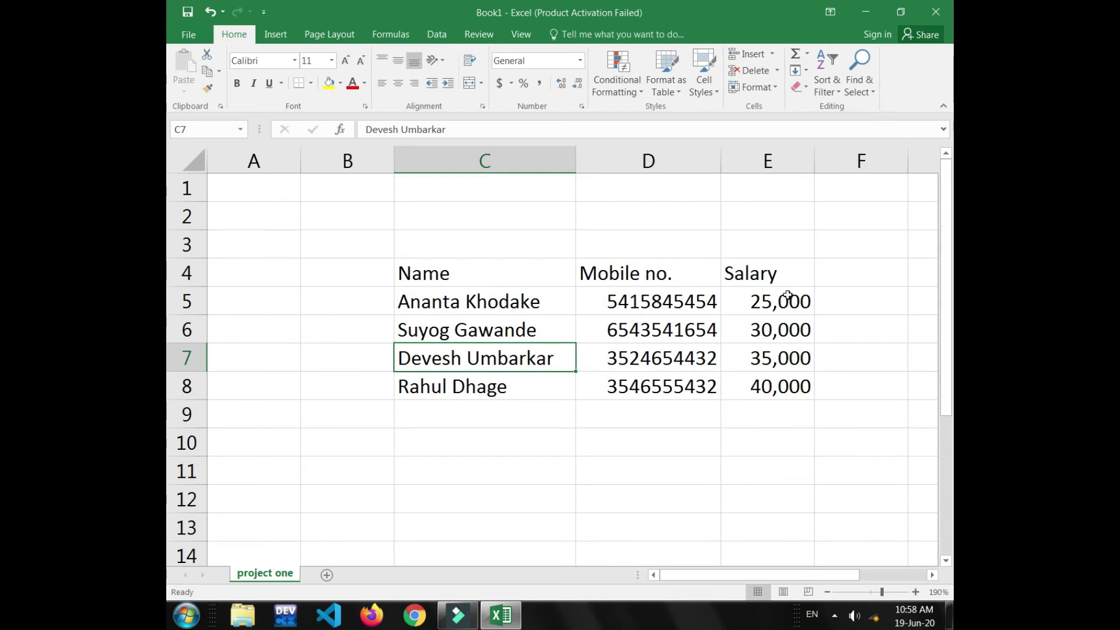
# Step: Total E5:E8 with AutoSum into E9 (130,000) and label D9 'sum'
pyautogui.moveTo(767, 301); pyautogui.dragTo(768, 414)
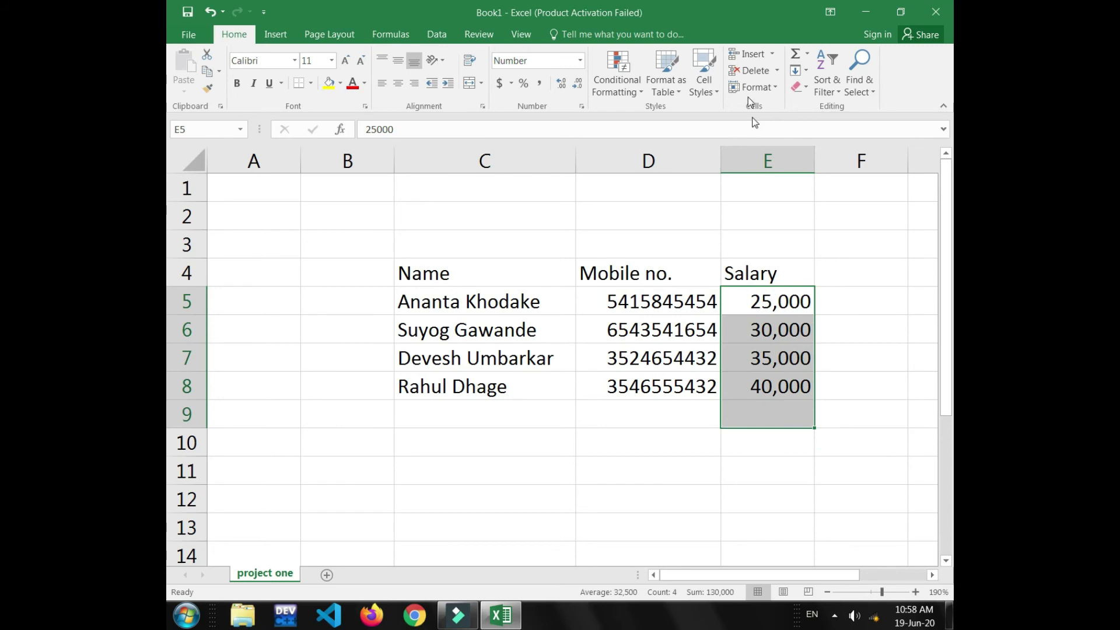
pyautogui.click(794, 54)
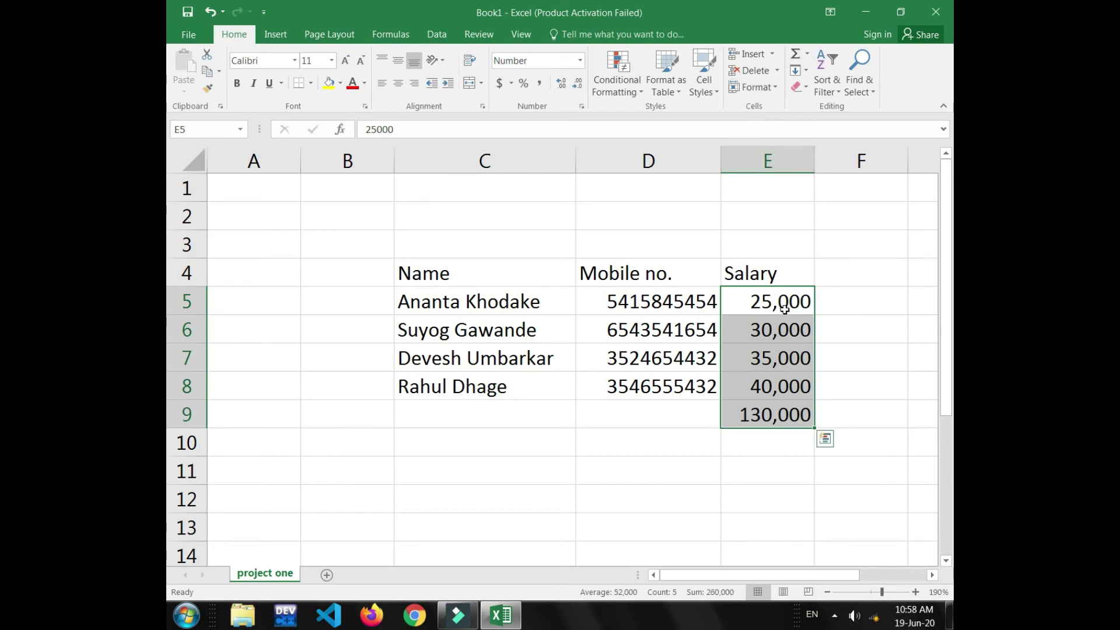
pyautogui.click(763, 408)
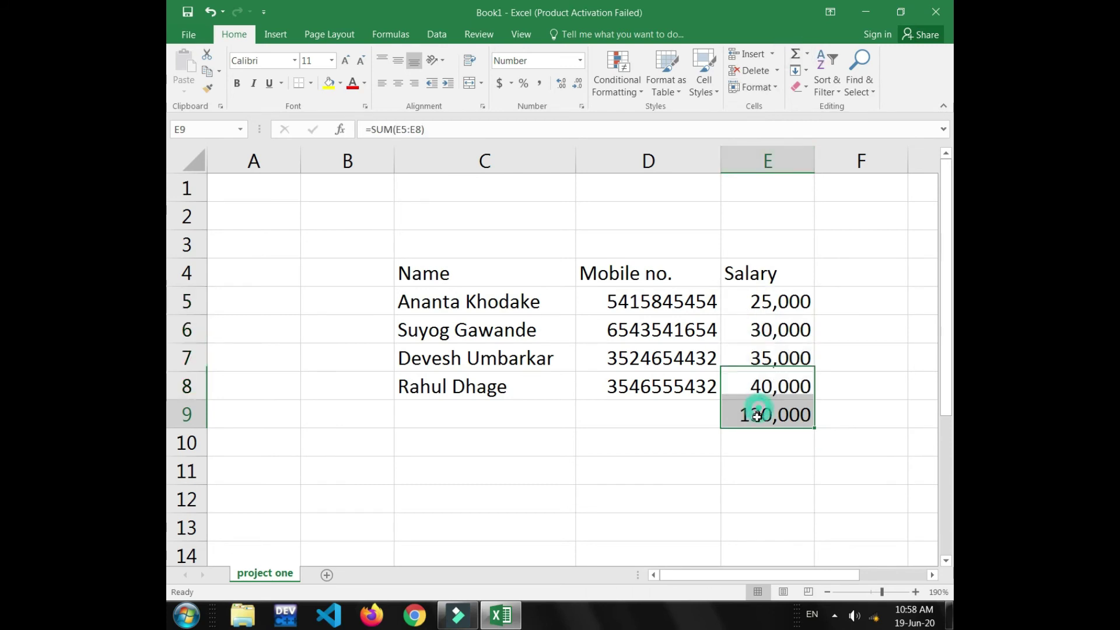
pyautogui.click(654, 421)
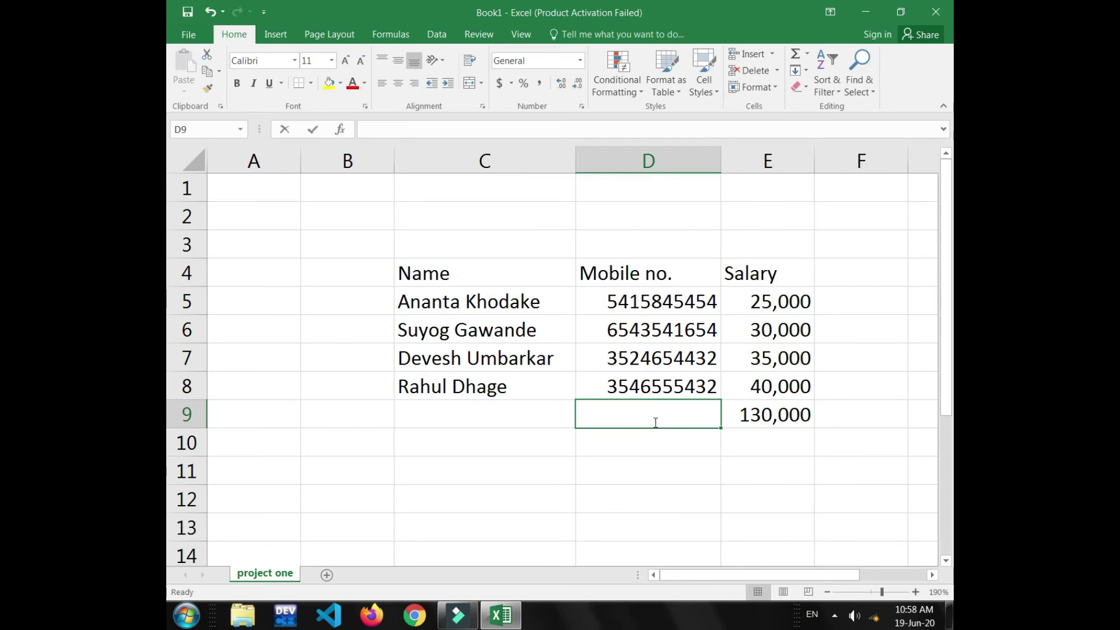
pyautogui.write('sum')
pyautogui.click(755, 417)
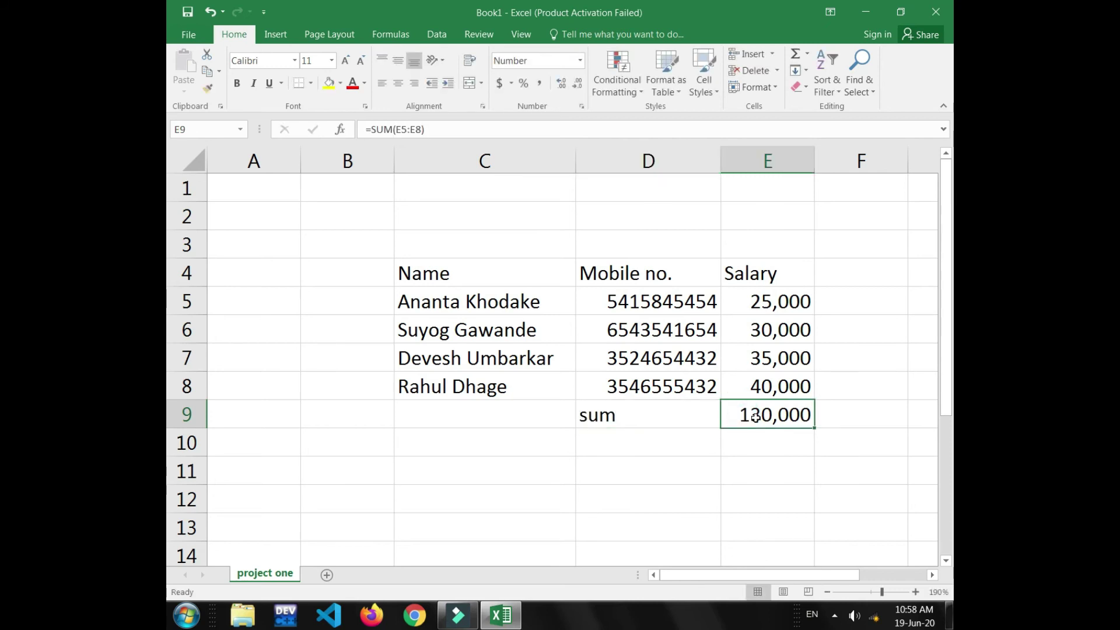
# Step: Open the AutoSum dropdown to view the quick calculation functions
pyautogui.click(807, 55)
pyautogui.click(807, 55)
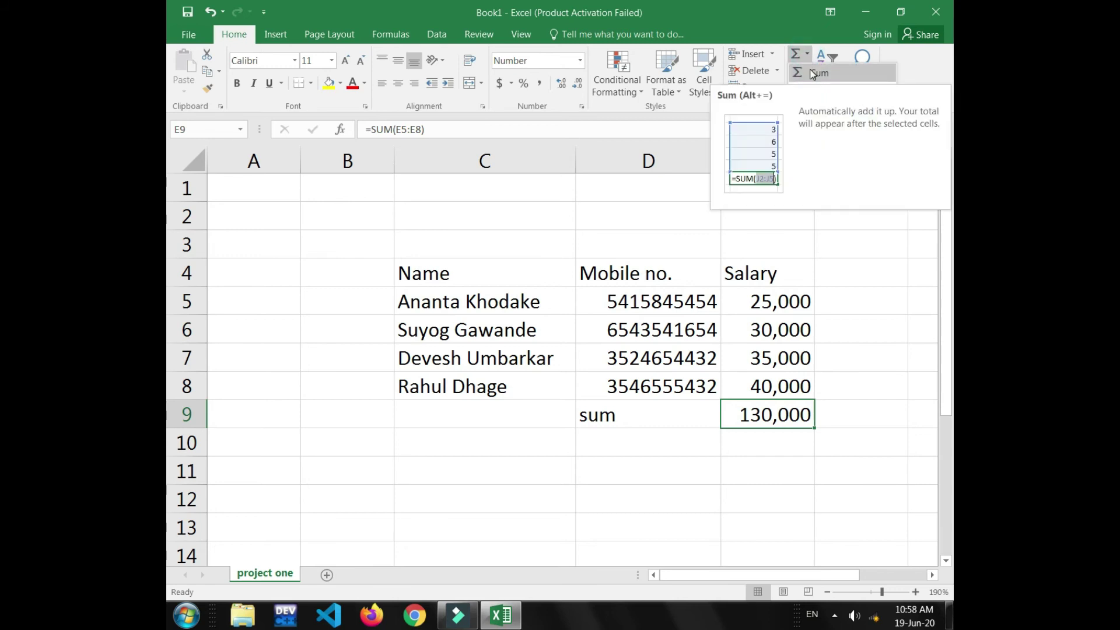
pyautogui.click(807, 55)
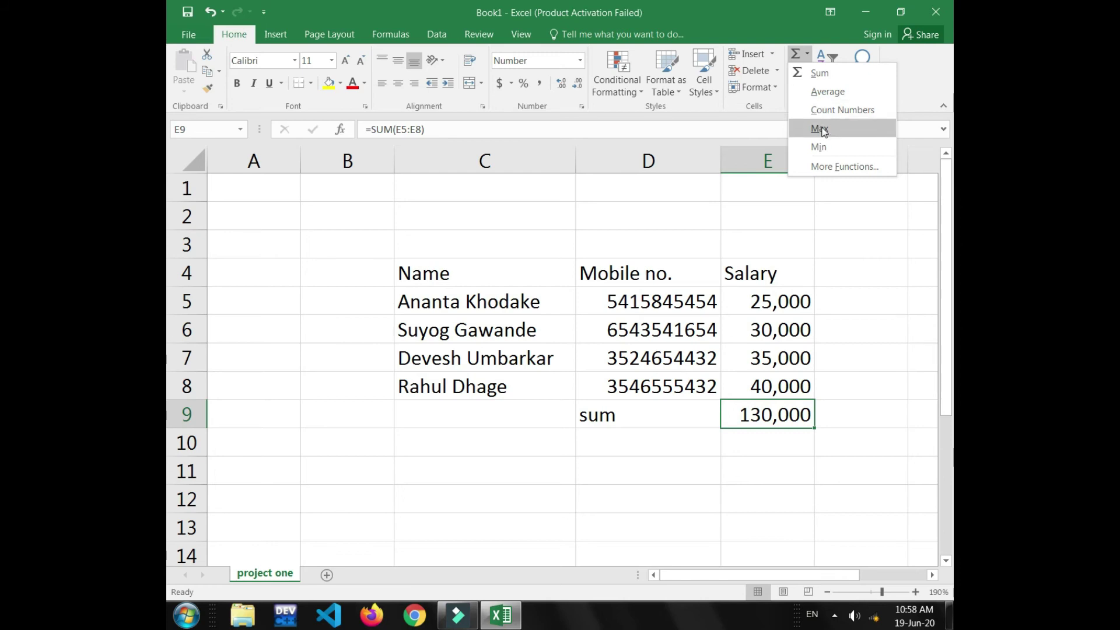
# Step: Delete the total from E9 and change D9's label to 'max value'
pyautogui.click(772, 417)
pyautogui.press('Delete')
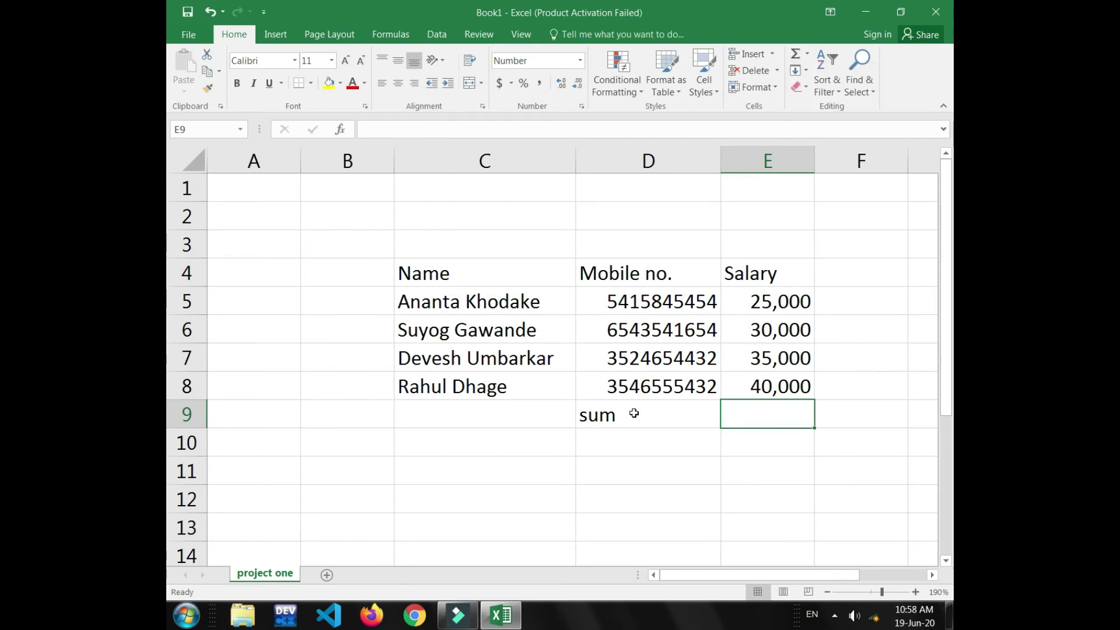
pyautogui.doubleClick(633, 414)
pyautogui.write('=')
pyautogui.press('BackSpace')
pyautogui.press('BackSpace')
pyautogui.press('BackSpace')
pyautogui.press('BackSpace')
pyautogui.write('max value')
pyautogui.click(749, 413)
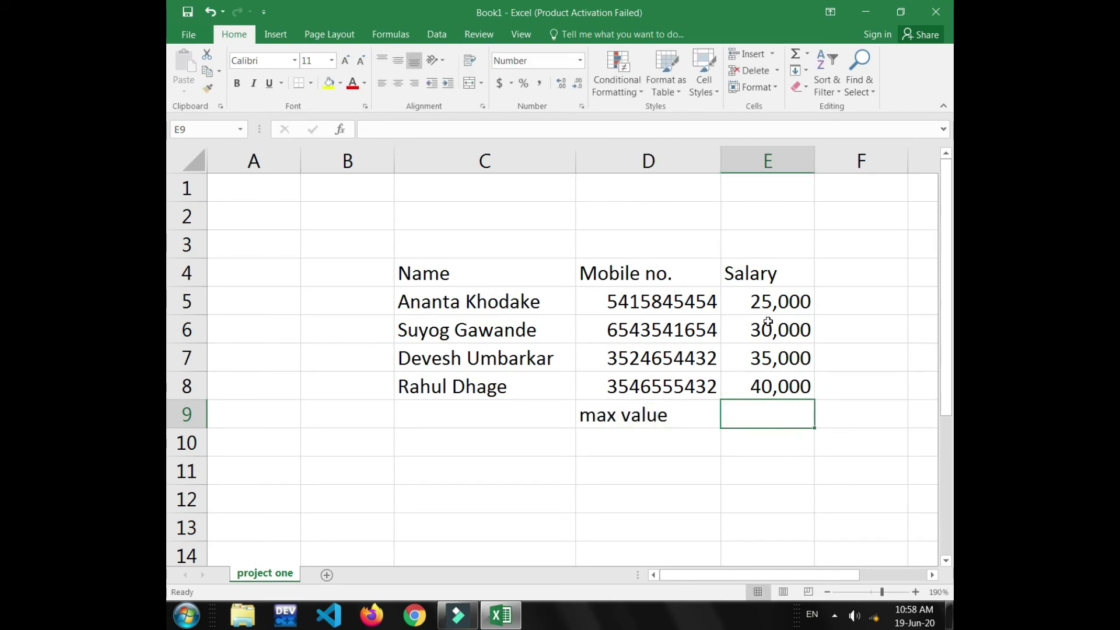
# Step: Select E5:E9 and apply AutoSum Max to show 40,000 in E9, then undo it
pyautogui.click(768, 309)
pyautogui.doubleClick(769, 309)
pyautogui.moveTo(811, 301); pyautogui.dragTo(769, 313)
pyautogui.click(769, 309)
pyautogui.click(752, 301)
pyautogui.click(802, 301)
pyautogui.click(781, 268)
pyautogui.moveTo(775, 303)
pyautogui.mouseDown()
pyautogui.moveTo(775, 408)
pyautogui.moveTo(760, 414)
pyautogui.mouseUp()
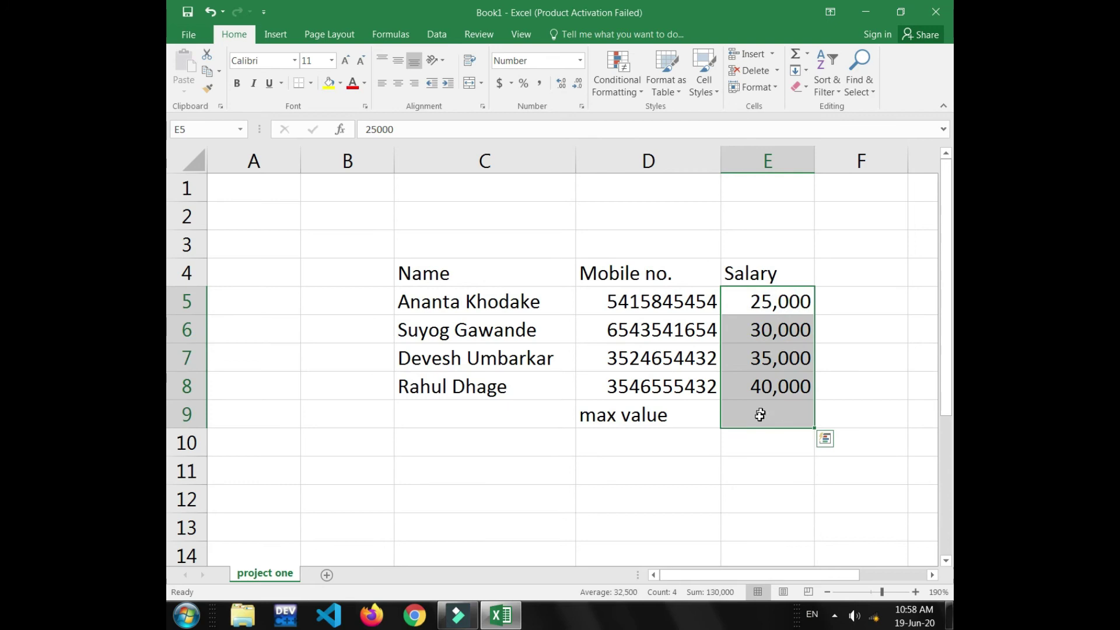
pyautogui.click(808, 56)
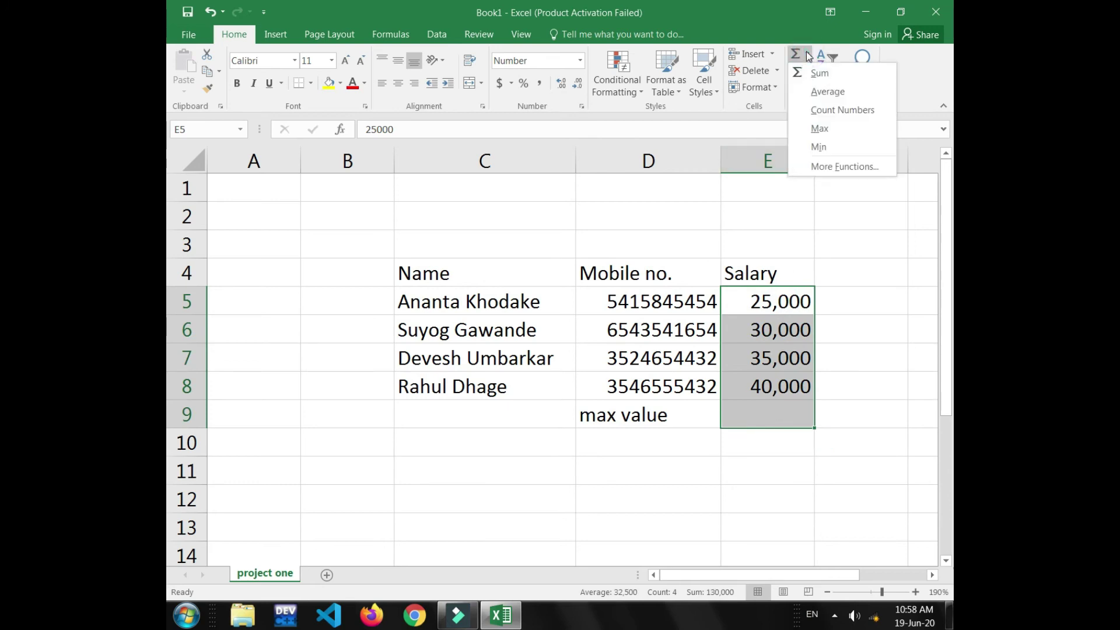
pyautogui.click(820, 128)
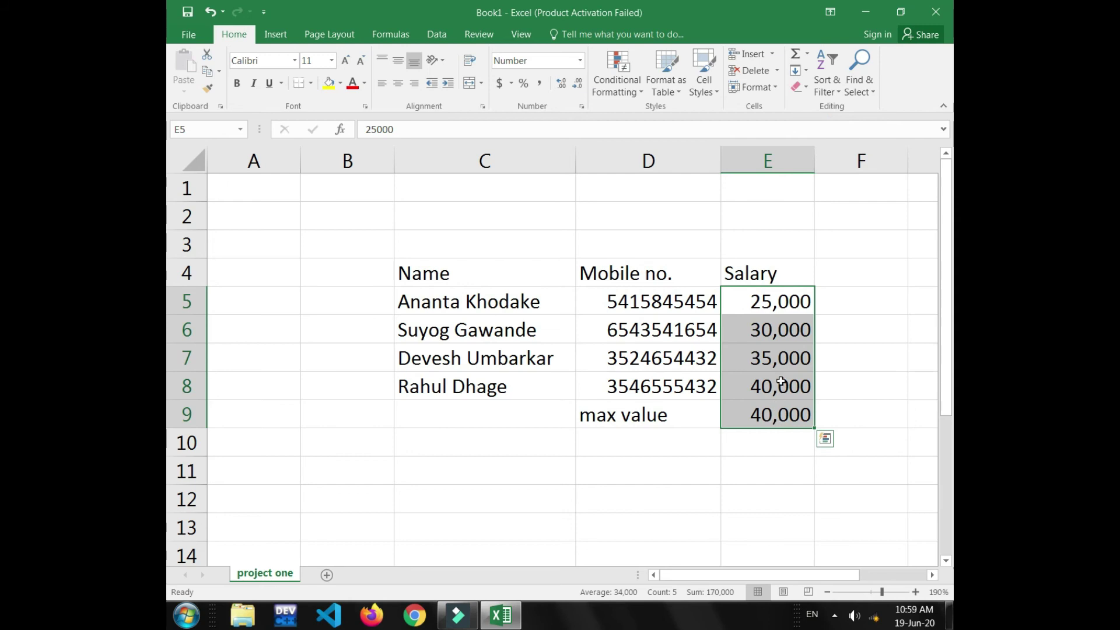
pyautogui.hotkey('ctrl', 'z')
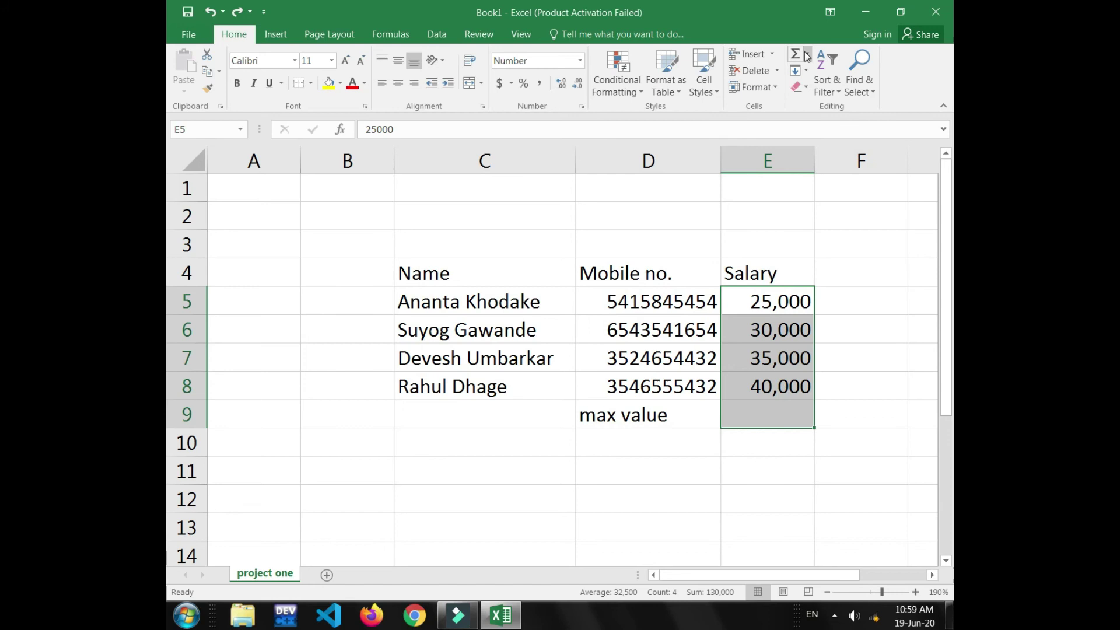
# Step: Fill 25,000 from E5 down through E9 with Fill Down
pyautogui.click(807, 54)
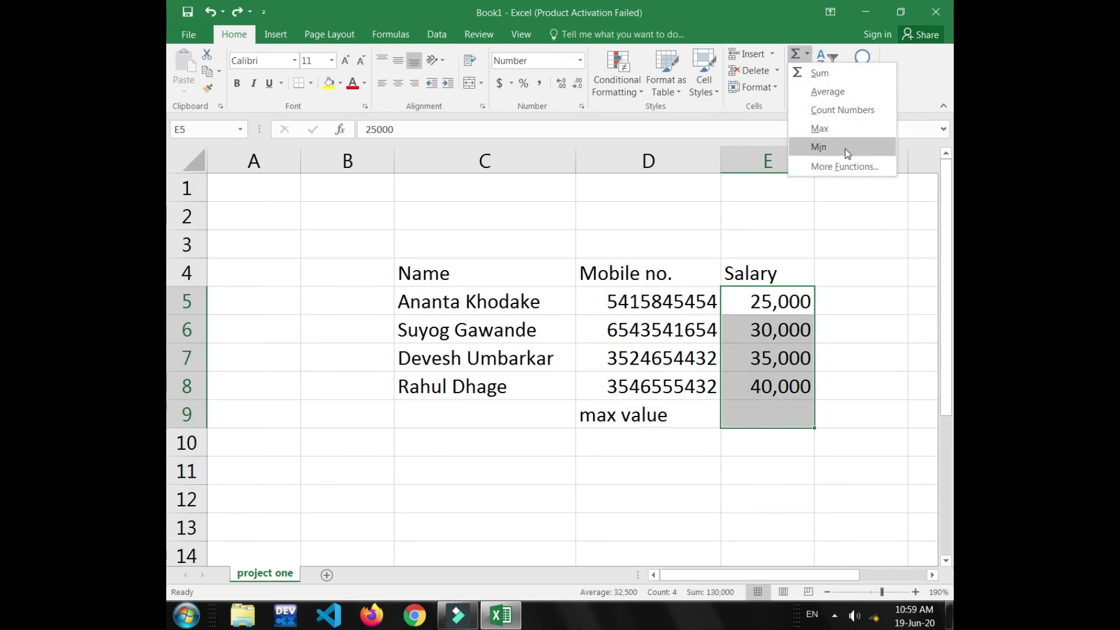
pyautogui.click(840, 300)
pyautogui.click(803, 70)
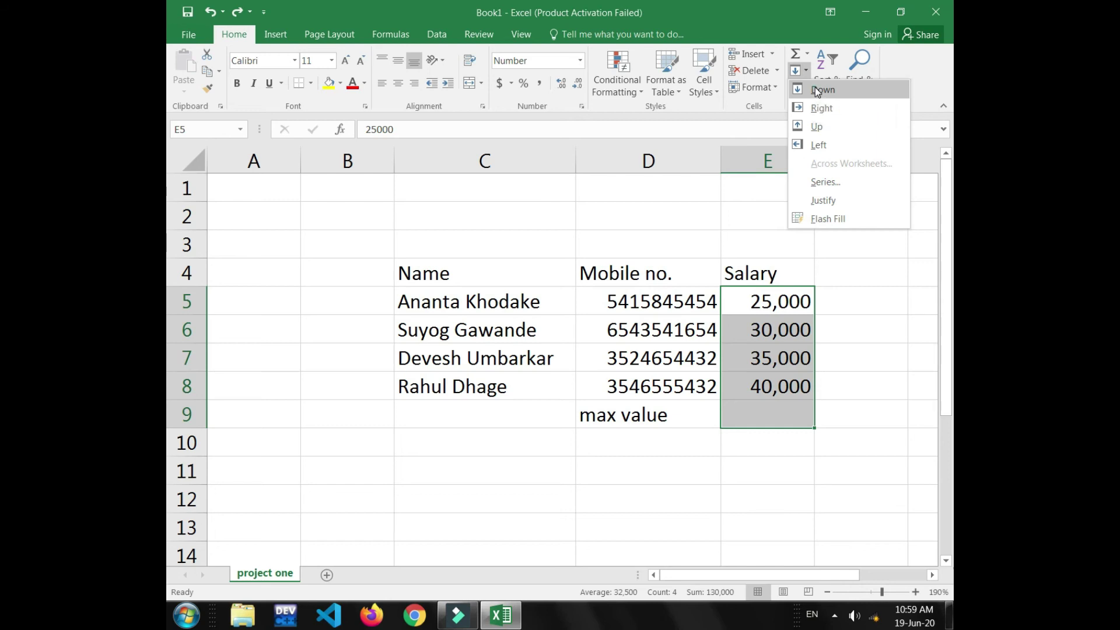
pyautogui.click(816, 91)
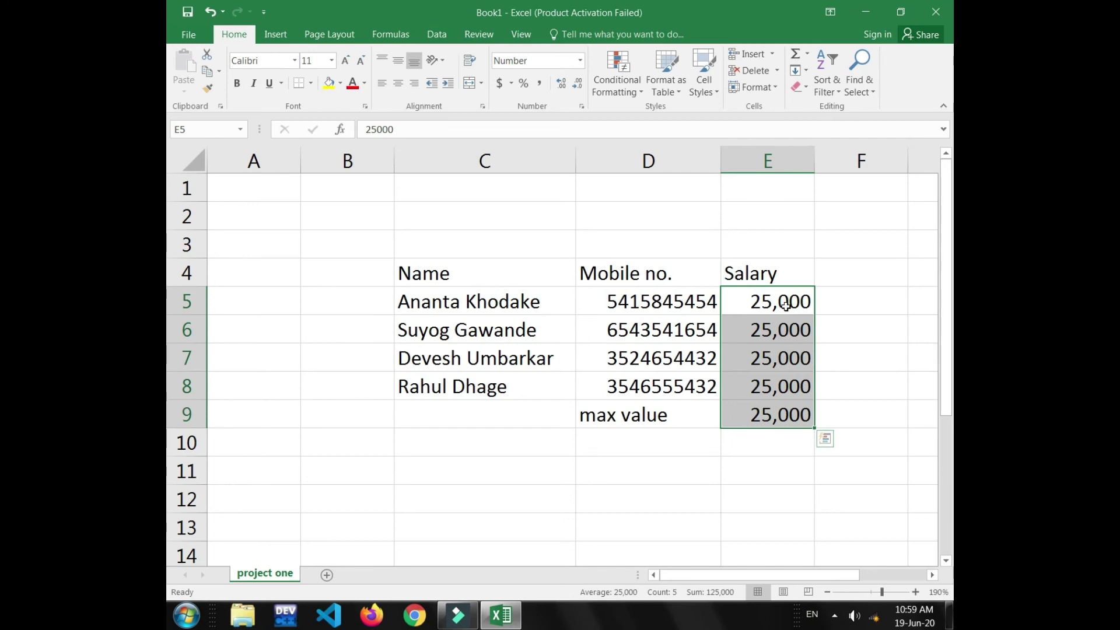
# Step: Undo the Fill Down so the salary column returns to its original values
pyautogui.click(802, 89)
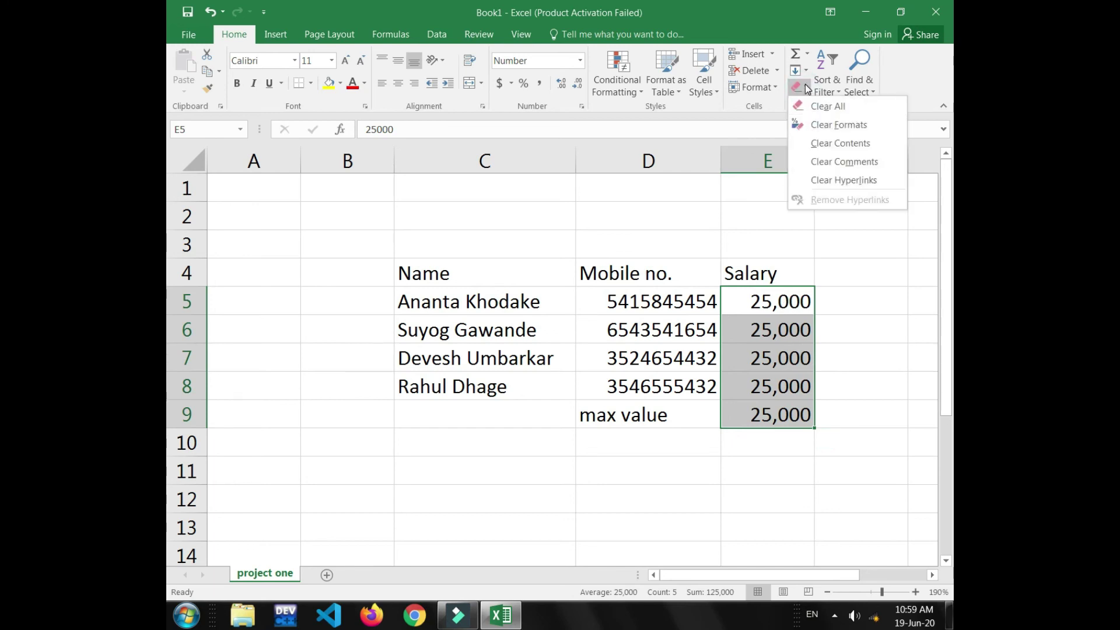
pyautogui.click(804, 87)
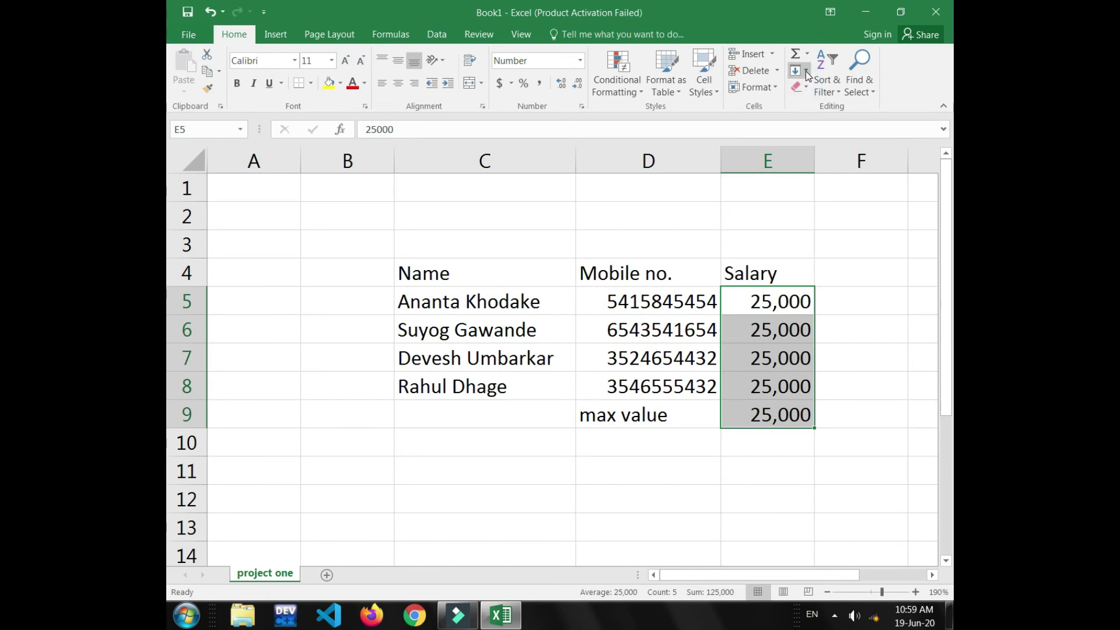
pyautogui.click(806, 71)
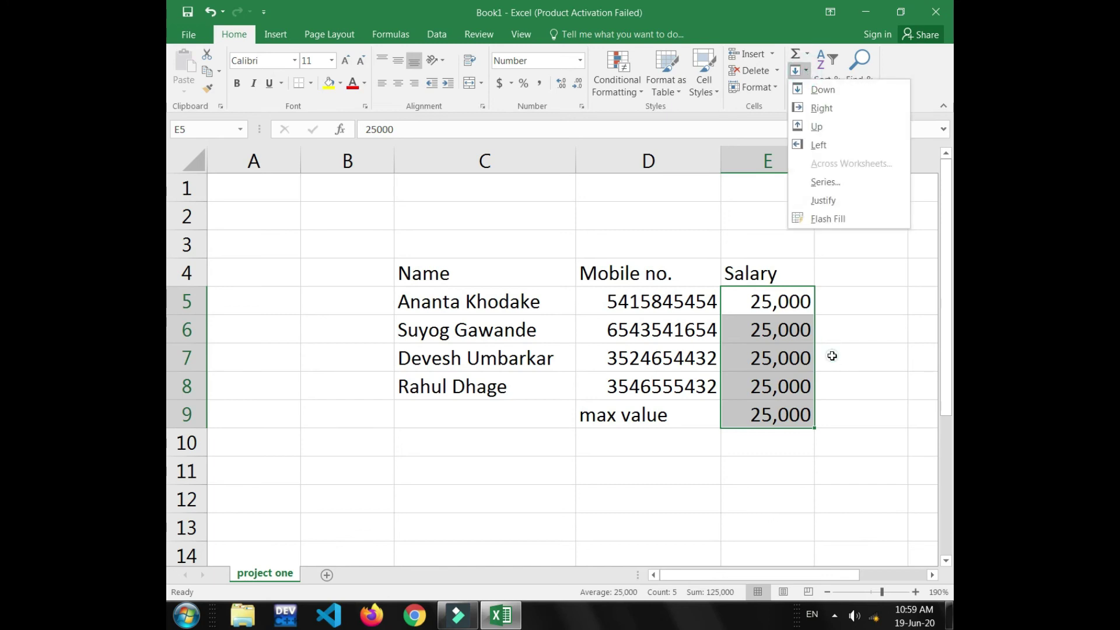
pyautogui.press('Escape')
pyautogui.hotkey('ctrl', 'z')
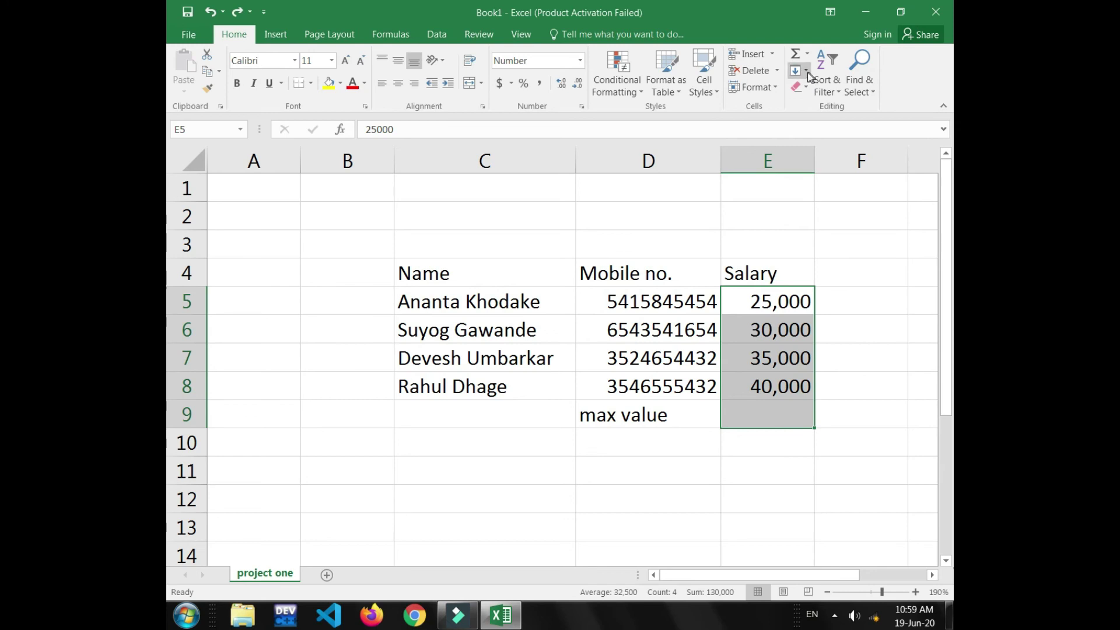
# Step: Try Fill Up on the salary cells and undo it
pyautogui.click(806, 71)
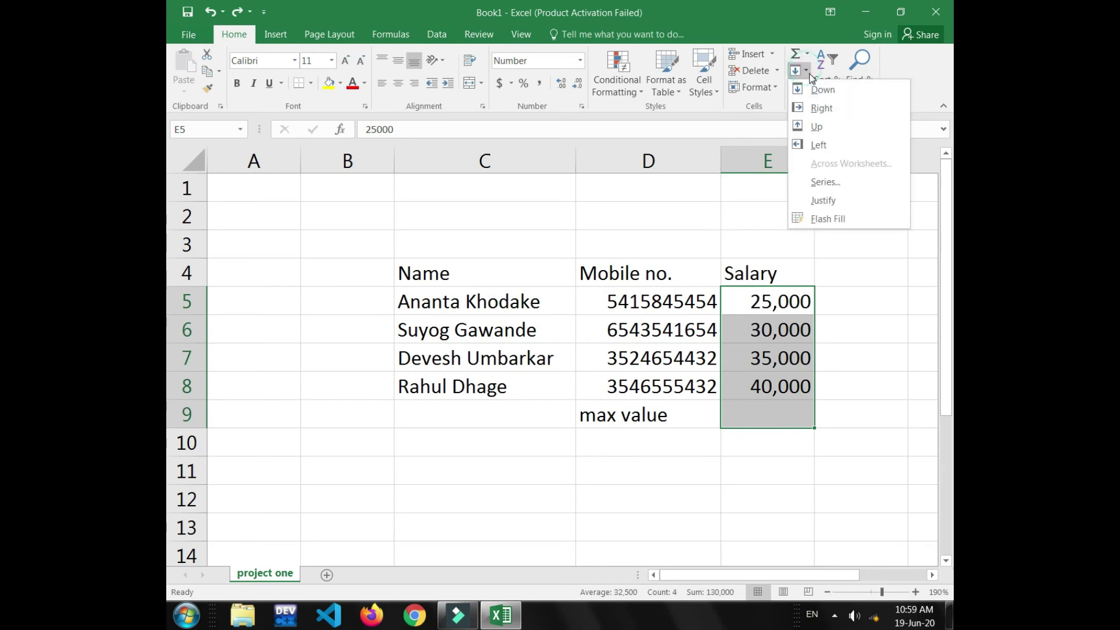
pyautogui.click(827, 129)
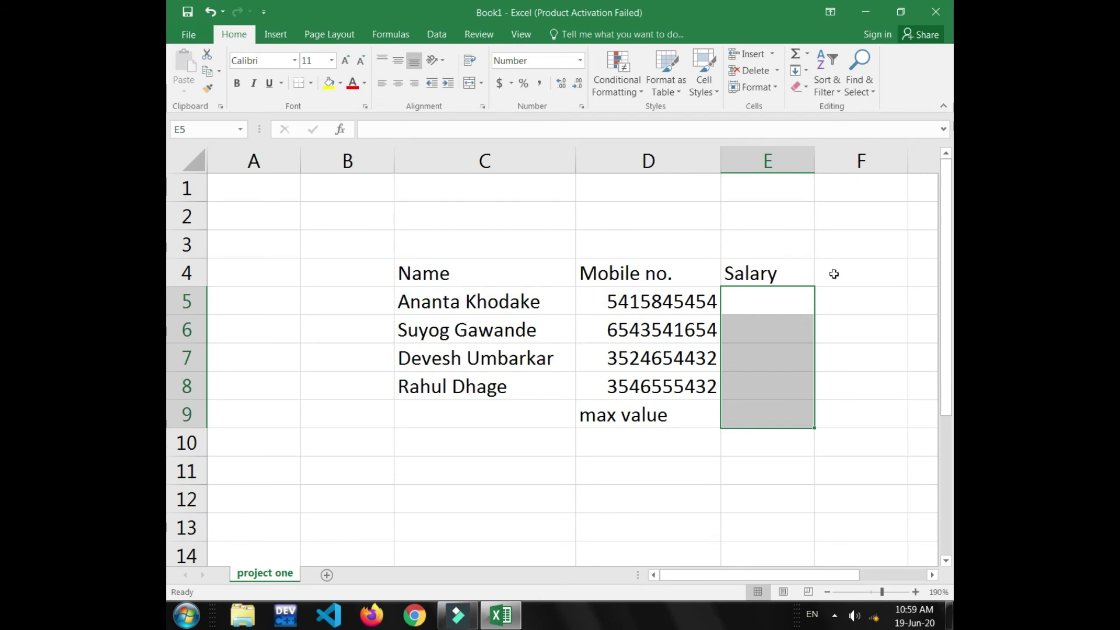
pyautogui.hotkey('ctrl', 'z')
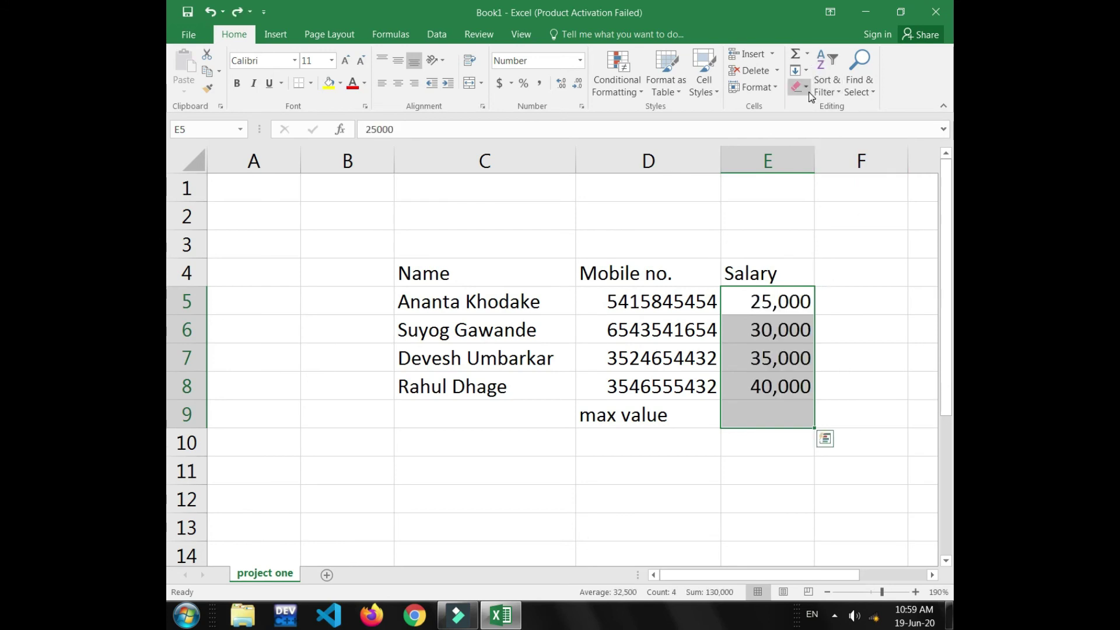
# Step: Clear the salary cells, undo the clearing, and bring up E5's right-click menu
pyautogui.click(809, 91)
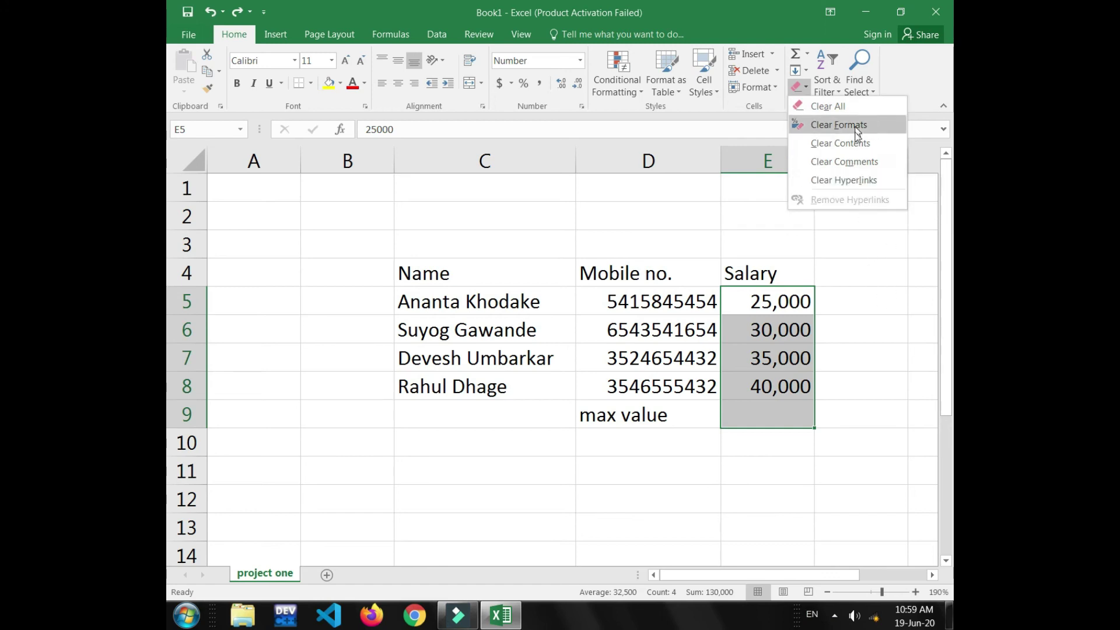
pyautogui.click(855, 149)
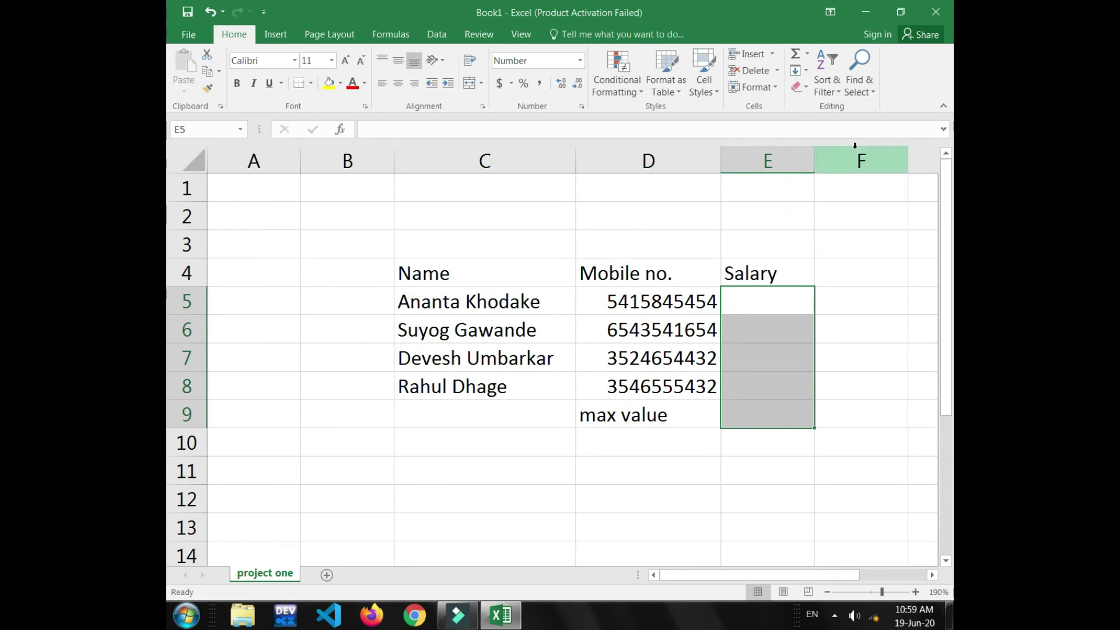
pyautogui.hotkey('ctrl', 'z')
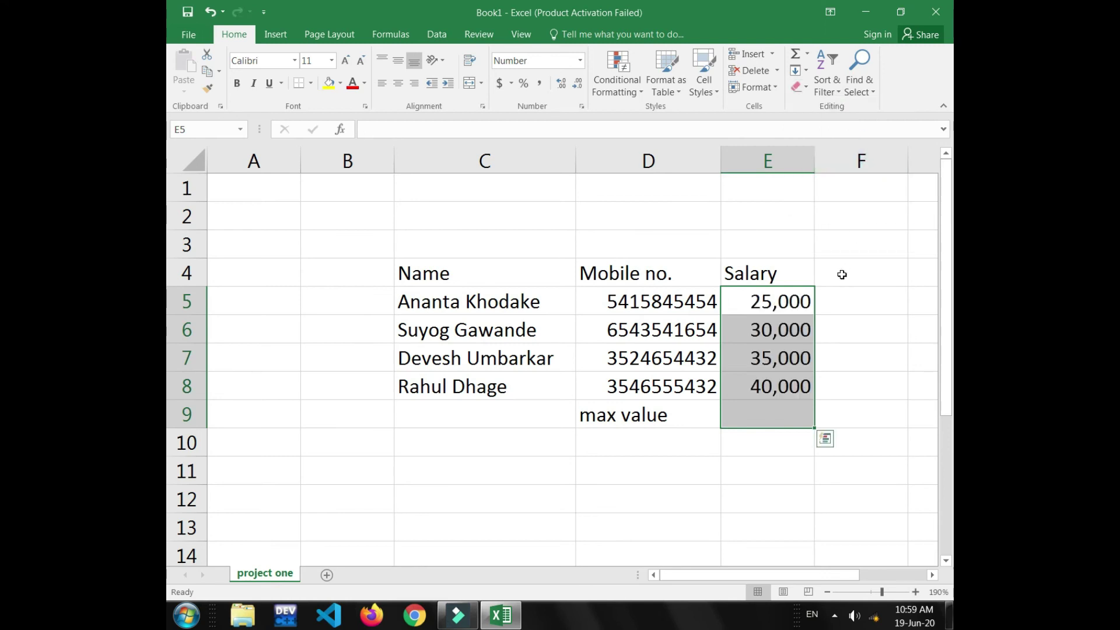
pyautogui.click(798, 87)
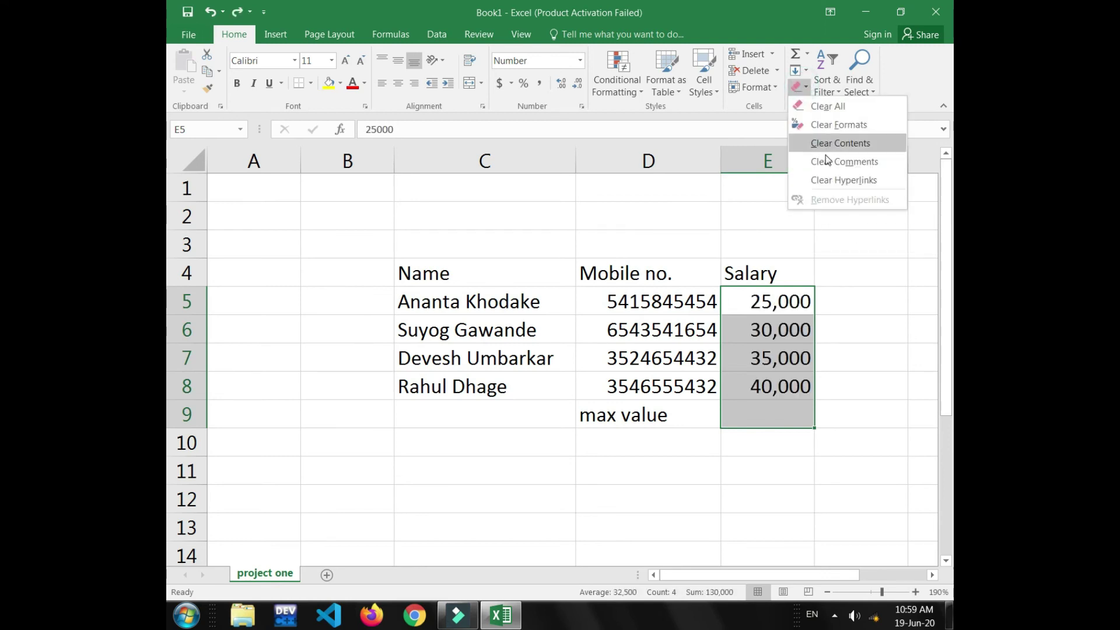
pyautogui.click(788, 316)
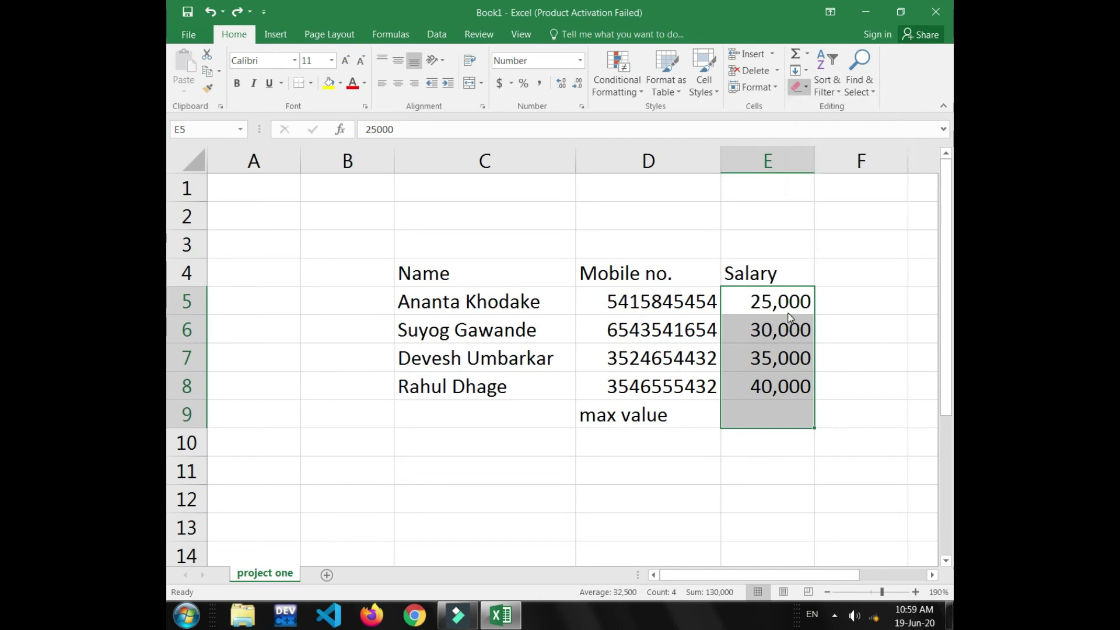
pyautogui.rightClick(789, 308)
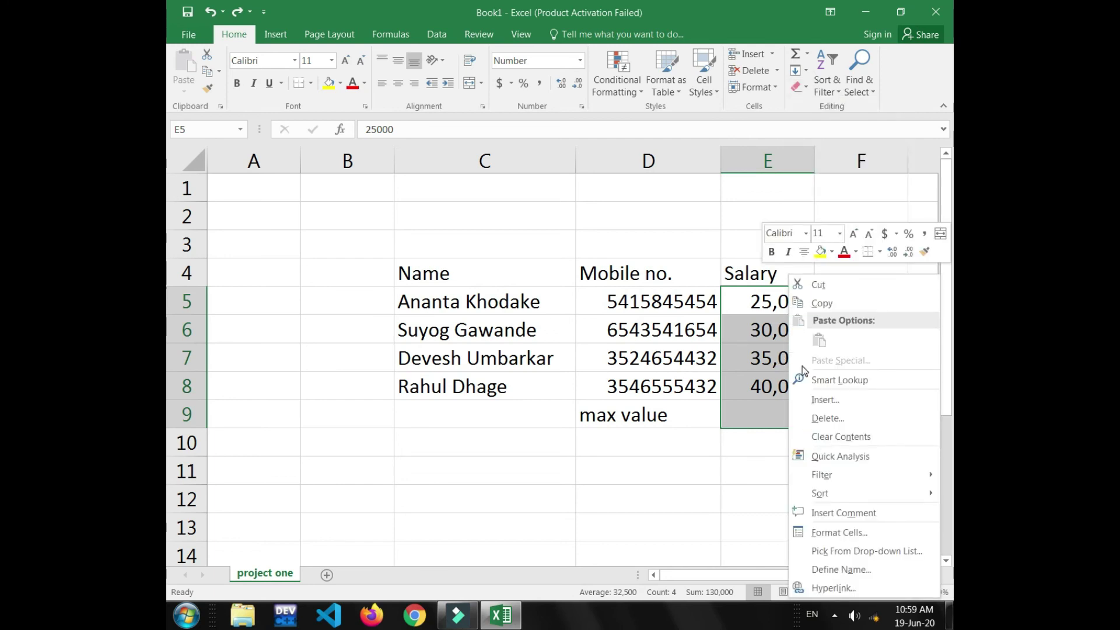
# Step: Add the comment 'my comment' to salary cell E5 (25,000) and reselect E5
pyautogui.click(836, 514)
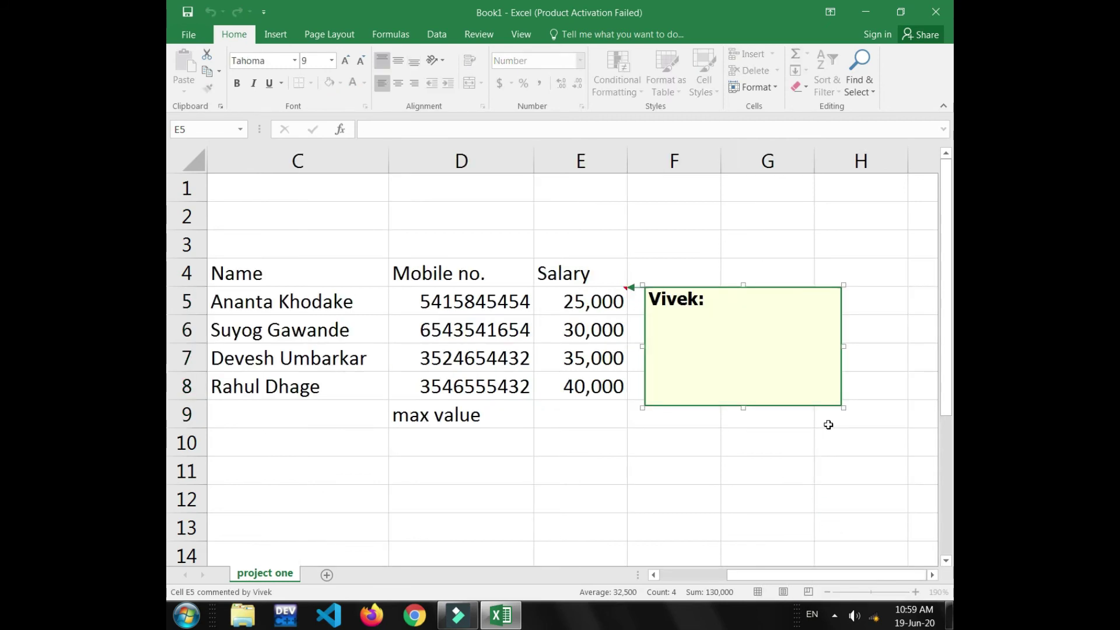
pyautogui.press('BackSpace')
pyautogui.press('BackSpace')
pyautogui.press('BackSpace')
pyautogui.write('my comment')
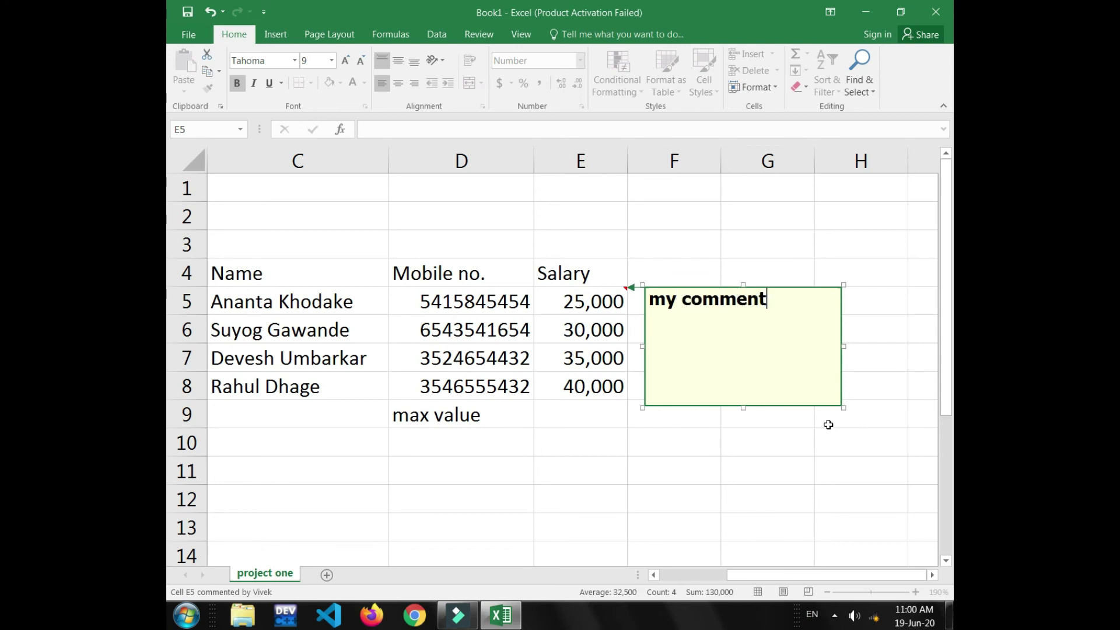
pyautogui.click(793, 473)
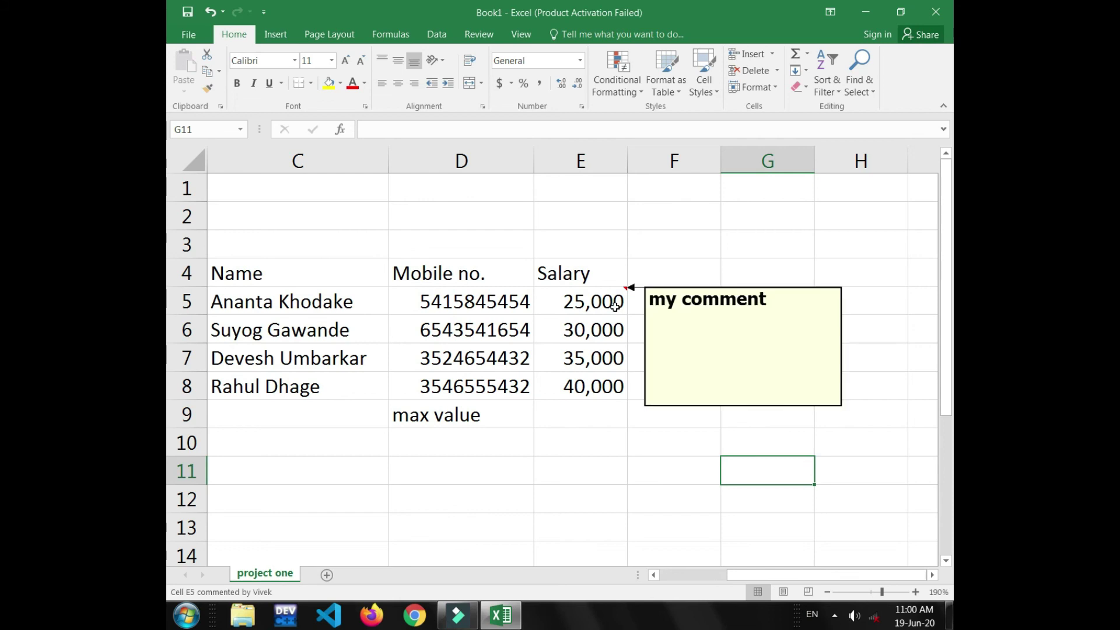
pyautogui.moveTo(603, 302)
pyautogui.click(615, 307)
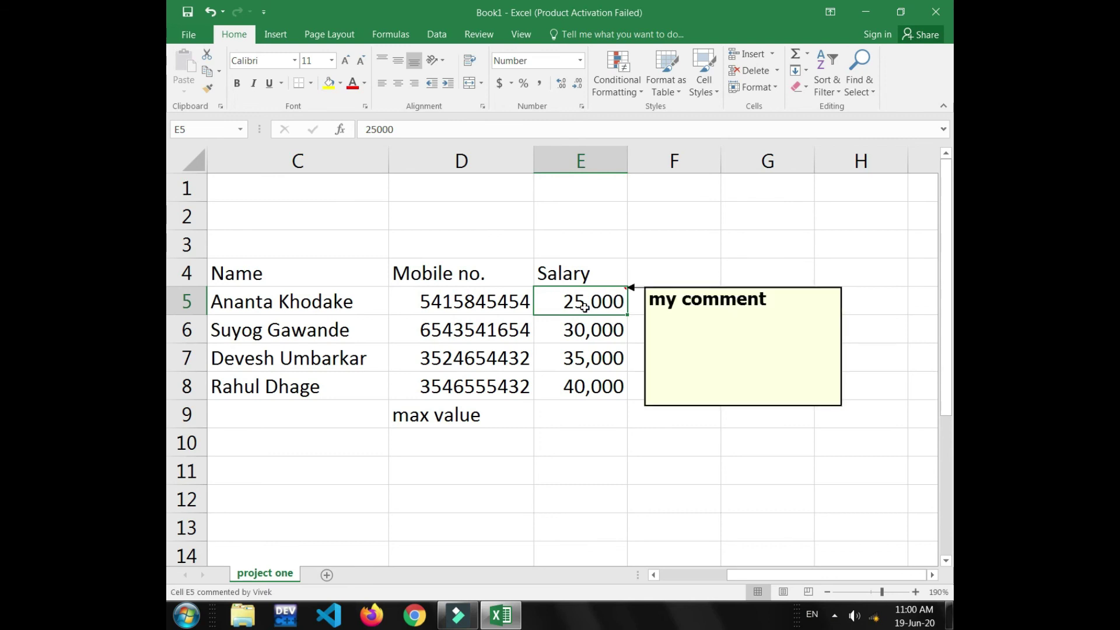
# Step: Remove the comment from cell E5 with Clear Comments
pyautogui.click(798, 87)
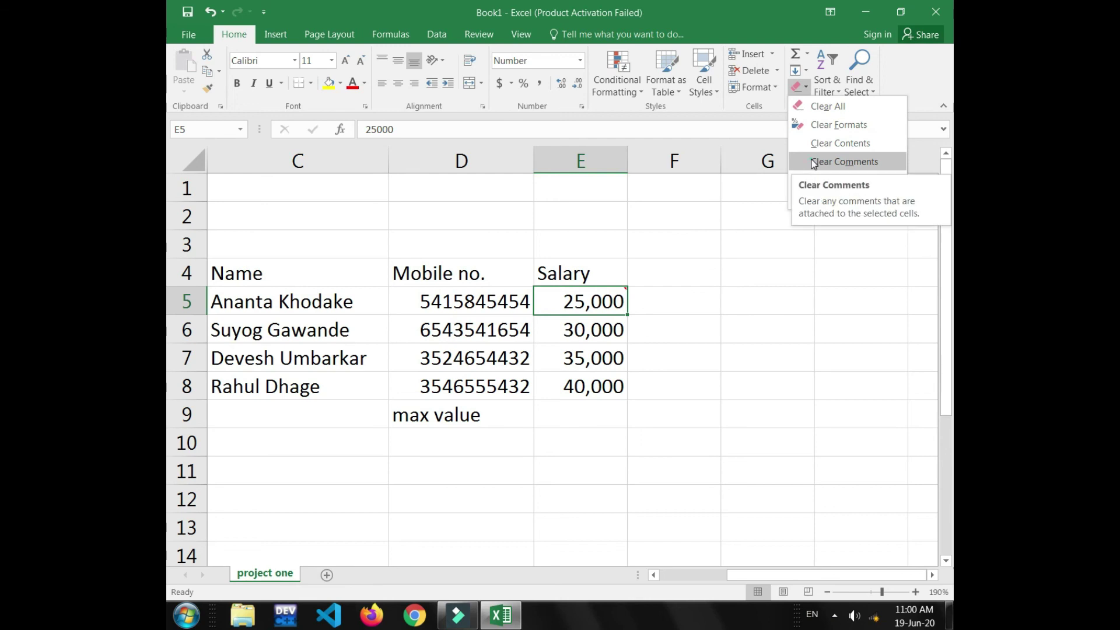
pyautogui.click(813, 161)
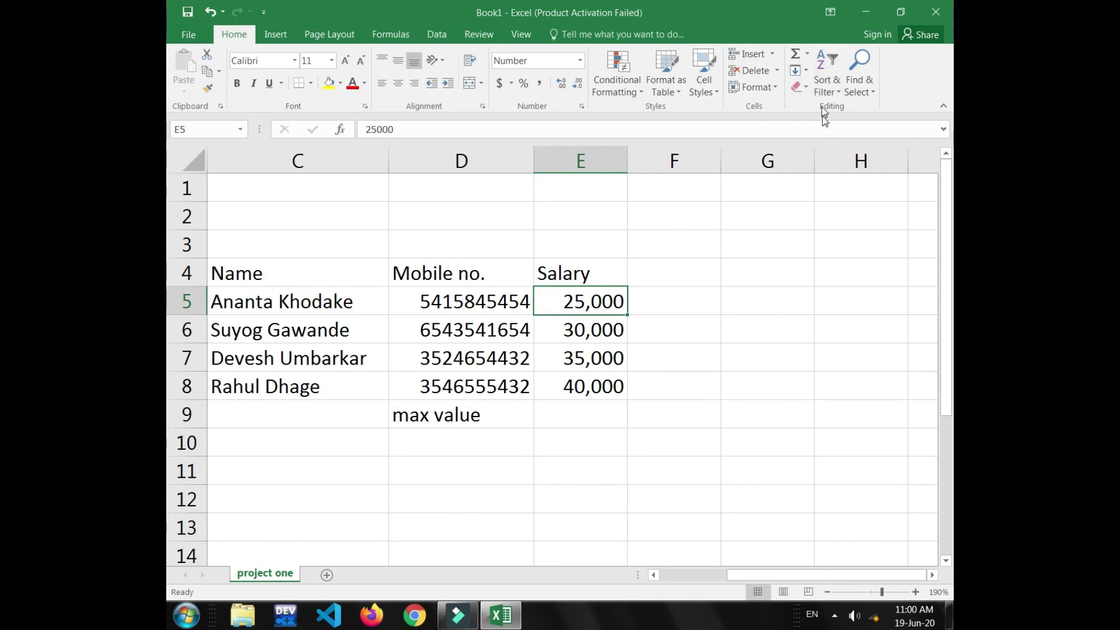
# Step: Sort the Name column C4:C8 A to Z, expanding the selection to keep rows together
pyautogui.moveTo(295, 269); pyautogui.dragTo(298, 386)
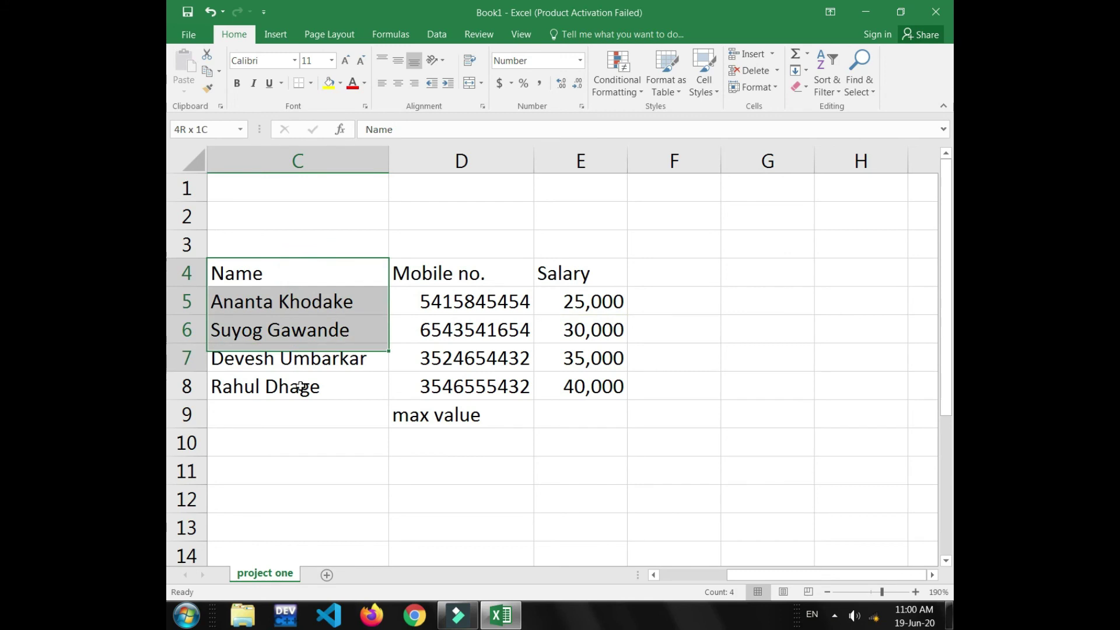
pyautogui.click(824, 86)
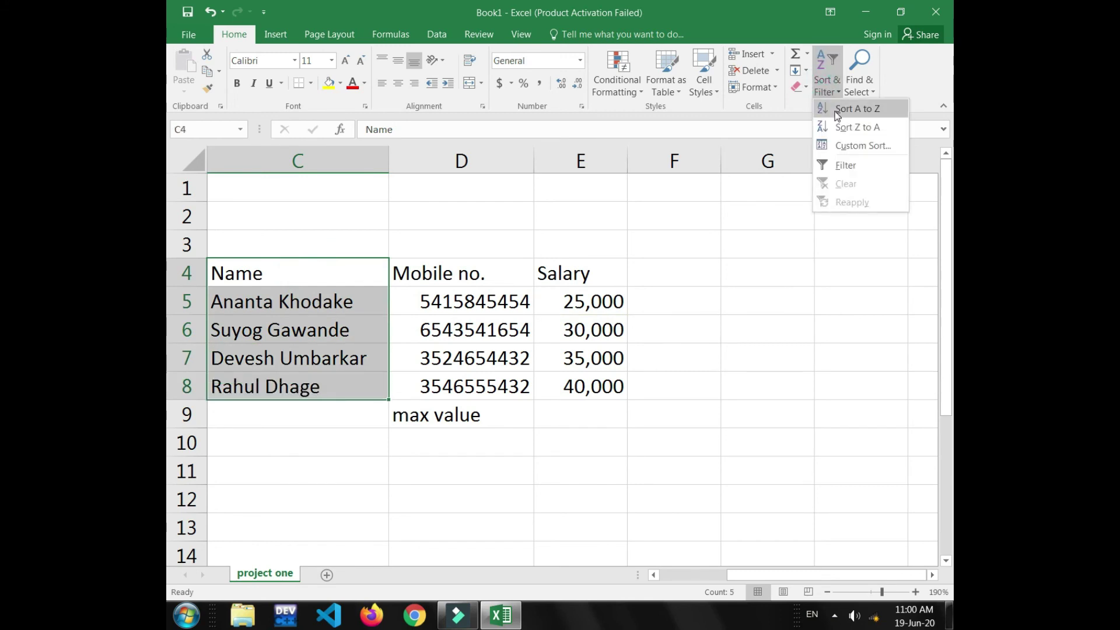
pyautogui.click(836, 111)
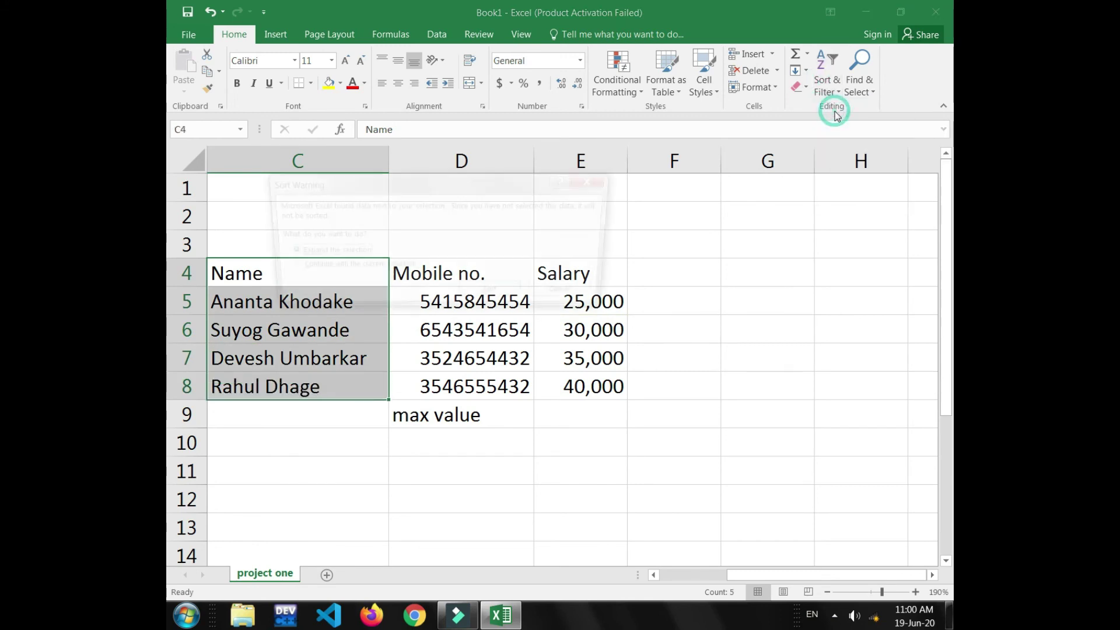
pyautogui.click(519, 296)
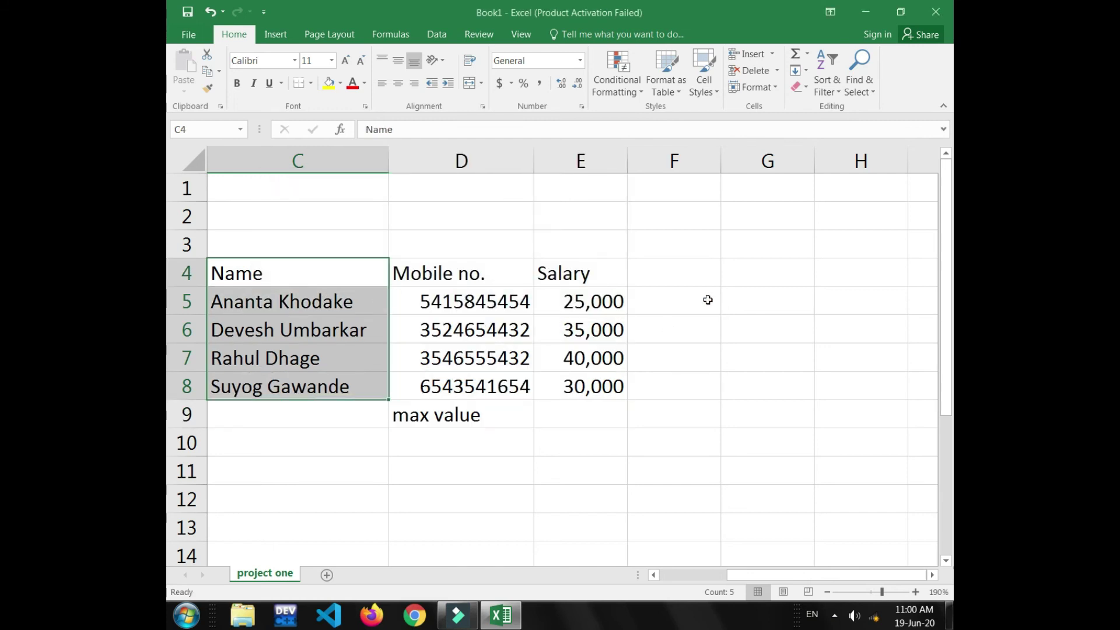
# Step: Re-sort the table rows Z to A by name, expanding the selection
pyautogui.click(827, 82)
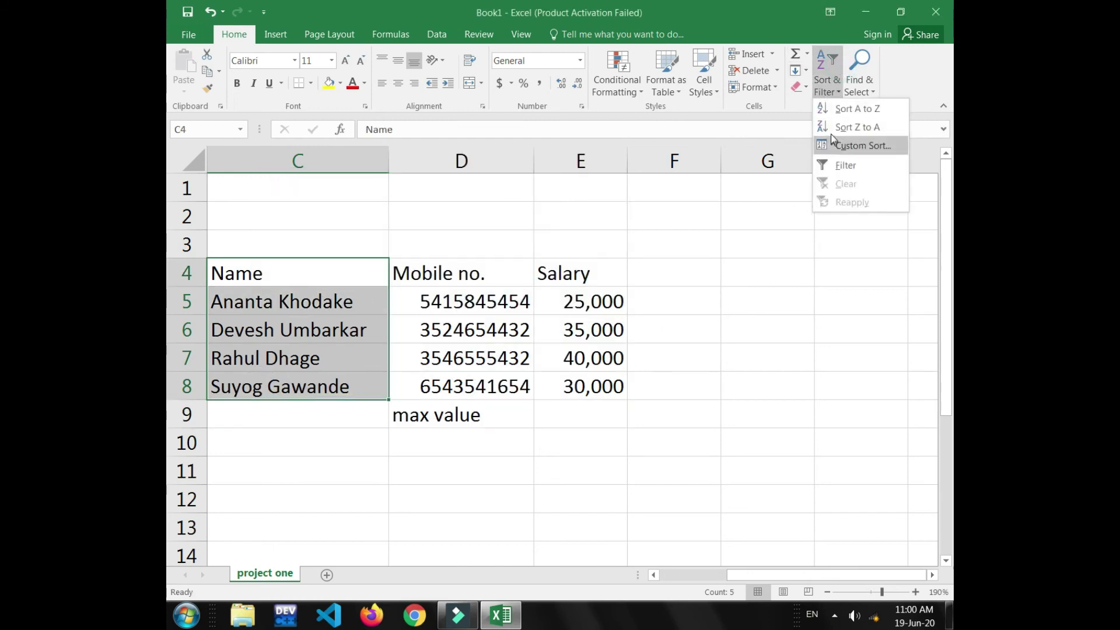
pyautogui.click(840, 127)
pyautogui.click(495, 296)
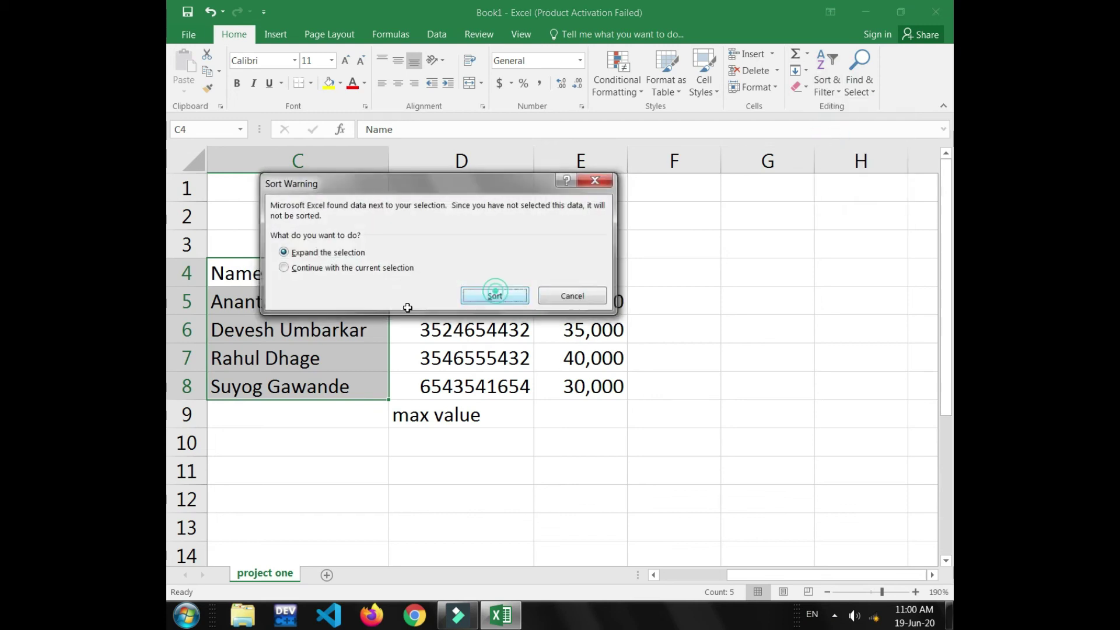
pyautogui.click(831, 87)
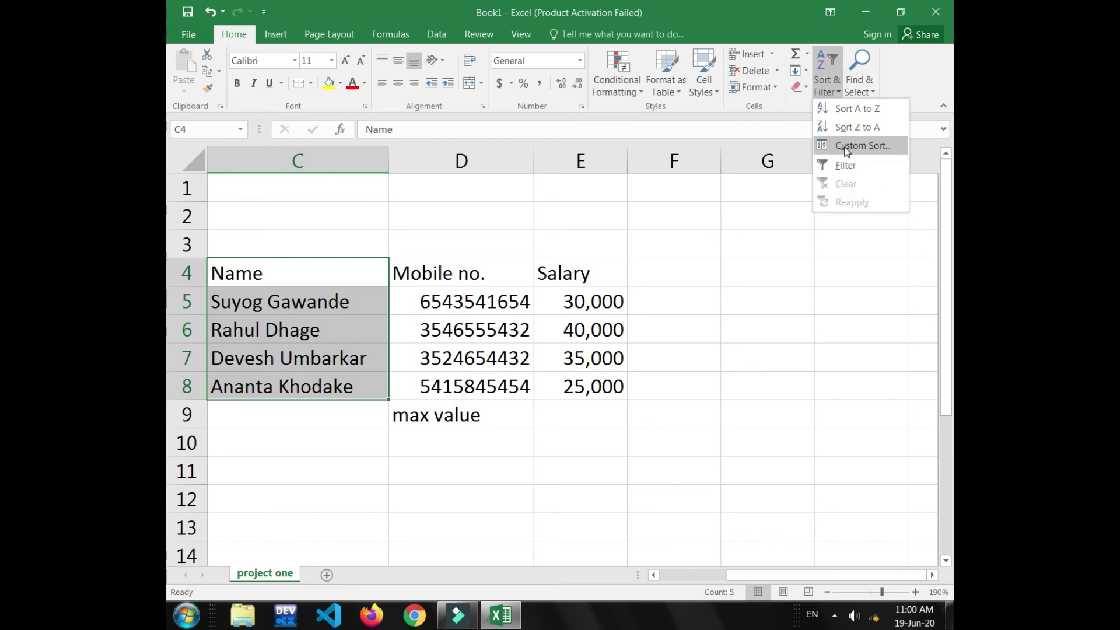
pyautogui.click(790, 264)
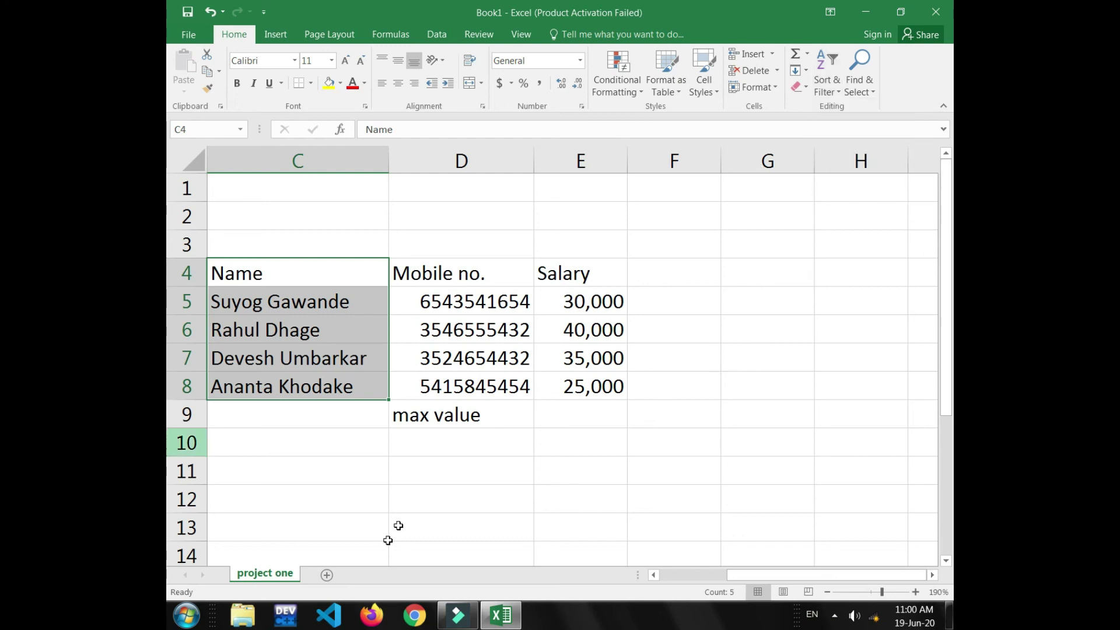
pyautogui.moveTo(735, 576); pyautogui.dragTo(699, 577)
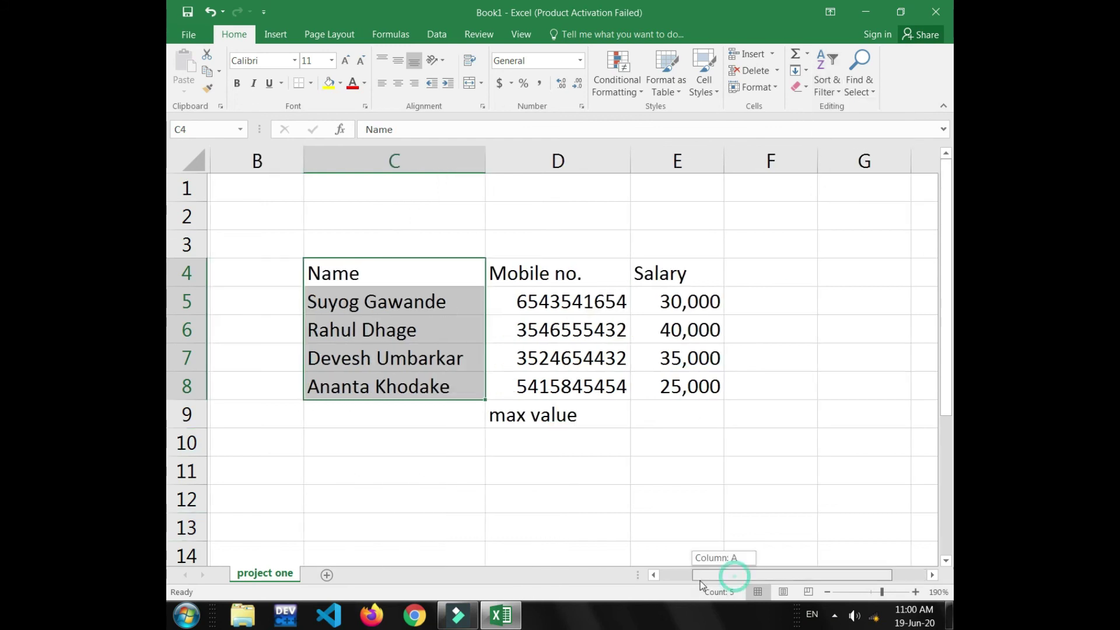
pyautogui.click(864, 87)
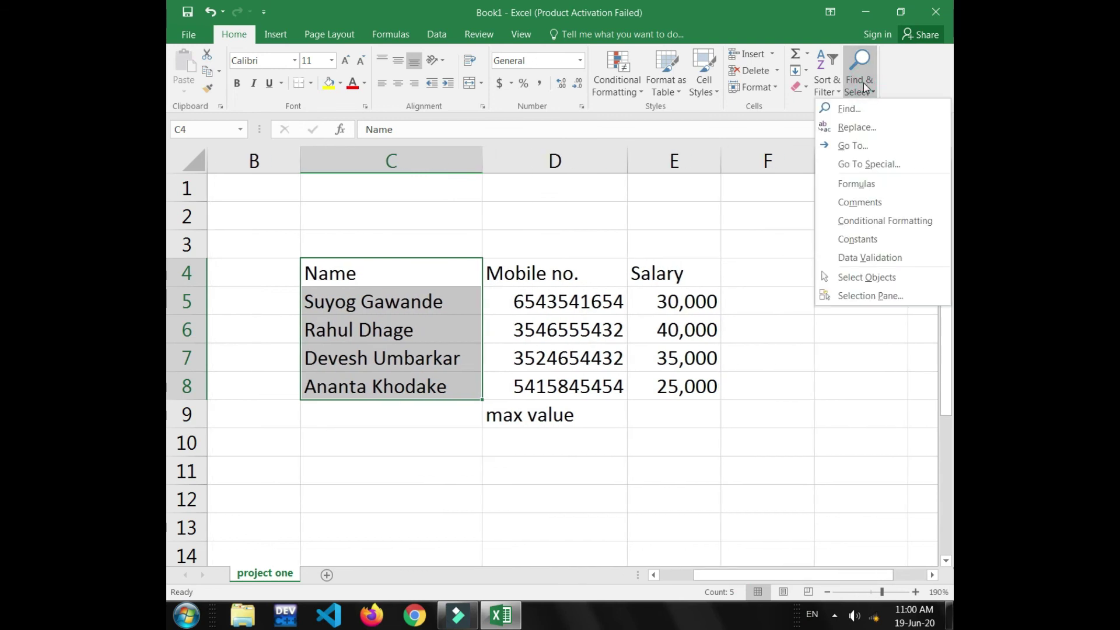
pyautogui.click(860, 110)
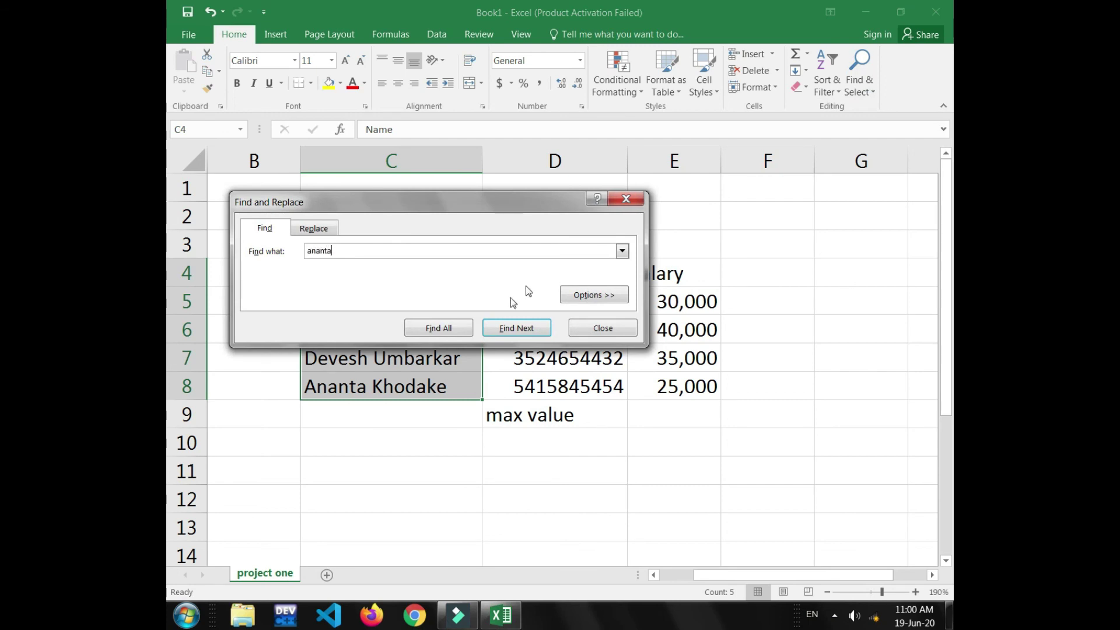
pyautogui.click(470, 324)
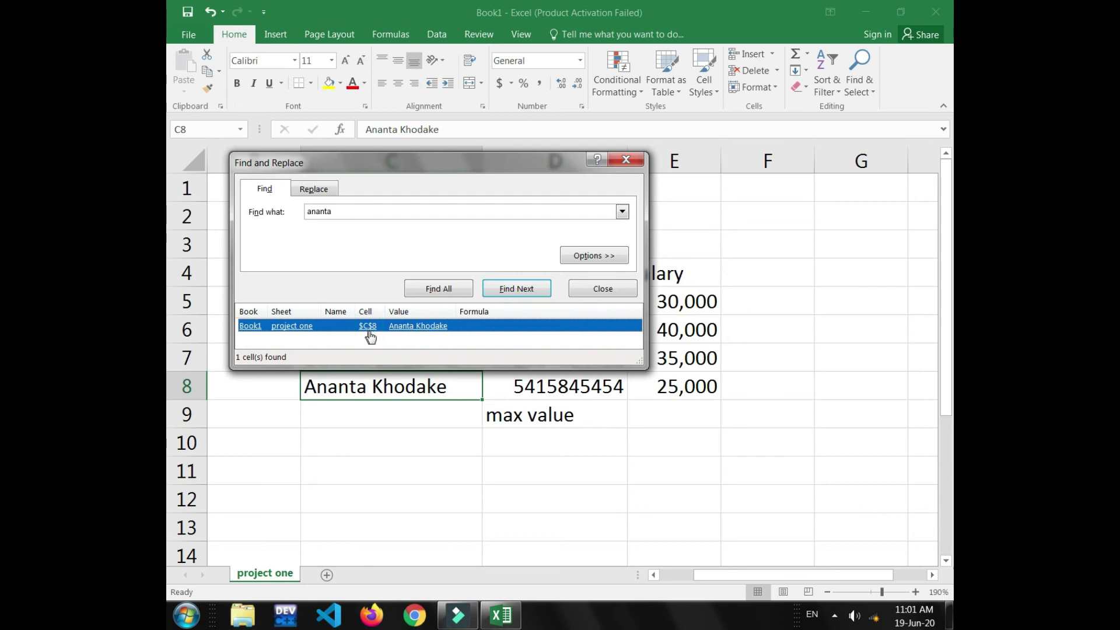
pyautogui.moveTo(525, 168); pyautogui.dragTo(848, 208)
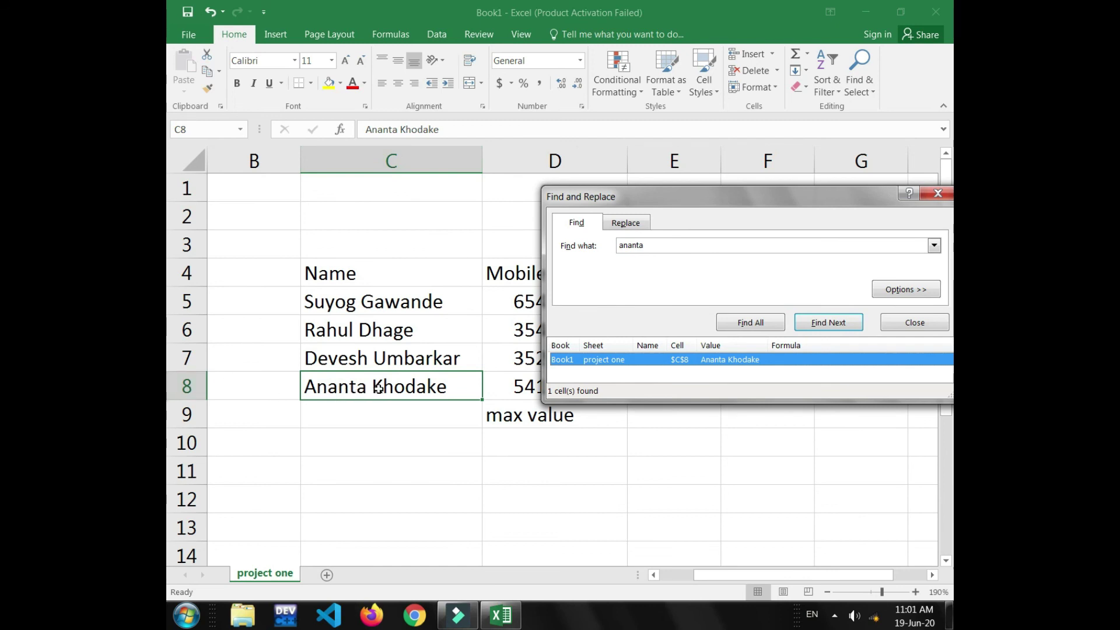
pyautogui.moveTo(701, 194); pyautogui.dragTo(587, 195)
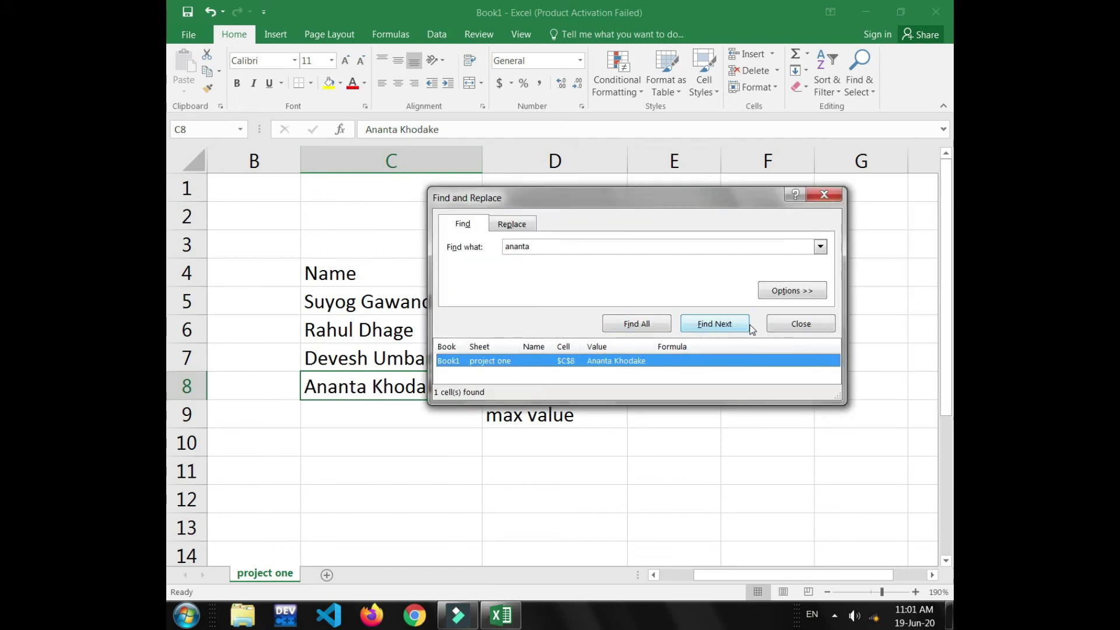
pyautogui.click(800, 324)
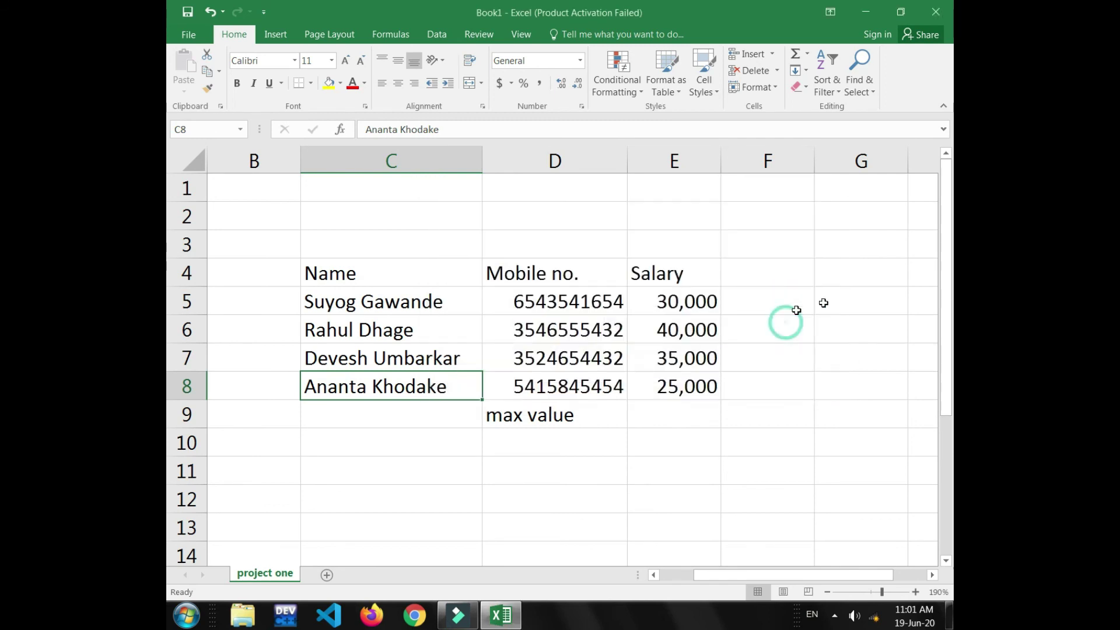
pyautogui.click(869, 76)
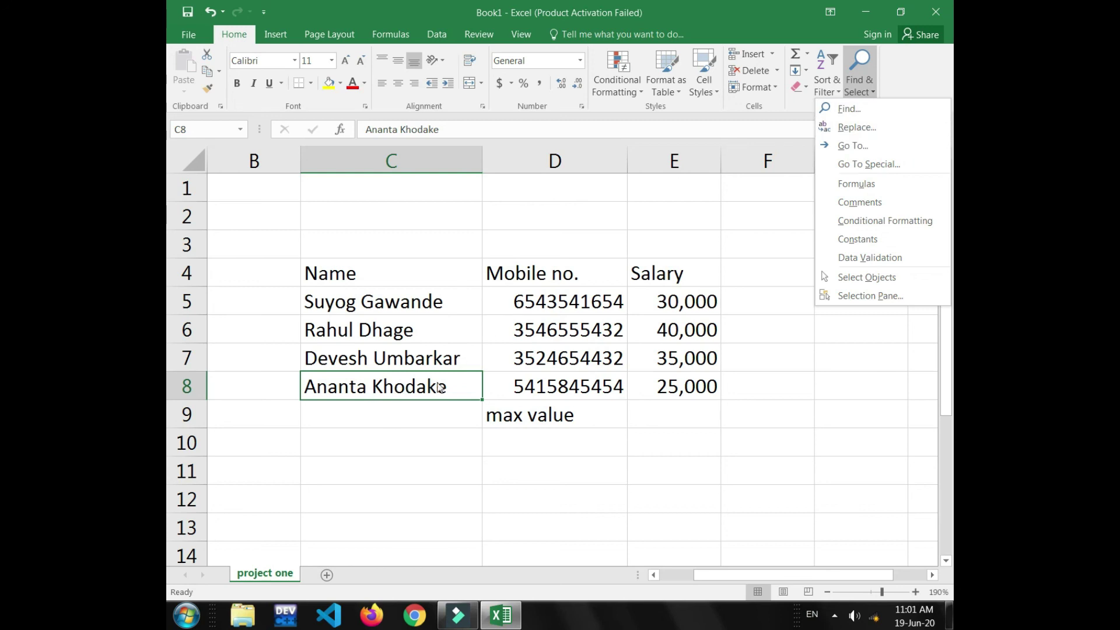
pyautogui.click(843, 128)
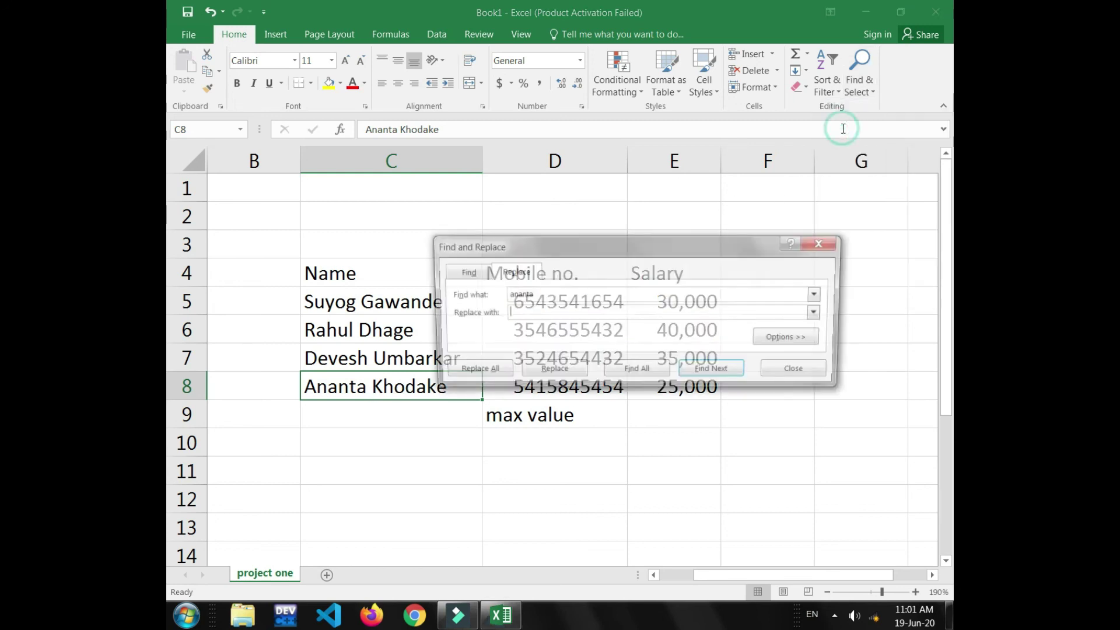
pyautogui.click(517, 309)
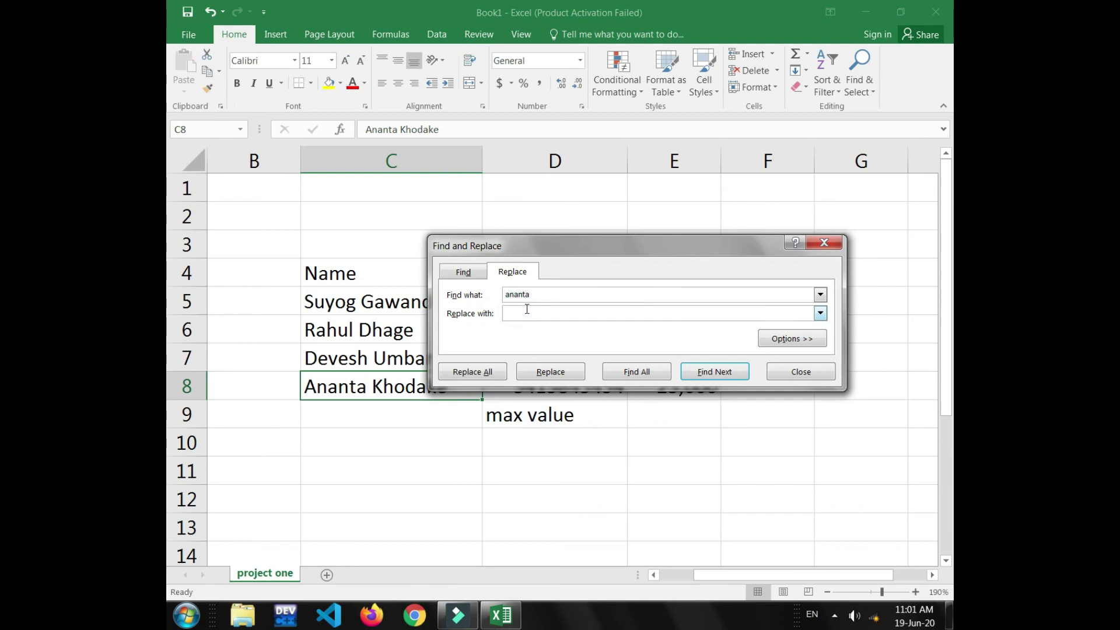
pyautogui.write('mahesh')
pyautogui.click(634, 372)
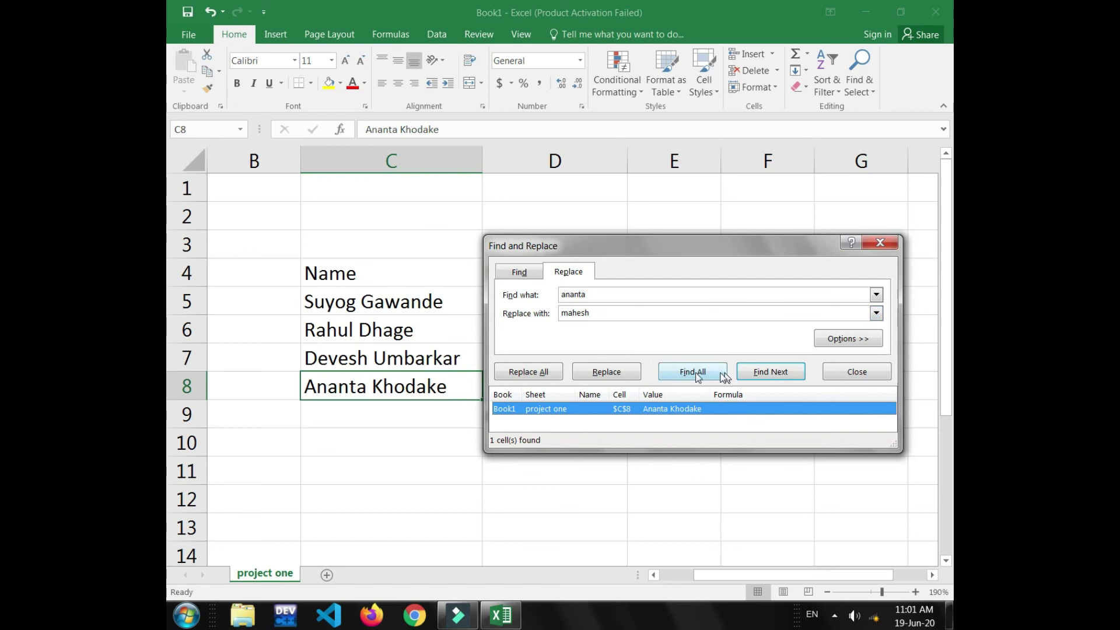
pyautogui.click(580, 373)
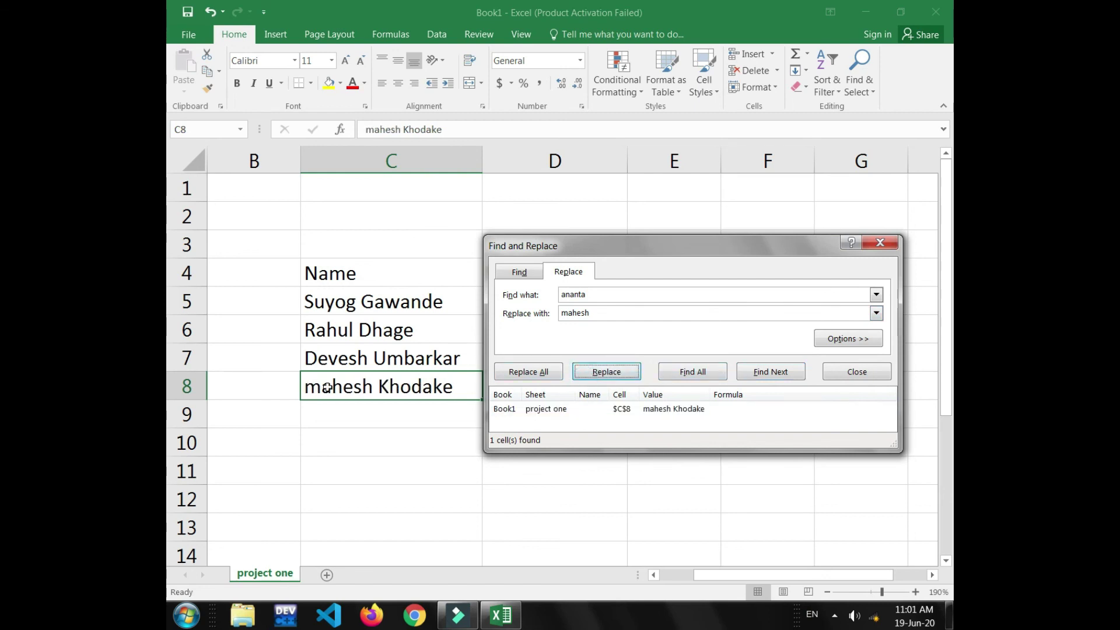
pyautogui.click(350, 387)
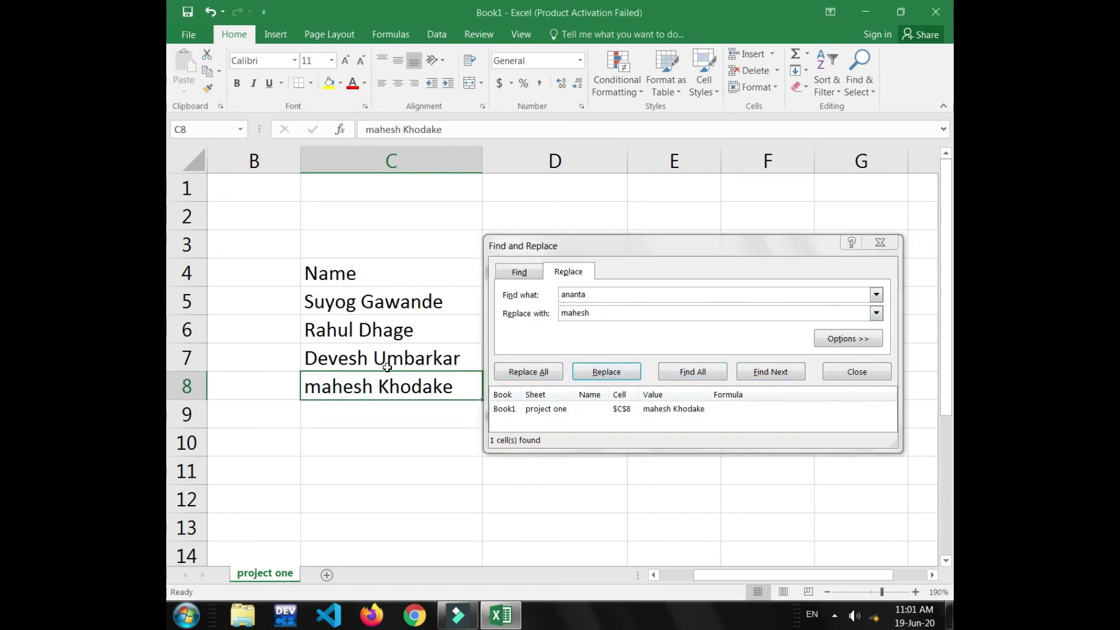
pyautogui.click(880, 243)
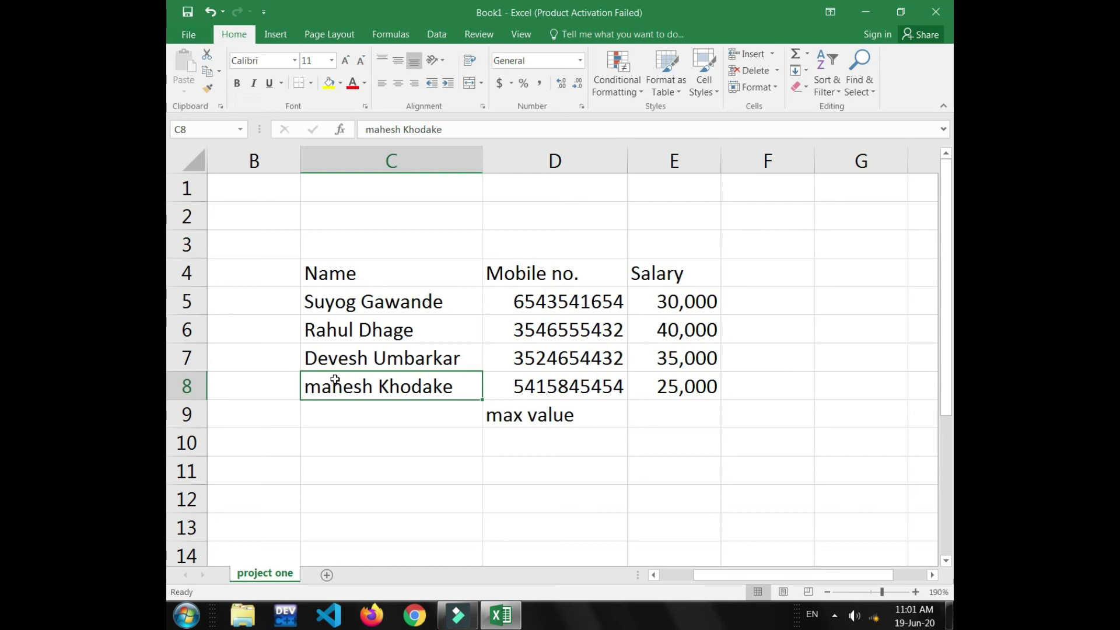
# Step: Jump to cell C6 with Go To, correcting the reference after an error
pyautogui.click(871, 85)
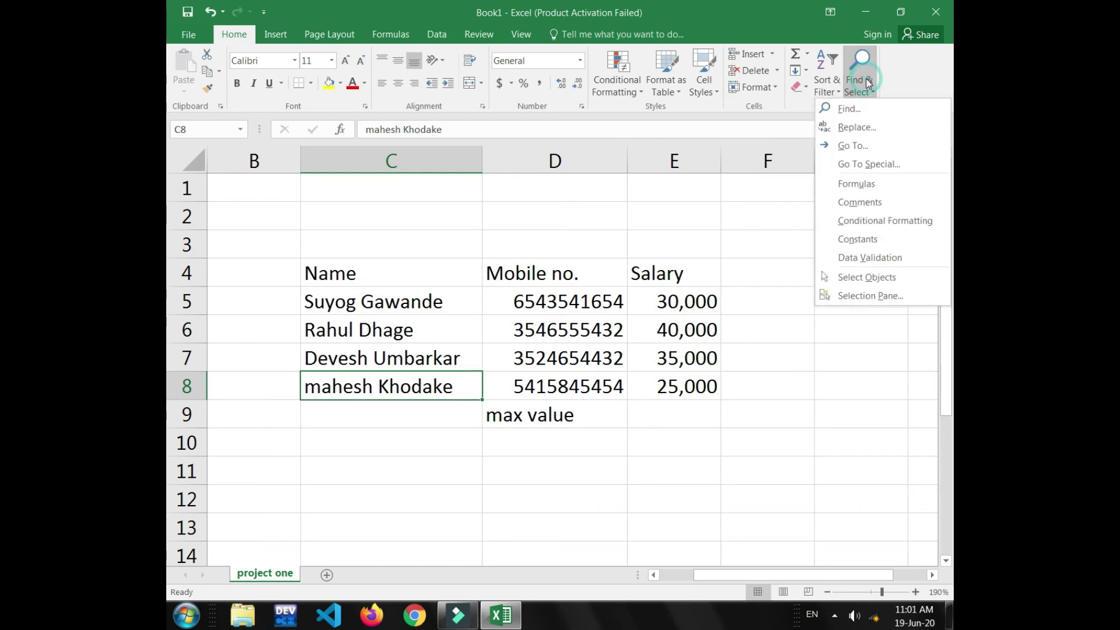
pyautogui.click(852, 145)
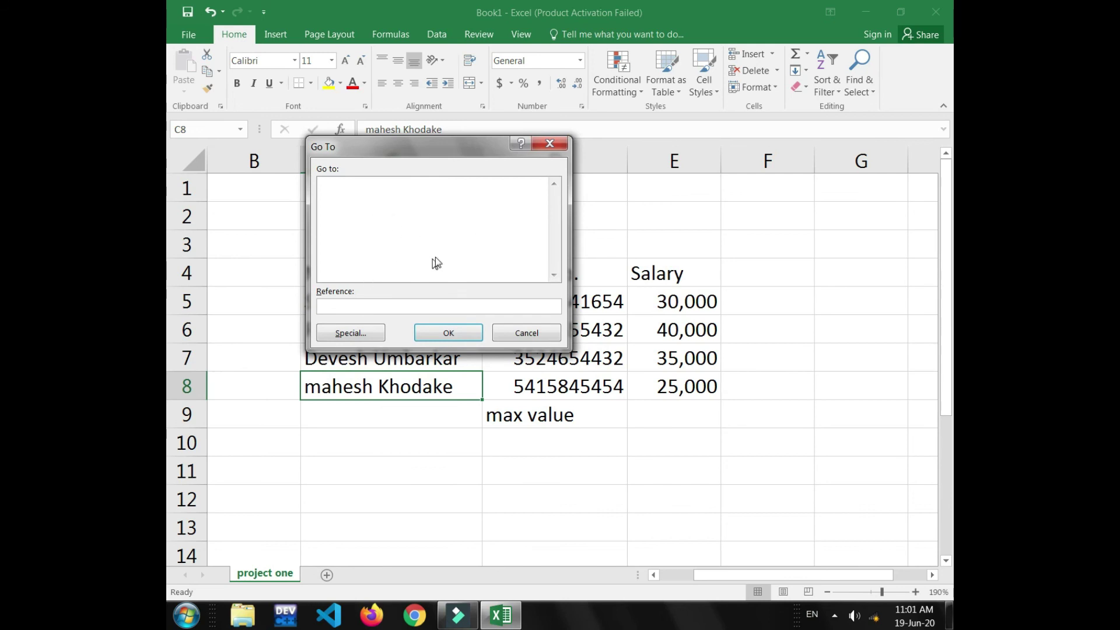
pyautogui.moveTo(446, 146); pyautogui.dragTo(668, 181)
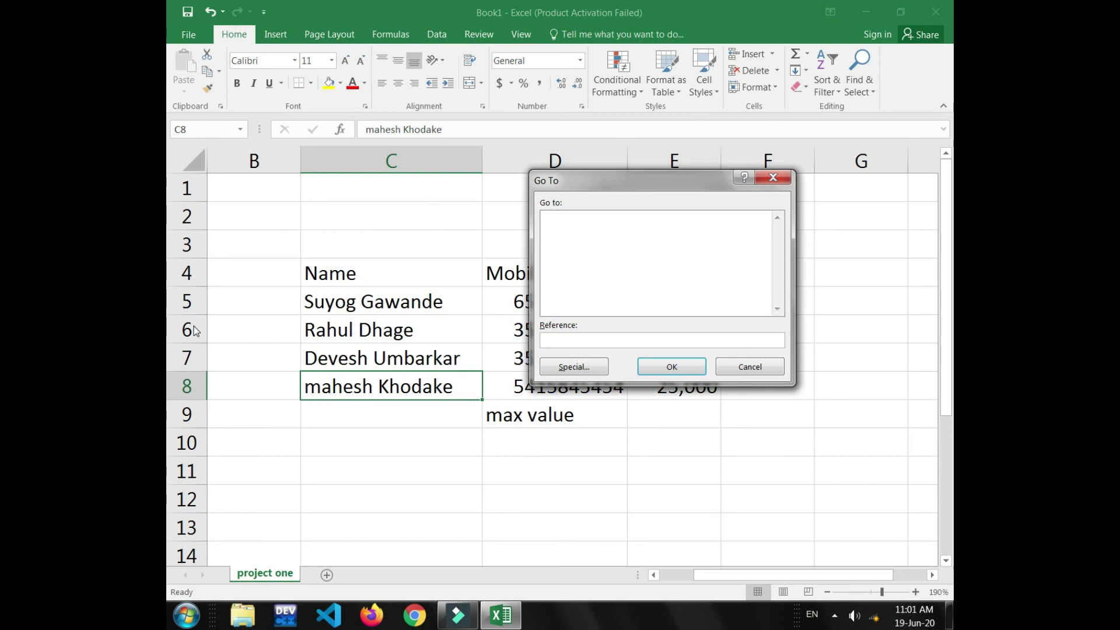
pyautogui.click(568, 339)
pyautogui.click(671, 366)
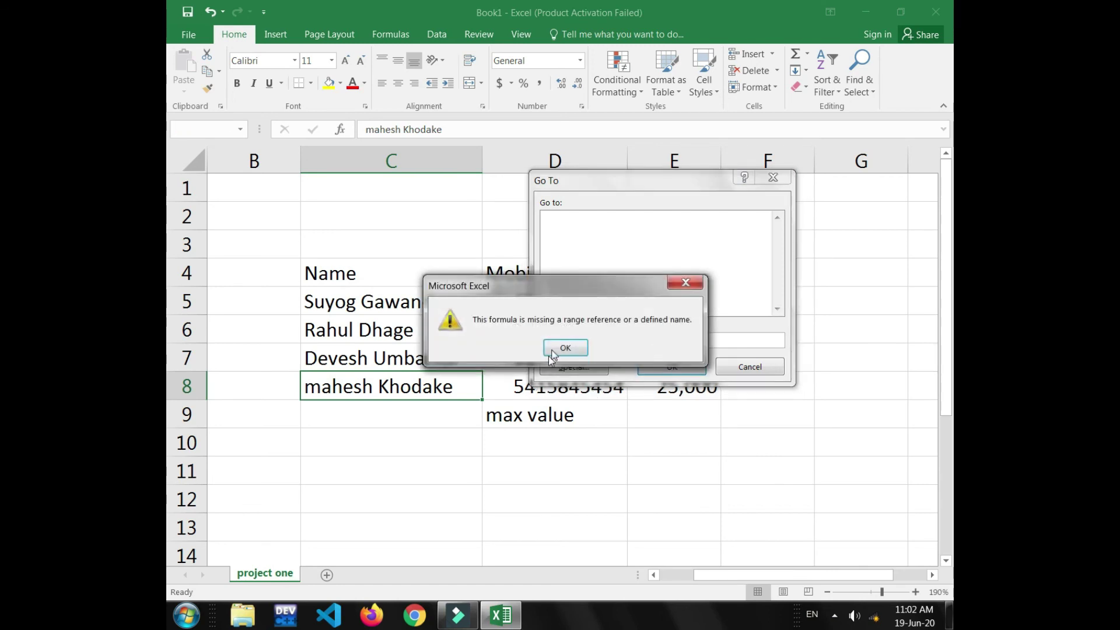
pyautogui.click(565, 347)
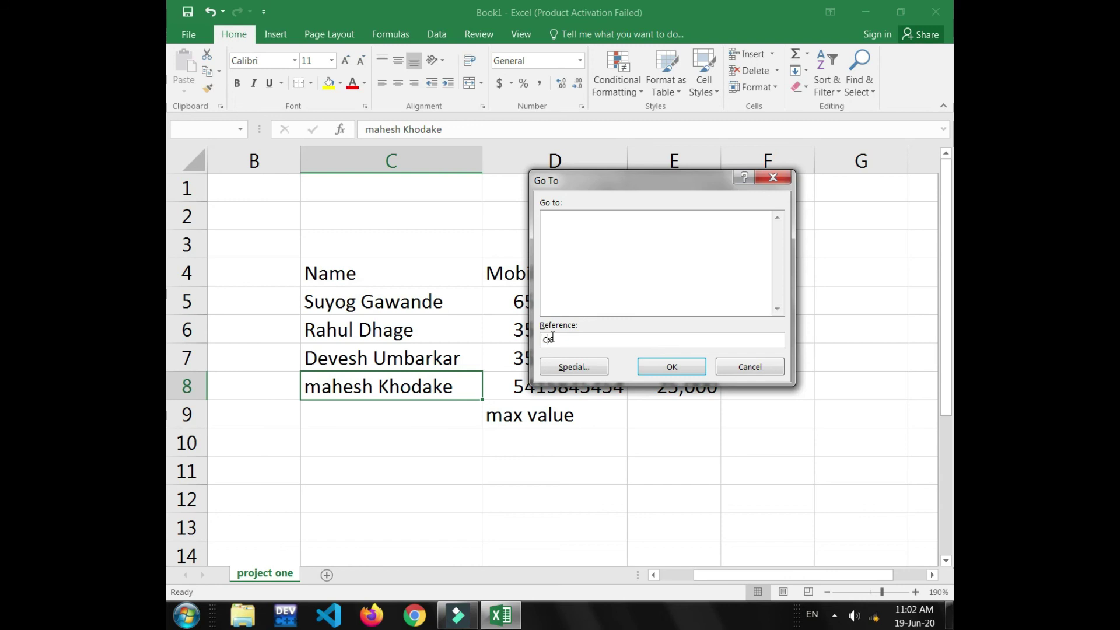
pyautogui.press('Return')
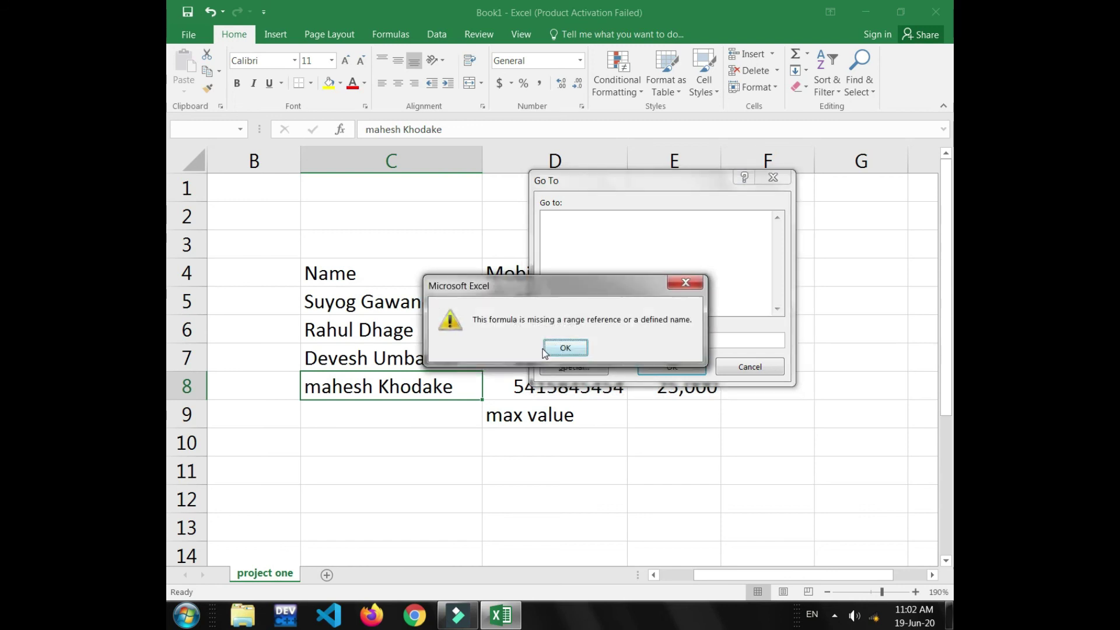
pyautogui.click(565, 347)
pyautogui.write(':6')
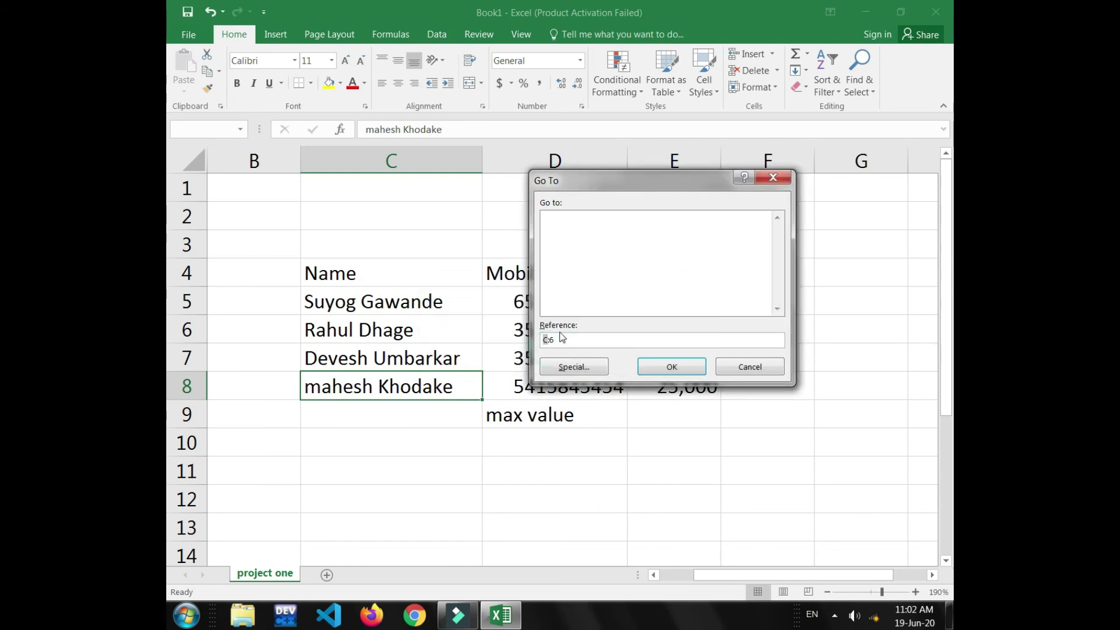
pyautogui.click(651, 362)
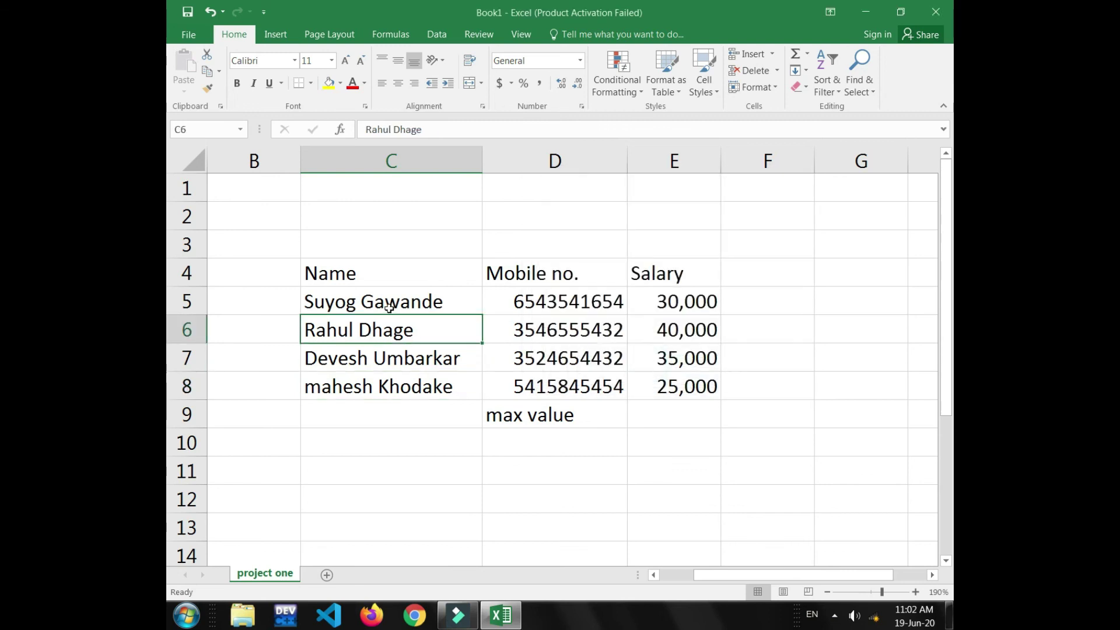
# Step: Jump to the max value cell D9 with Go To
pyautogui.click(859, 95)
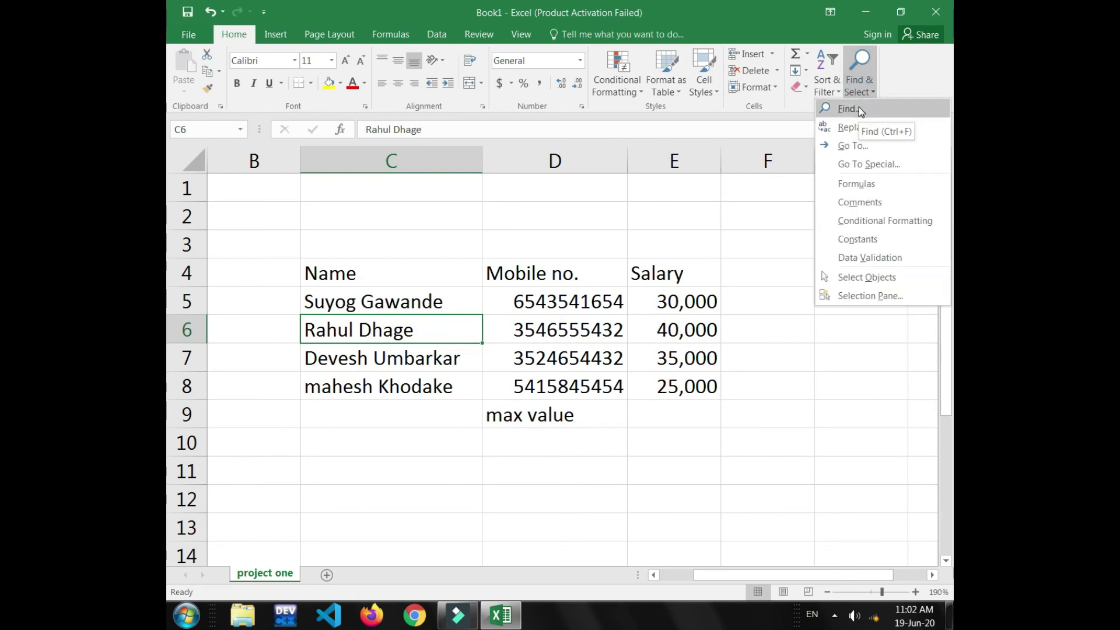
pyautogui.click(852, 145)
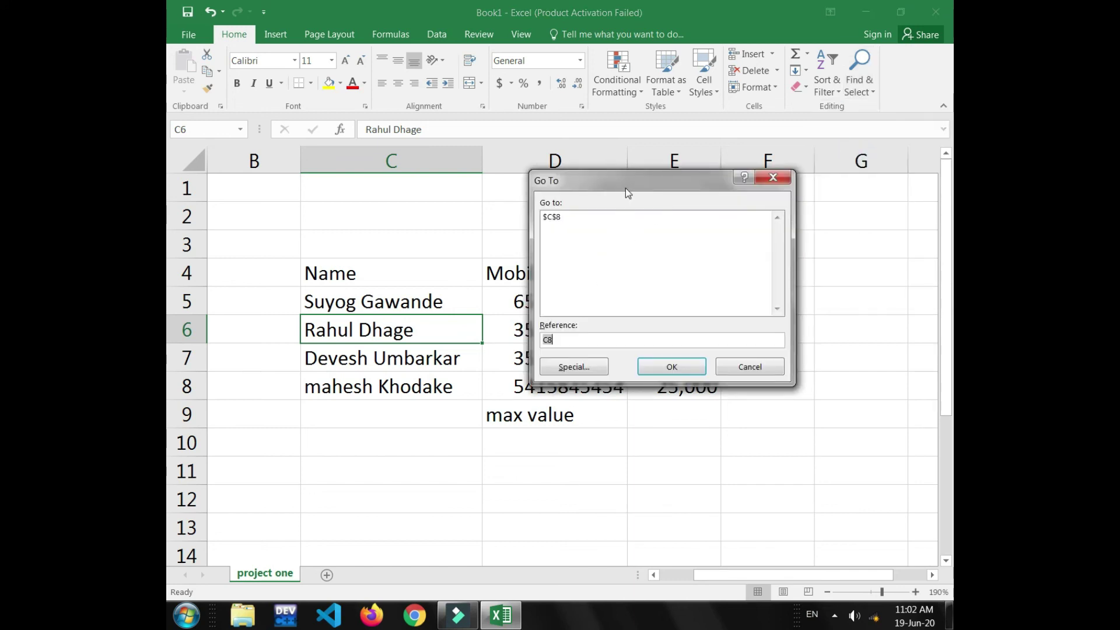
pyautogui.moveTo(625, 189); pyautogui.dragTo(662, 208)
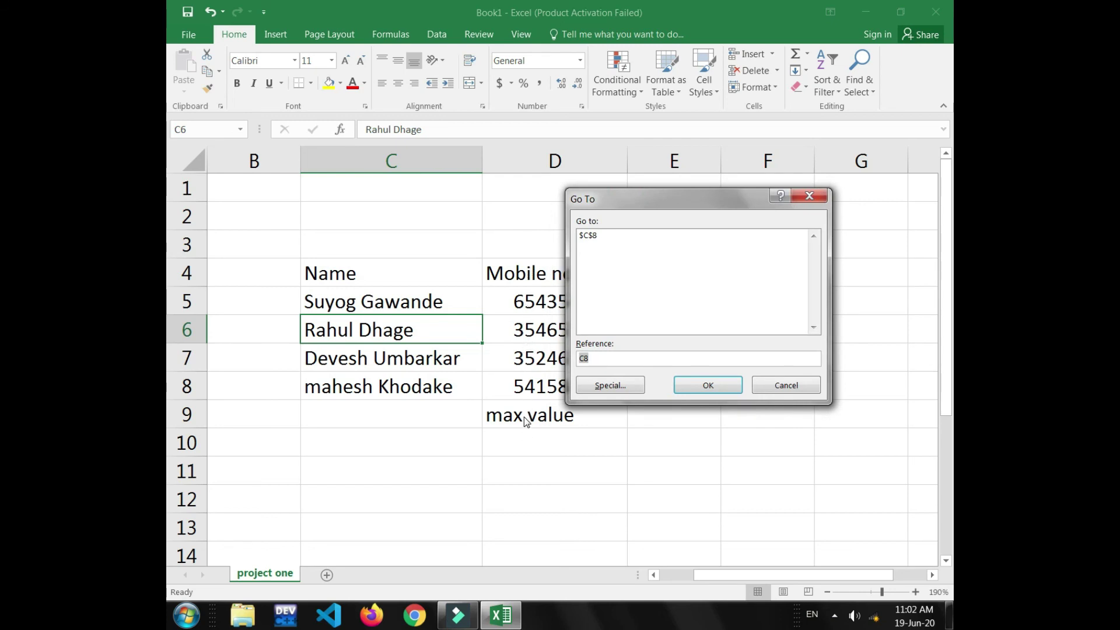
pyautogui.write('D9')
pyautogui.click(708, 384)
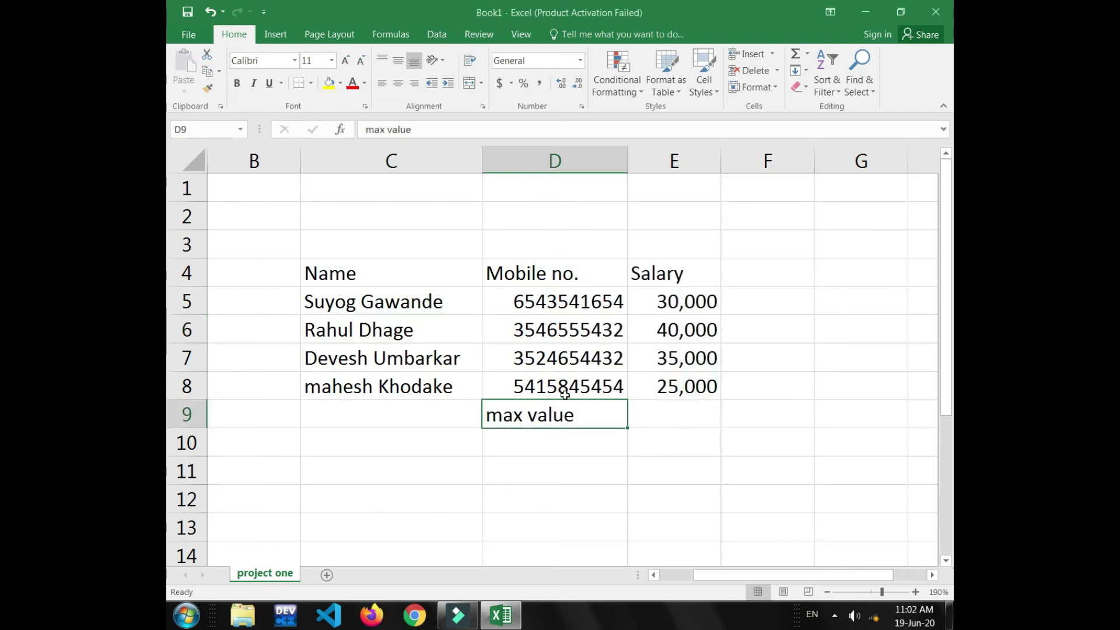
pyautogui.click(866, 92)
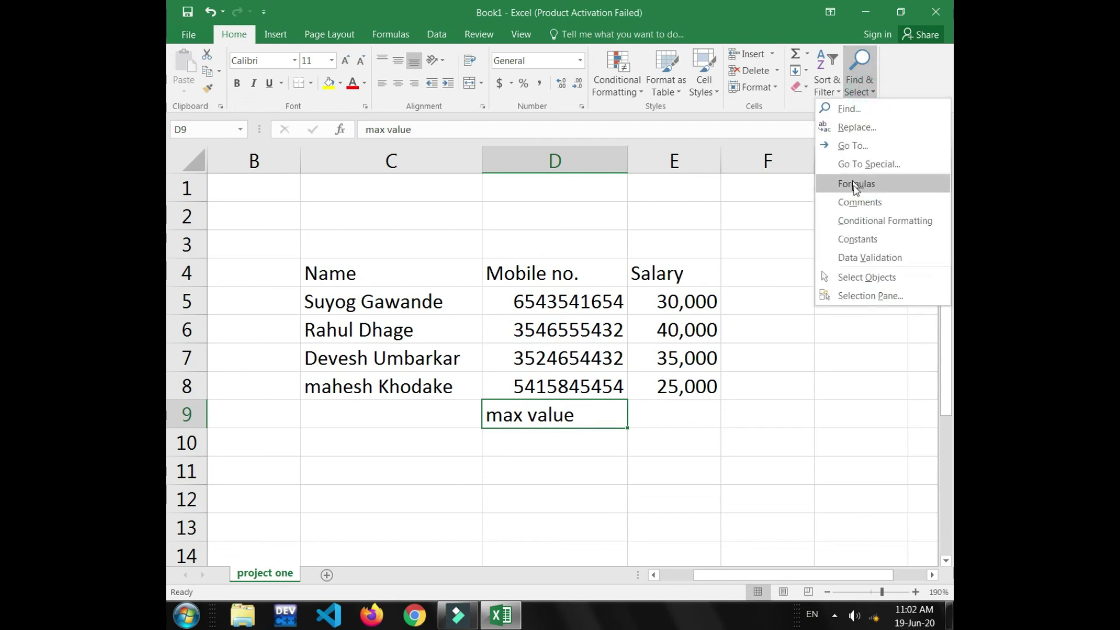